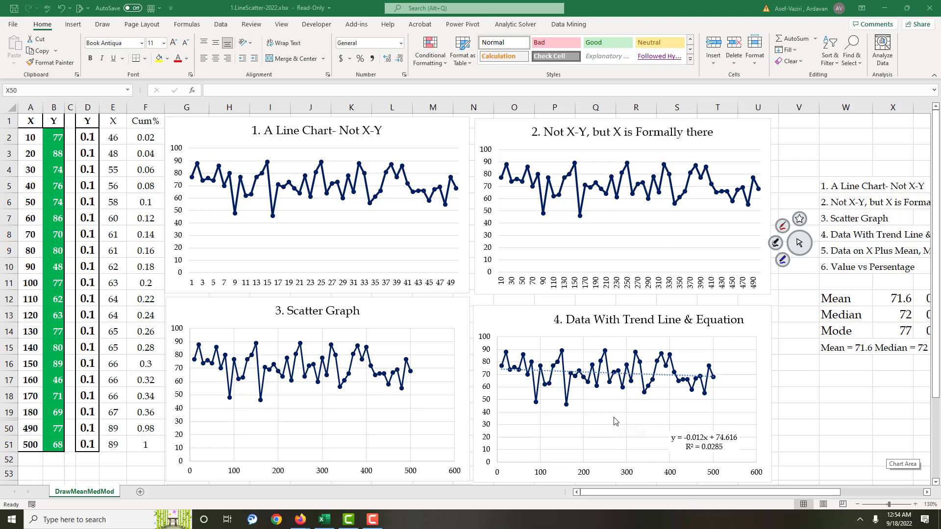
Insert a 2-D line chart with markers from the Y data in B2:B51
click(58, 138)
drag(47, 175, 54, 446)
click(73, 24)
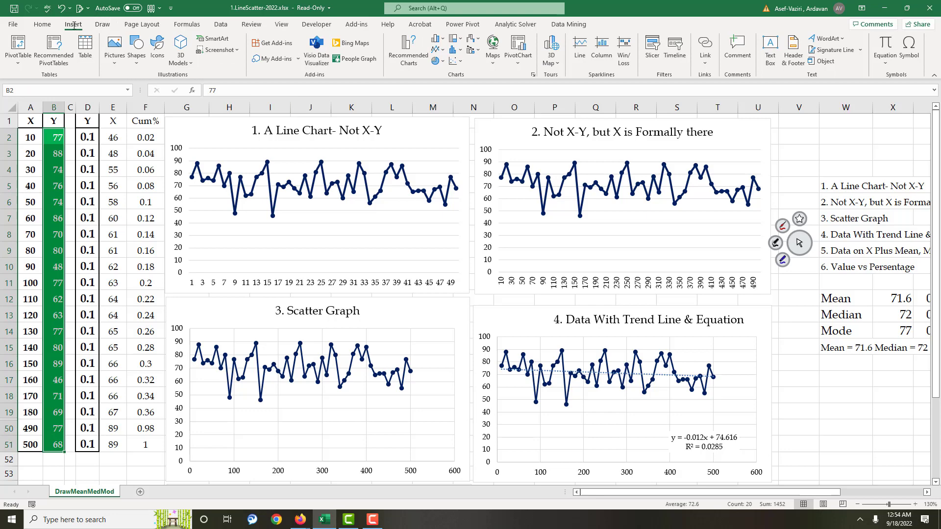
click(436, 49)
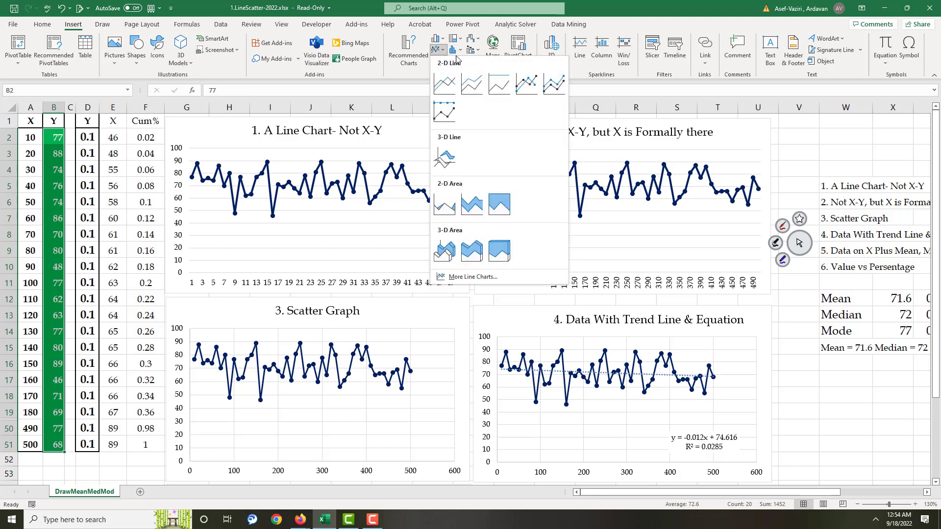
click(525, 83)
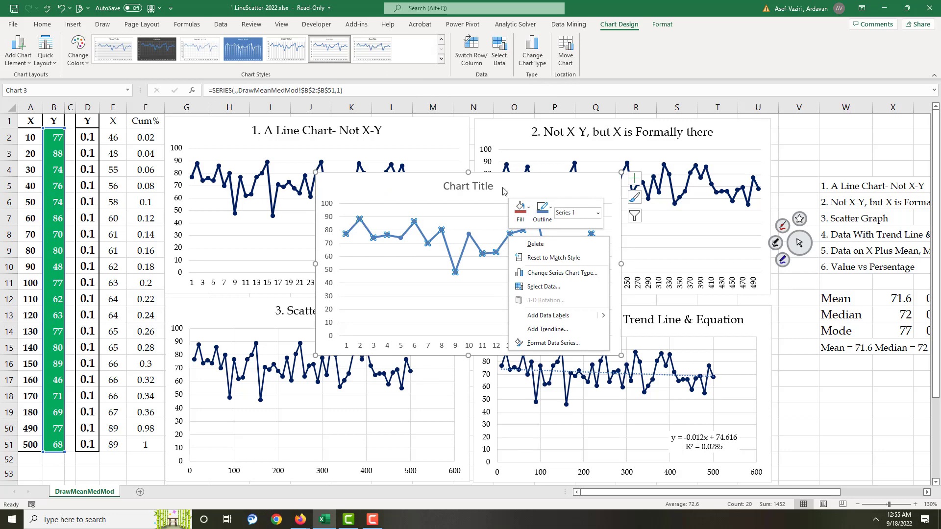
Make the new line chart show data in hidden rows and columns
right_click(484, 252)
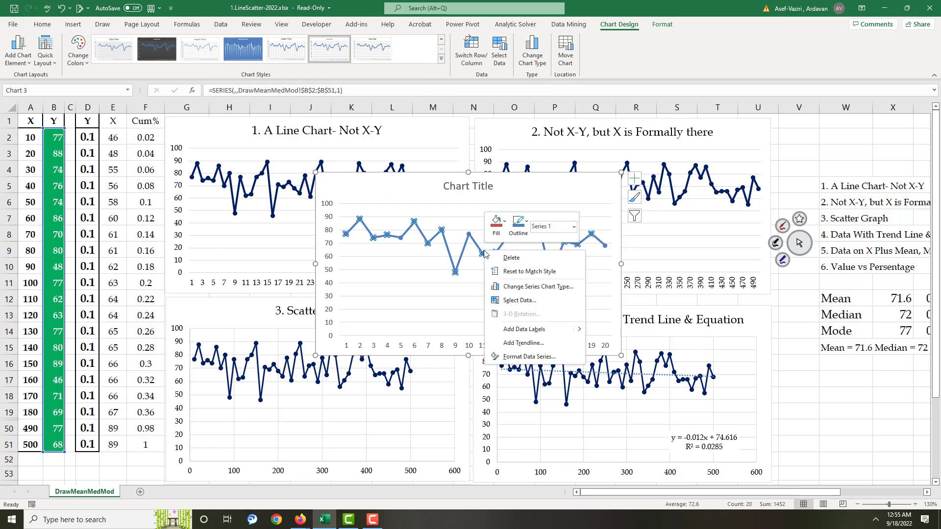
click(532, 300)
click(568, 304)
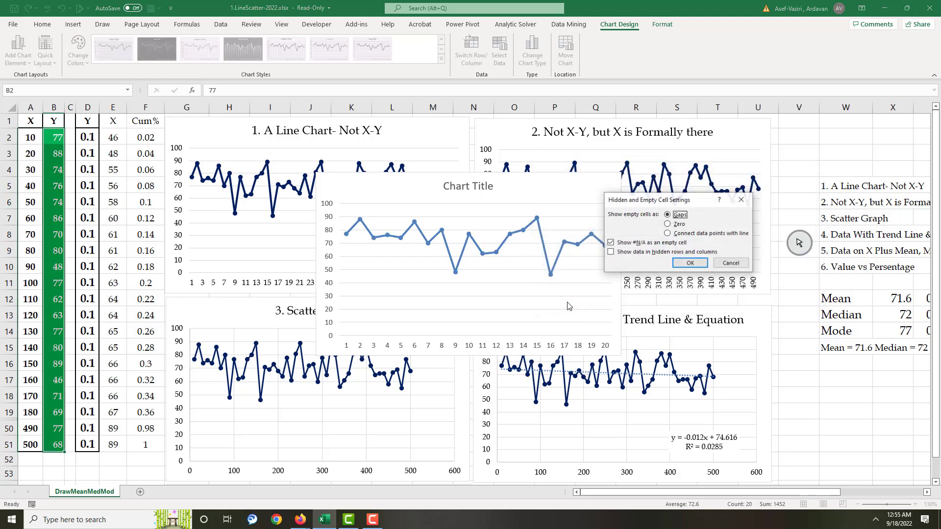
click(611, 252)
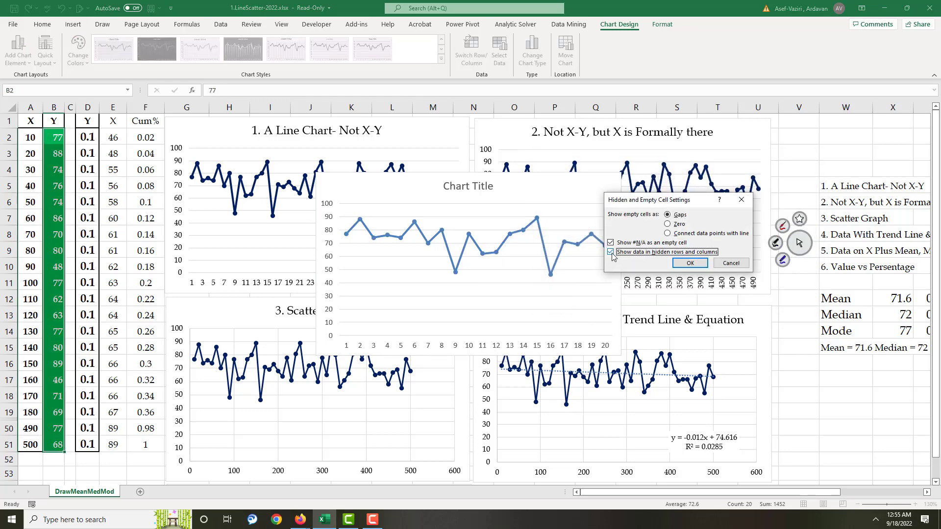
click(691, 263)
click(758, 302)
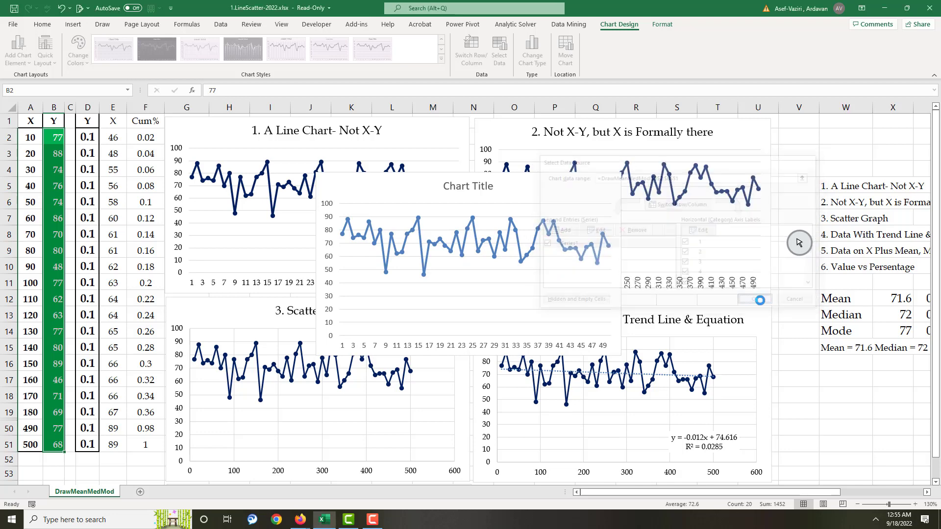
Move the new chart below the first line chart and title it "1. A Line Chart -Not X-Y"
drag(550, 174, 391, 264)
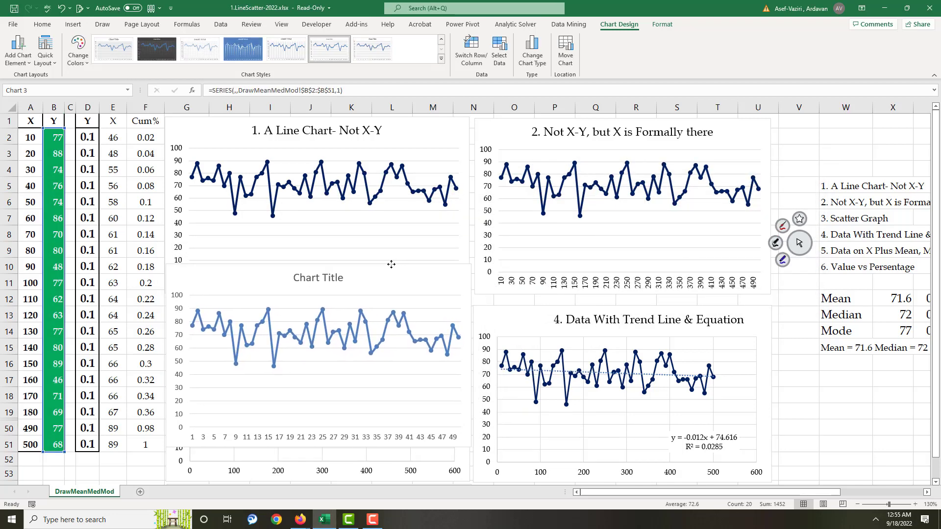
click(331, 282)
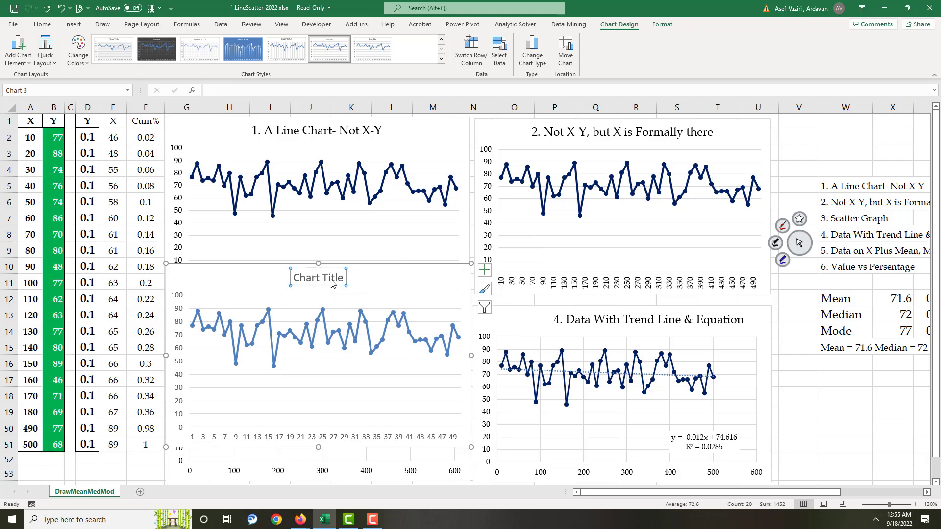
click(260, 94)
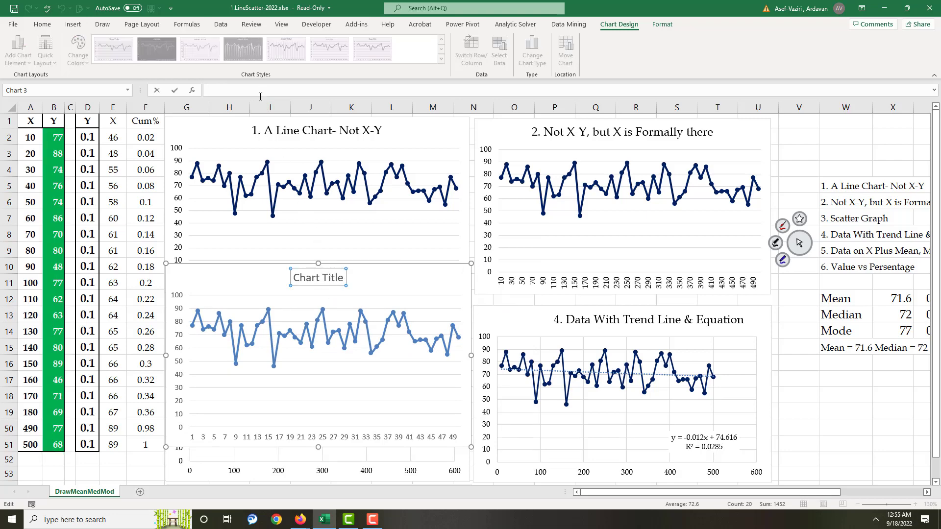
text(1. A Line Chart -Not X-Y)
key(Return)
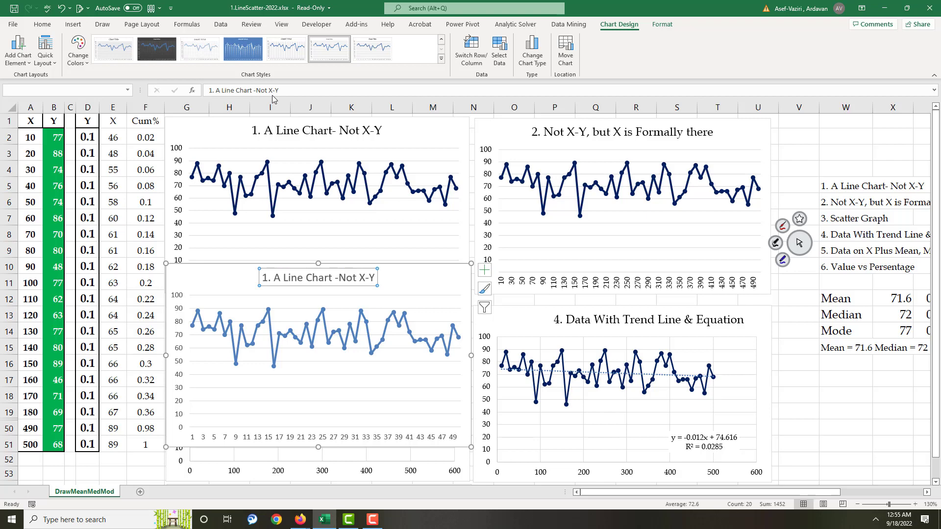
Set all text in the new chart to the Automatic font color and the Book Antiqua font
click(167, 312)
click(42, 24)
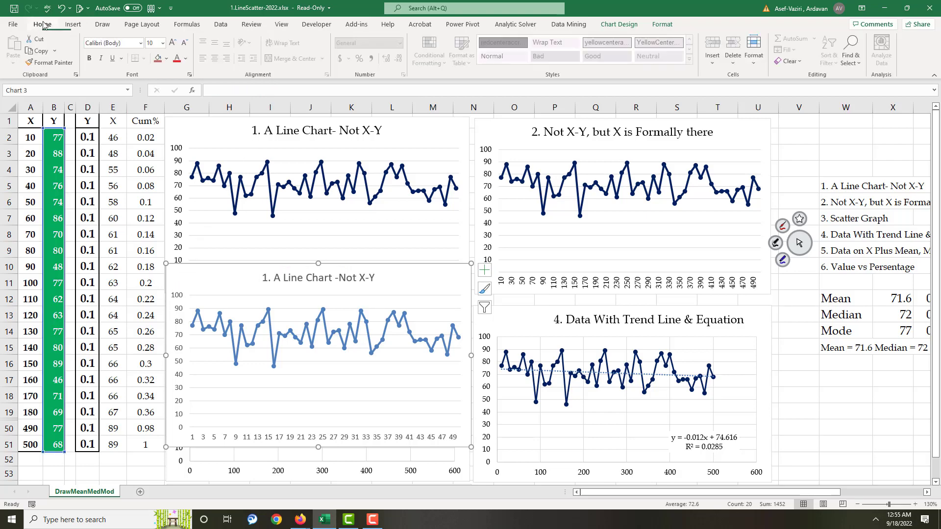
click(187, 61)
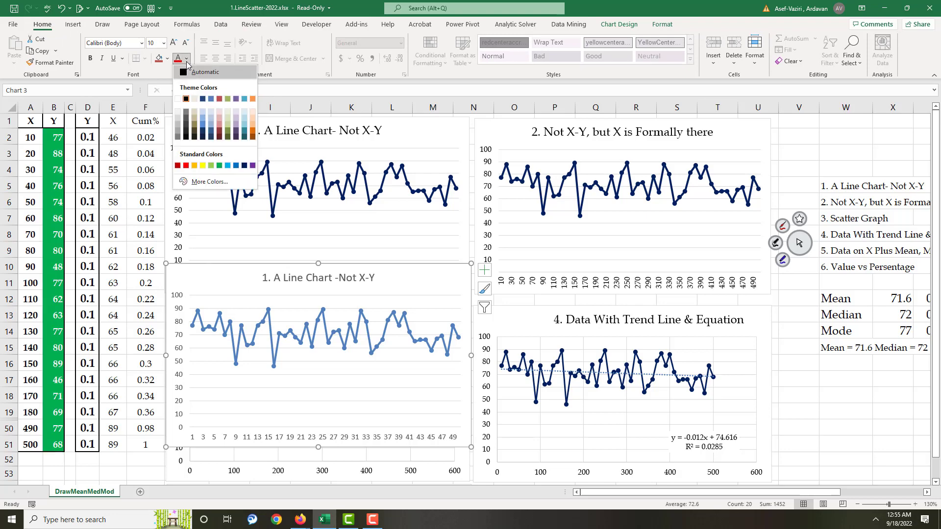
click(196, 72)
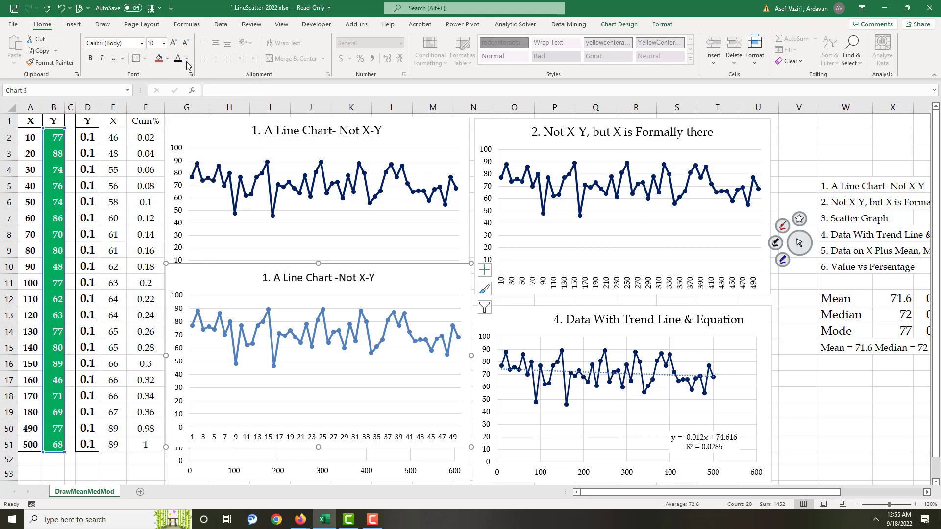
click(141, 44)
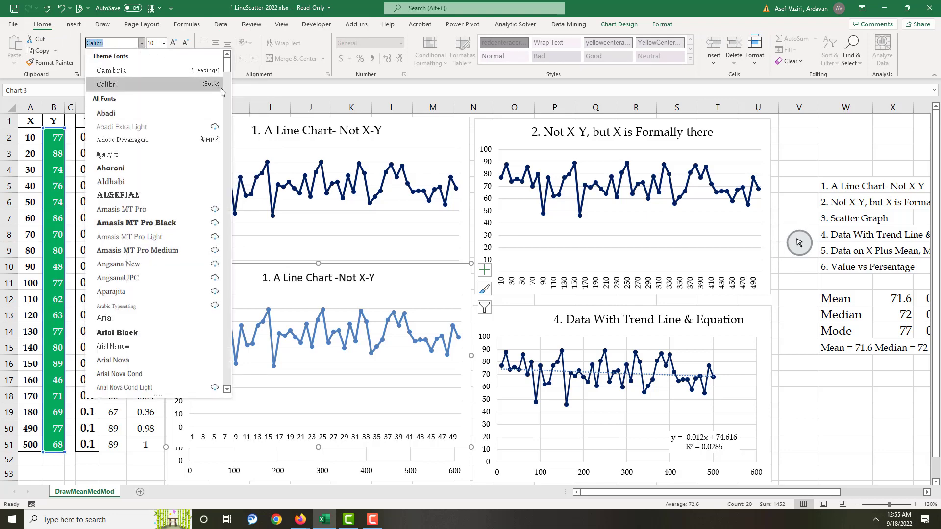
drag(227, 80, 228, 98)
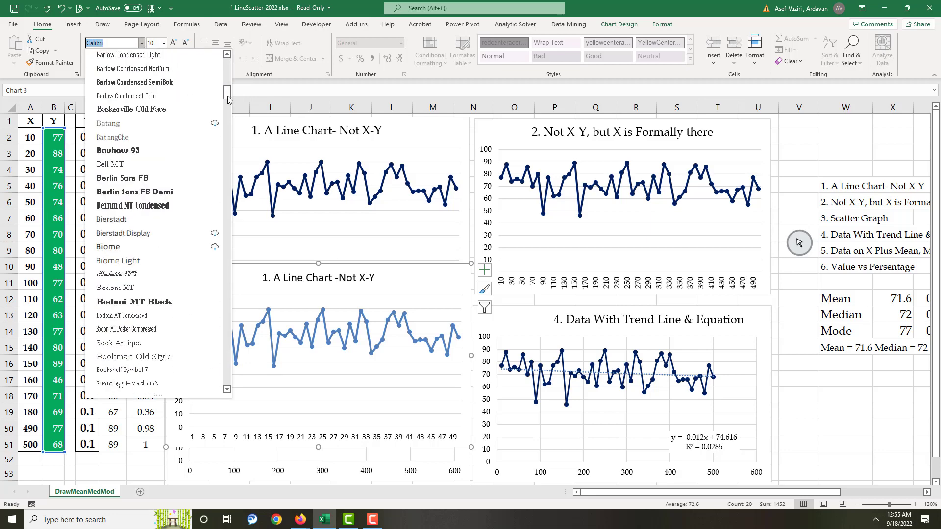
click(119, 344)
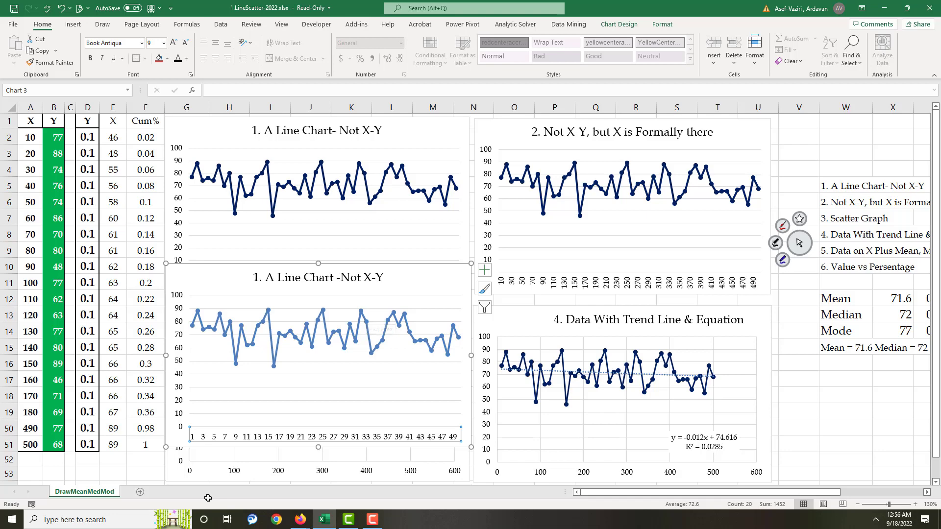
Assign the X values in A2:A51 as the new chart's horizontal axis labels
click(367, 325)
right_click(367, 325)
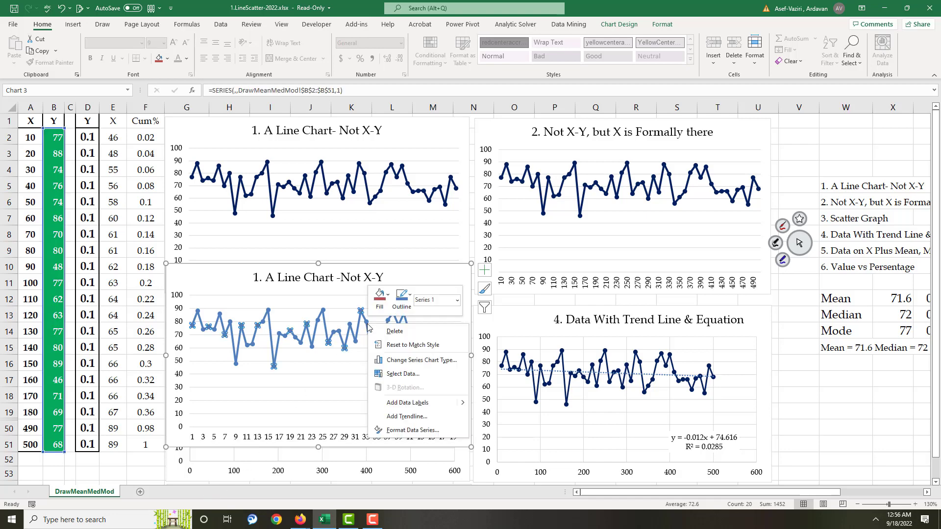
click(403, 373)
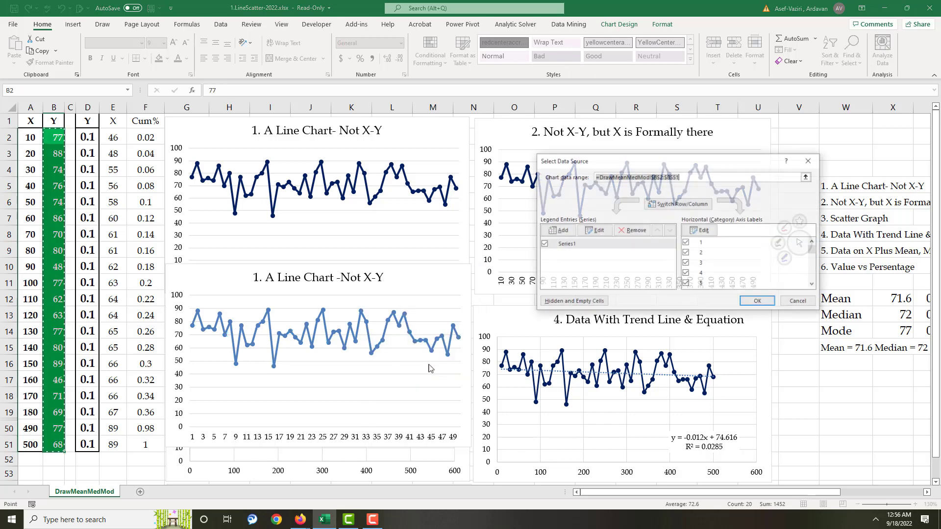
click(700, 231)
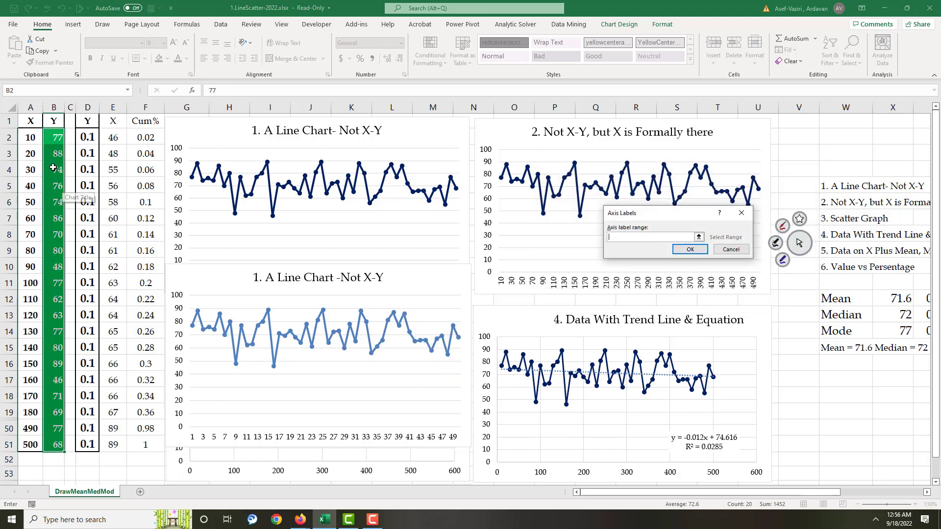
drag(29, 137, 27, 445)
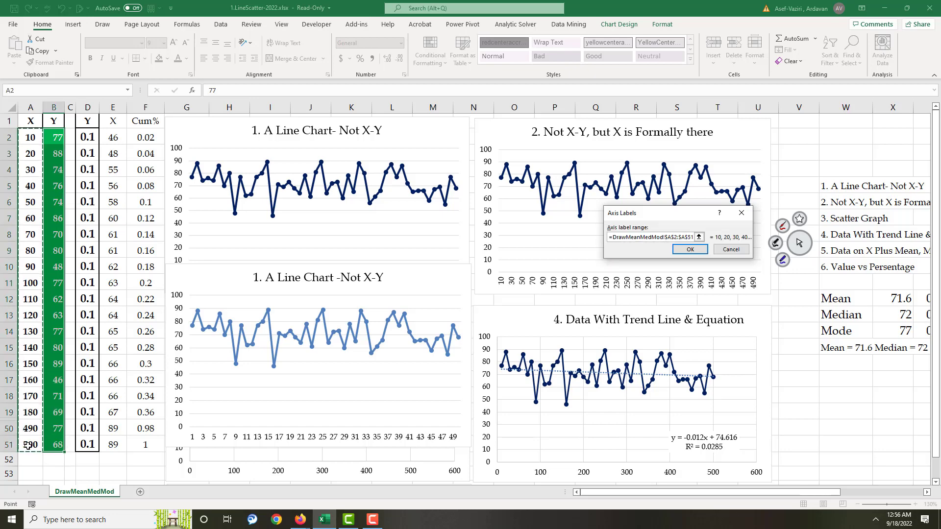
click(694, 251)
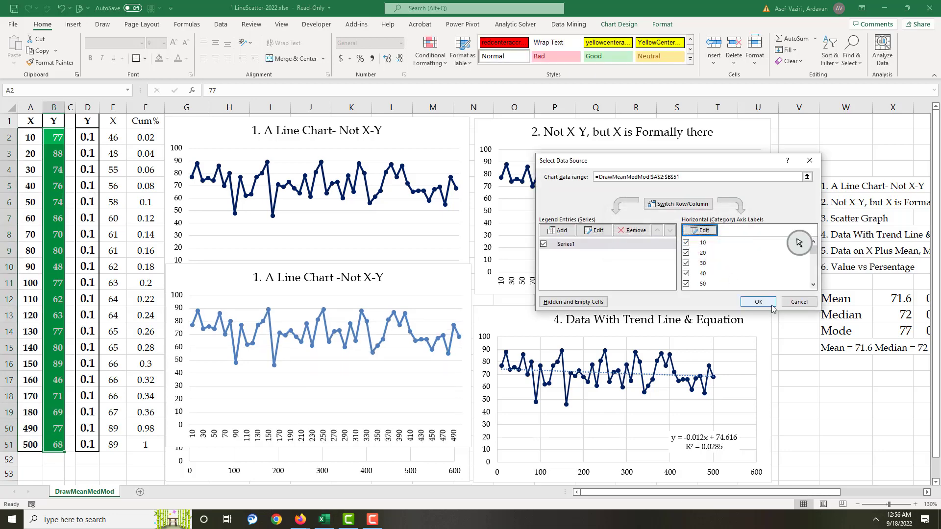
click(758, 302)
Move the new chart beneath the title of the second chart's plot and retitle it "2. Not X-Y, but X is Formally there"
drag(238, 264, 563, 225)
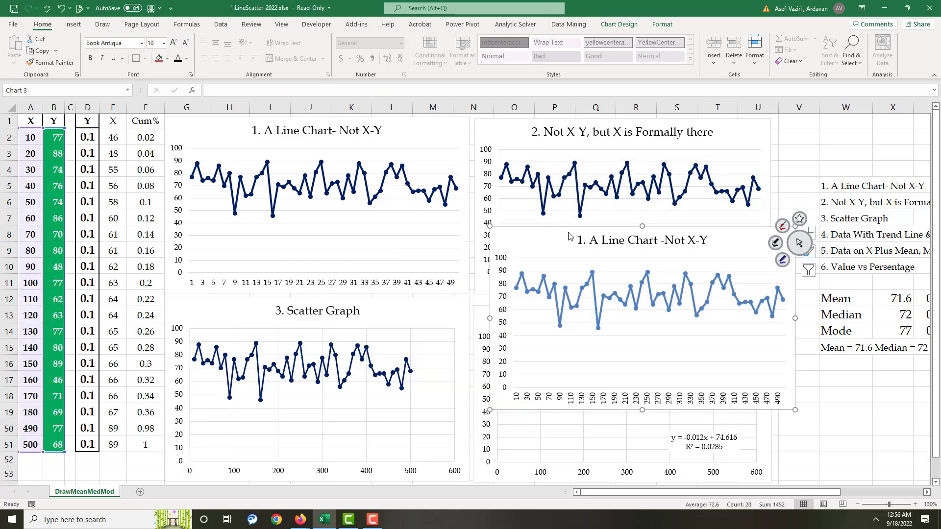
click(592, 242)
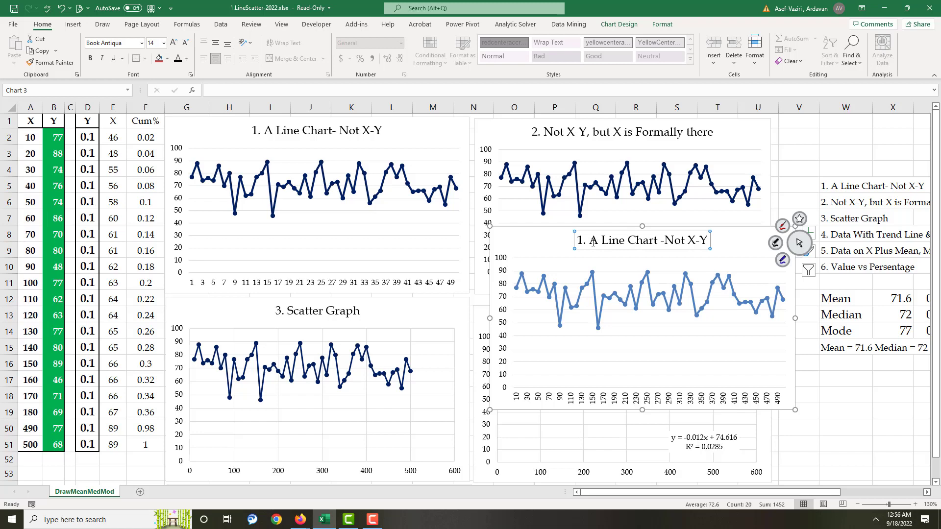
click(259, 90)
text(2)
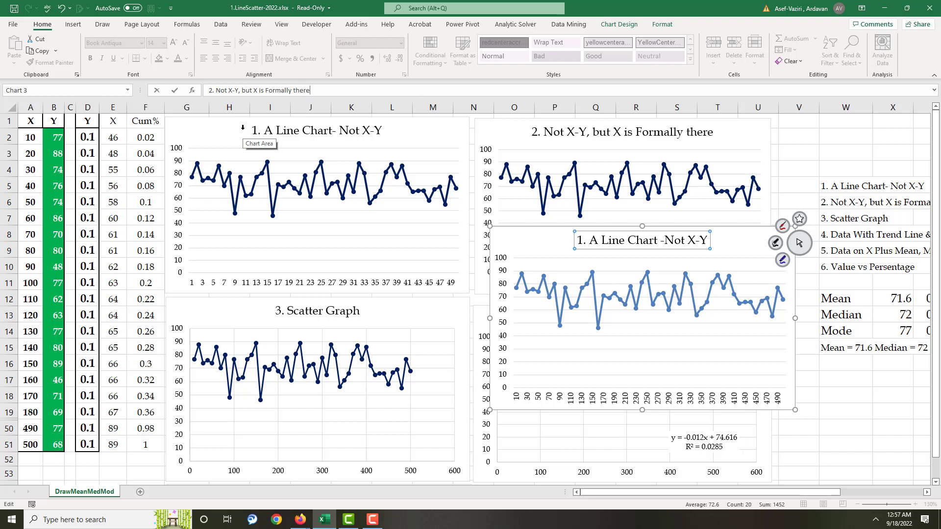
key(Return)
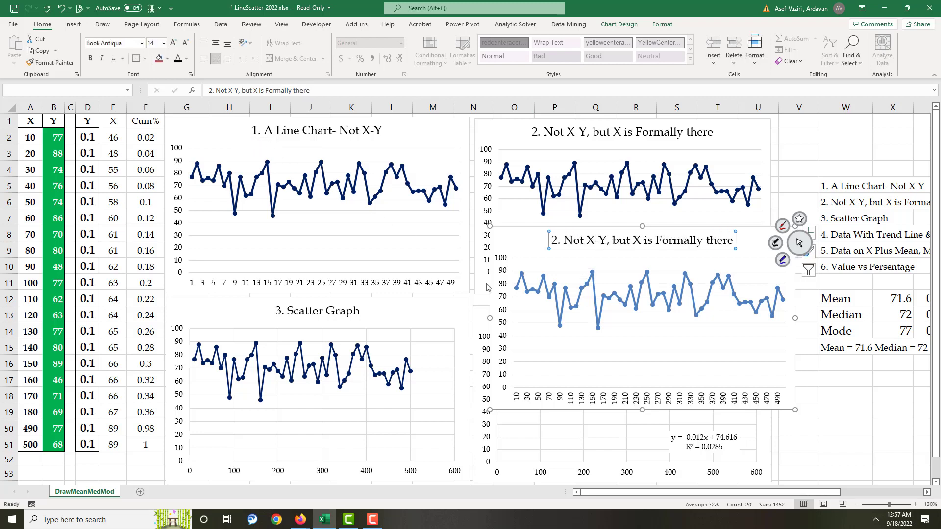
click(674, 402)
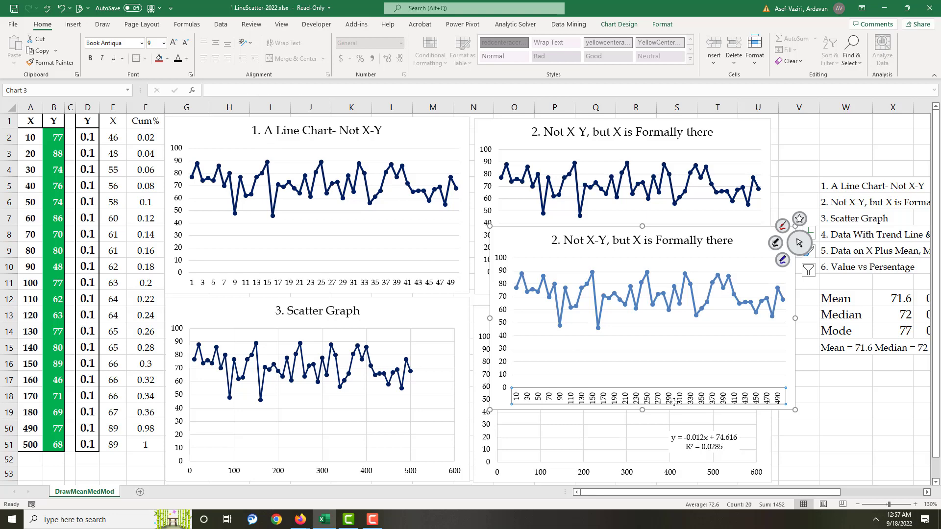
click(767, 380)
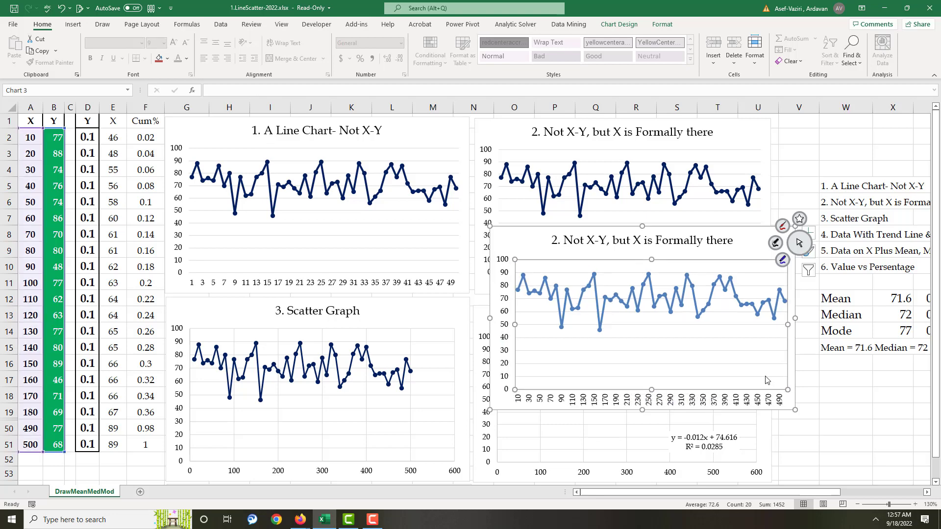
Change the X value in cell A9 to 800 to test the charts, and undo the change
click(32, 252)
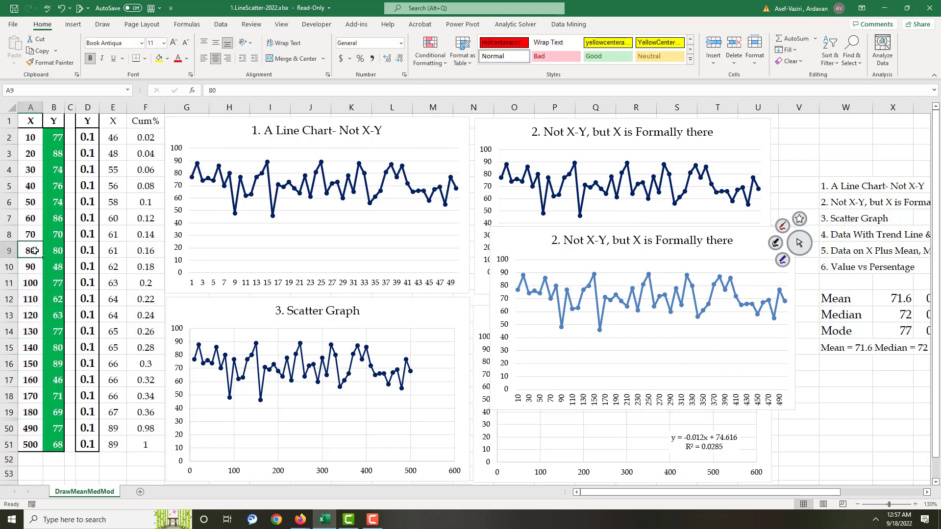
double_click(35, 250)
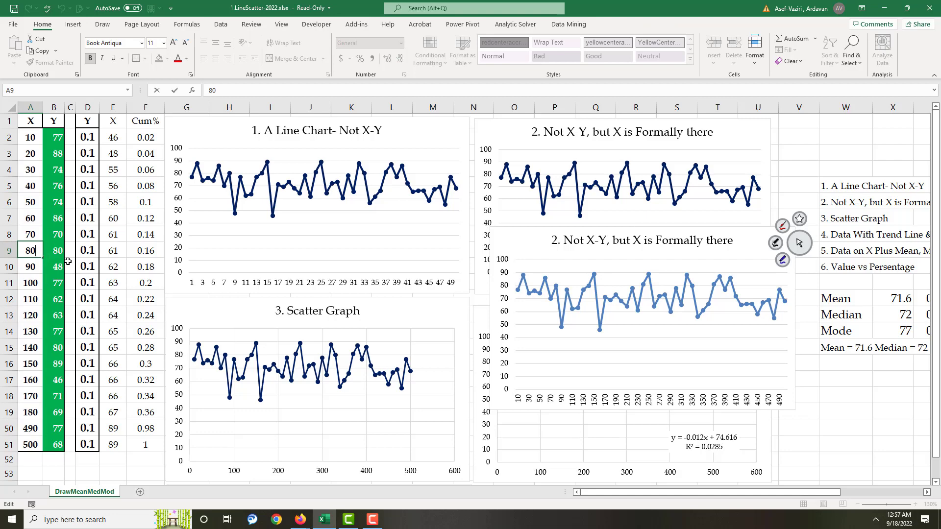
text(0)
key(Return)
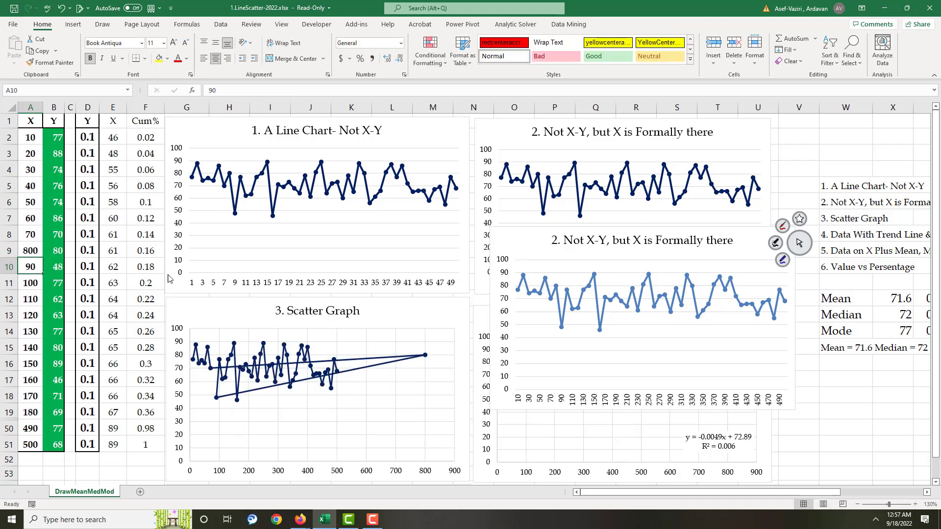
click(623, 328)
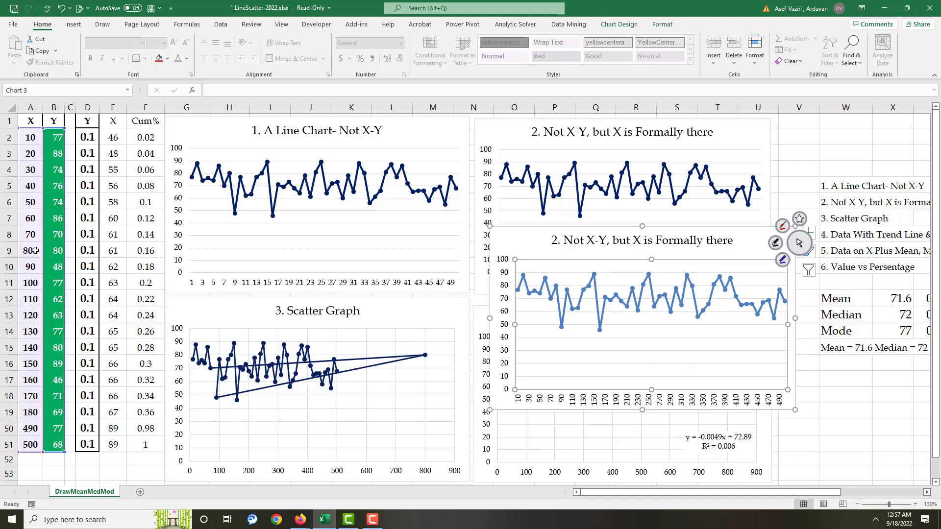
key(ctrl+z)
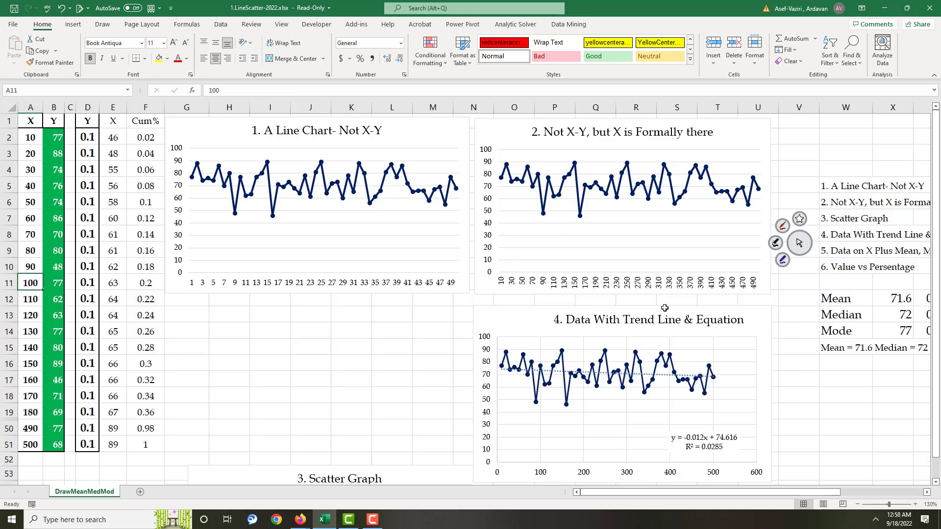
Move the "Data With Trend Line & Equation" chart directly below the first line chart and select the X header in A1
drag(664, 308, 357, 300)
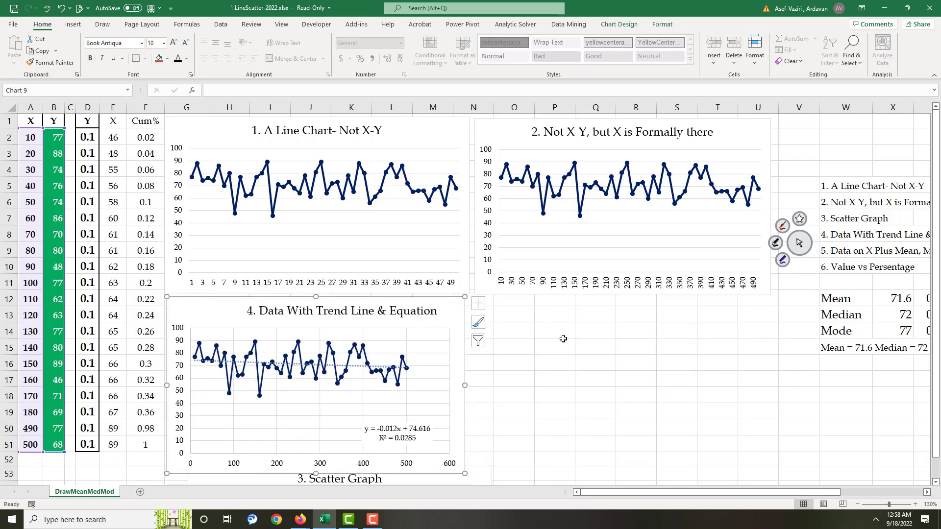
key(Escape)
click(28, 122)
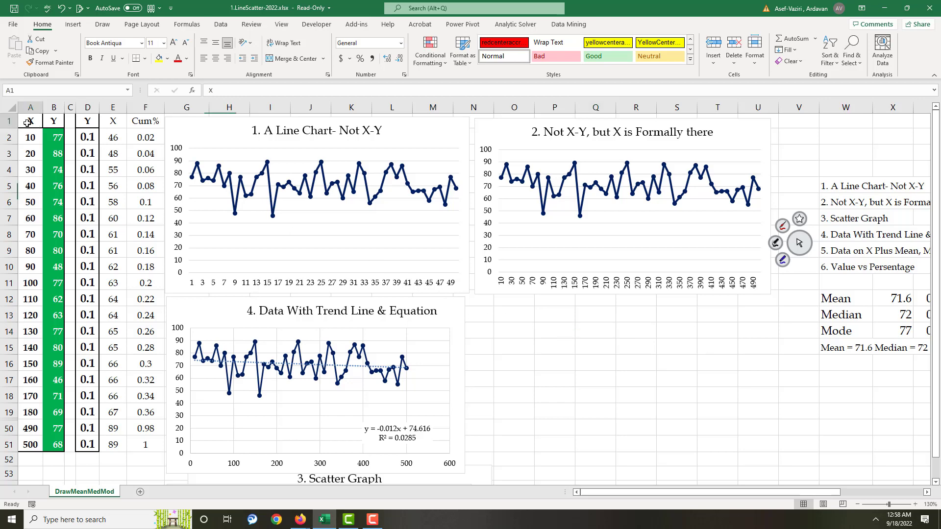
Insert a scatter chart with straight lines and markers from the X and Y data in A1:B51
drag(28, 122, 54, 399)
scroll(54, 399, up, 3)
click(73, 24)
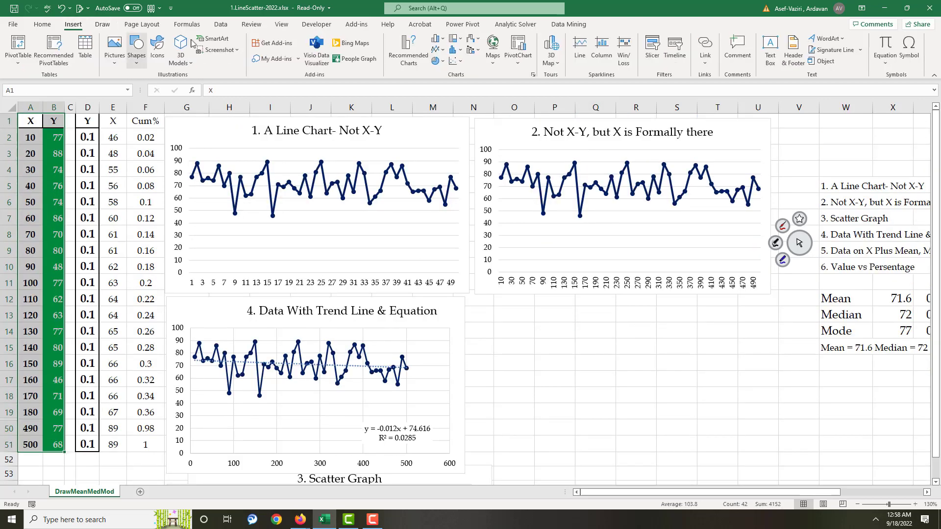
click(459, 61)
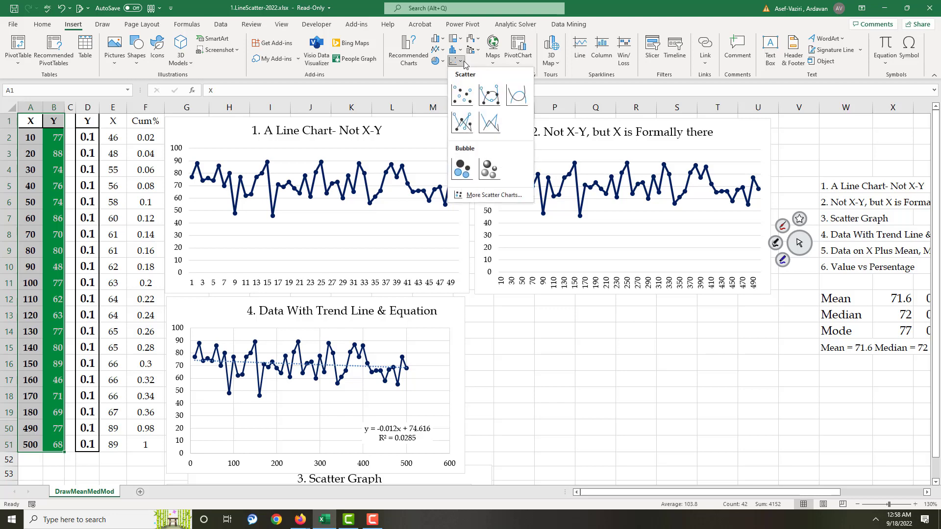
click(466, 130)
Include data from hidden rows and columns in the new scatter chart and move it beneath the second line chart
right_click(501, 274)
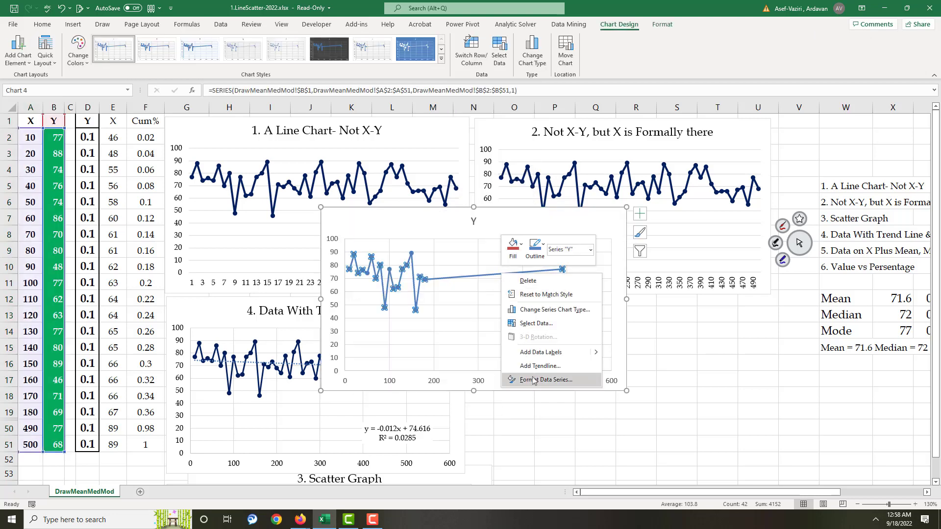
click(537, 323)
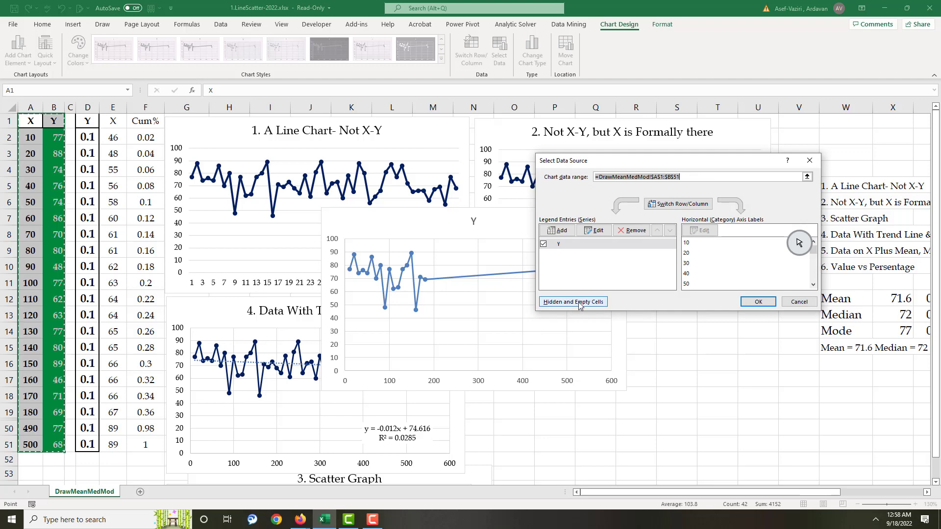
click(574, 302)
click(611, 252)
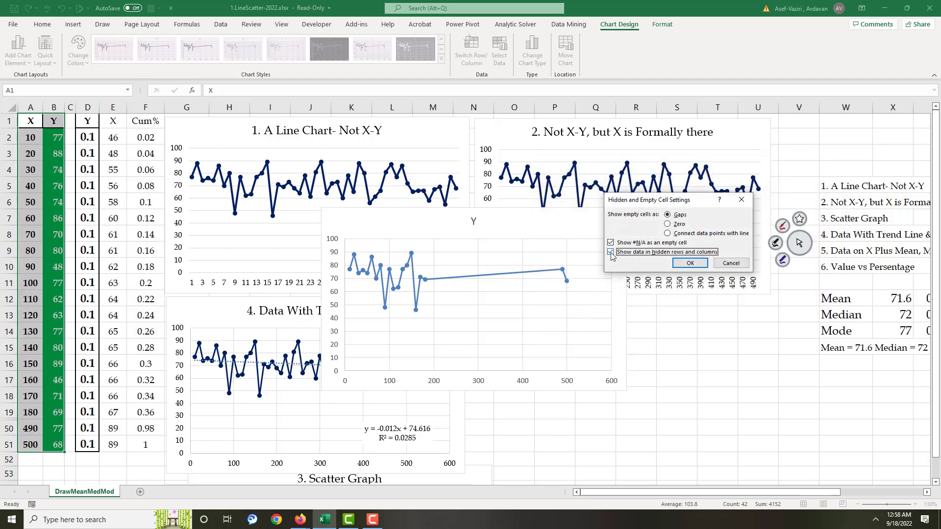
click(692, 266)
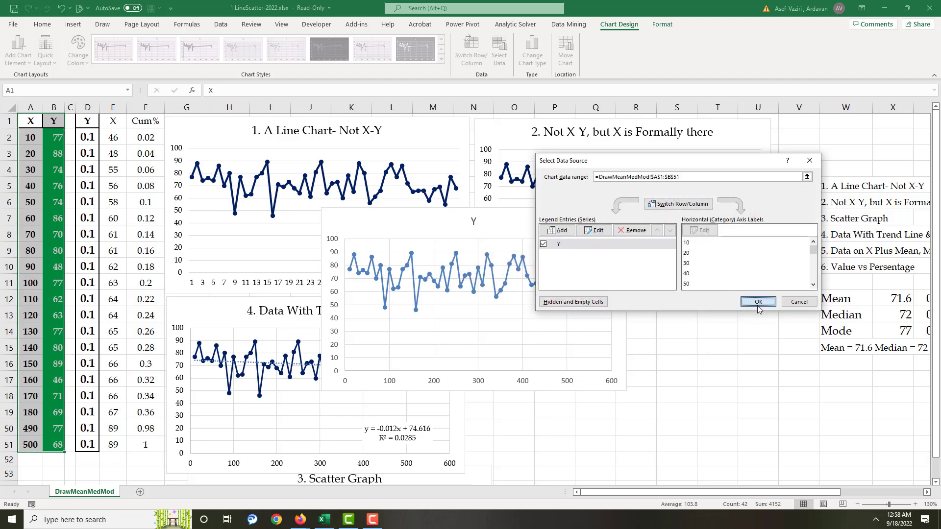
click(758, 303)
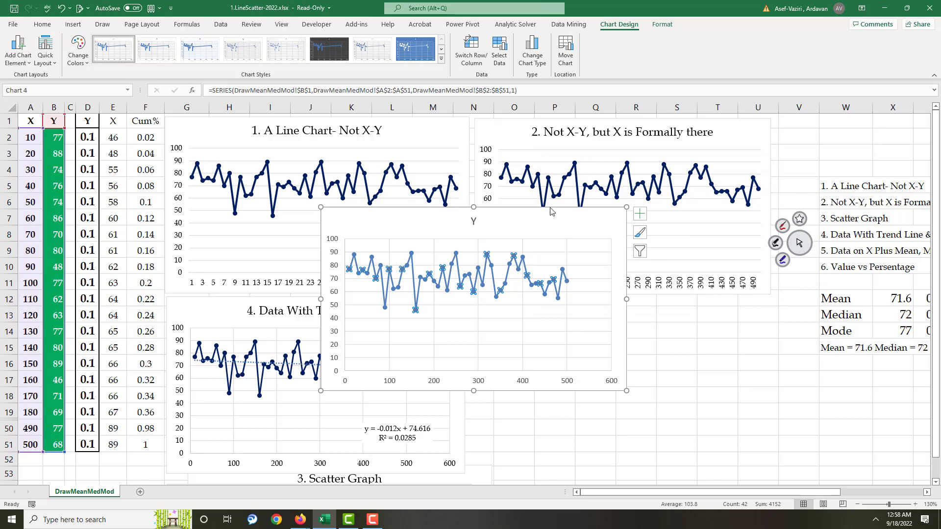
drag(552, 211, 701, 293)
Link the new scatter chart's title to the X header in cell A1, and undo the change
double_click(625, 307)
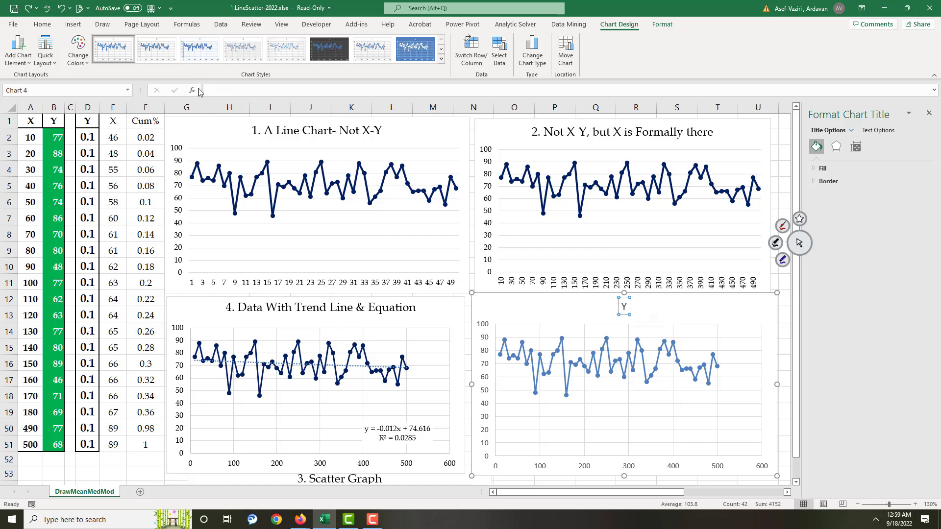
click(278, 87)
text(=)
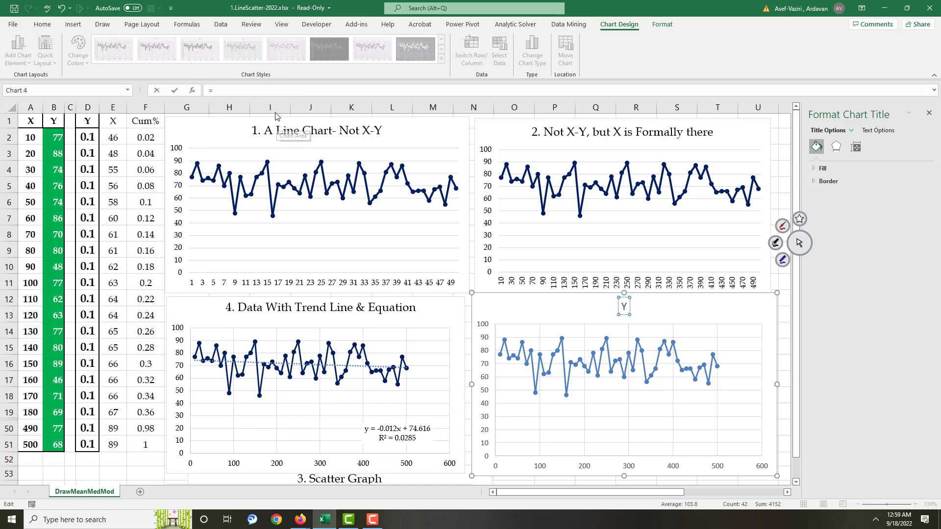
click(32, 121)
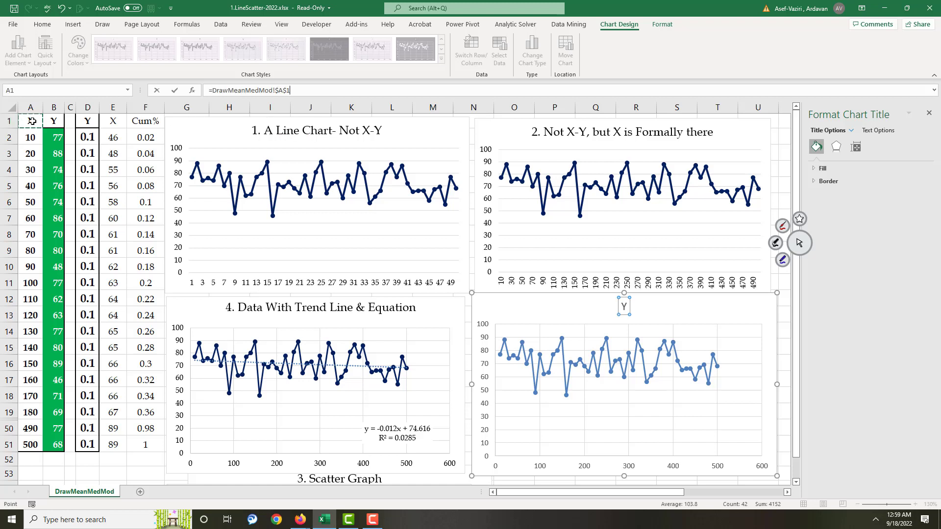
key(Return)
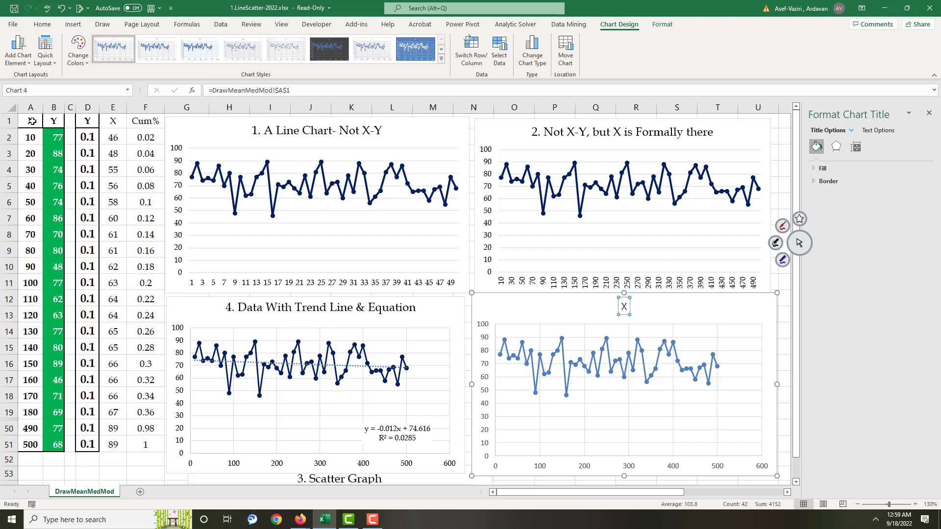
key(ctrl+z)
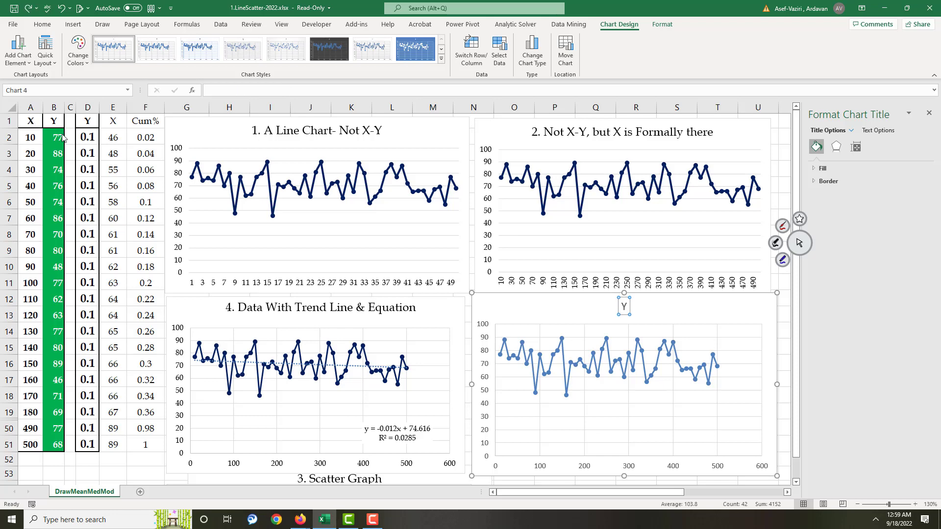
Add a linear trendline to the new chart's Y series and move the chart to the middle of the other charts
click(563, 353)
right_click(563, 354)
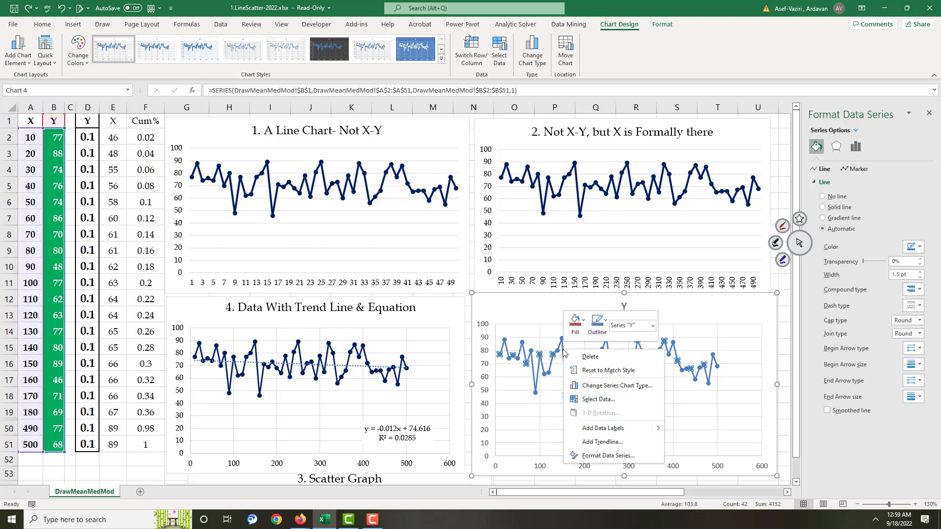
click(601, 442)
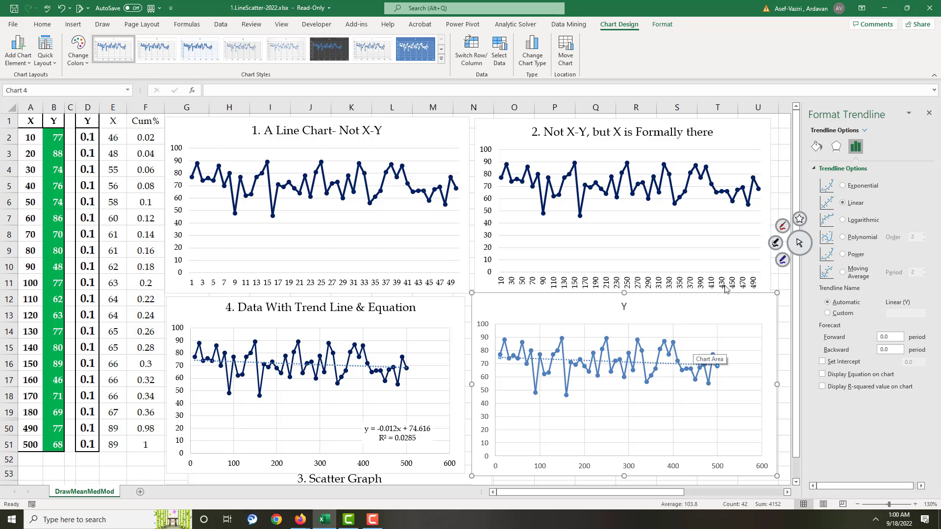
drag(709, 299, 538, 217)
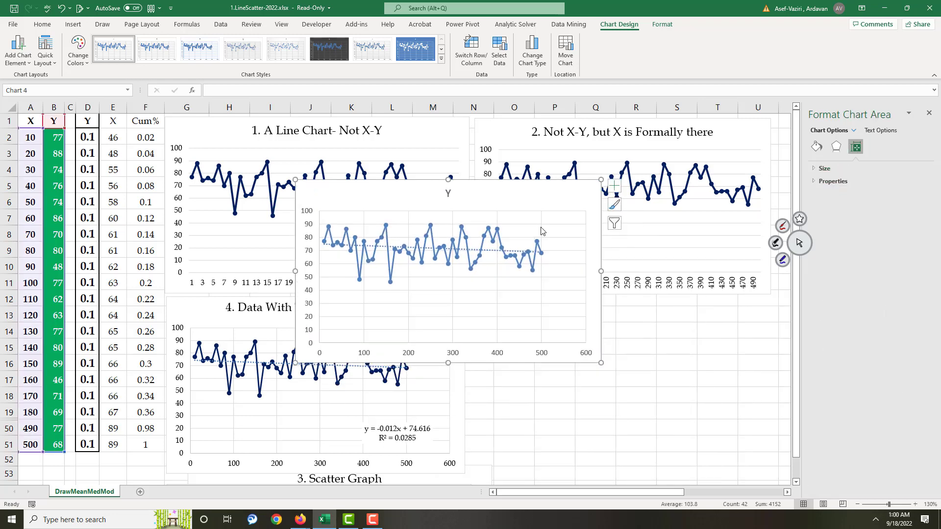
Display the trendline equation on the new chart, place it below the data line and set its font size to 14
click(499, 251)
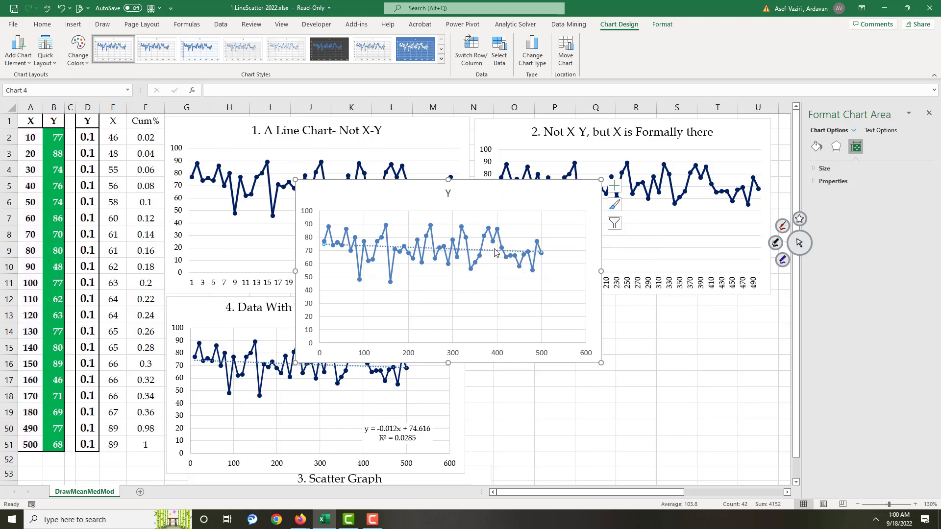
right_click(497, 252)
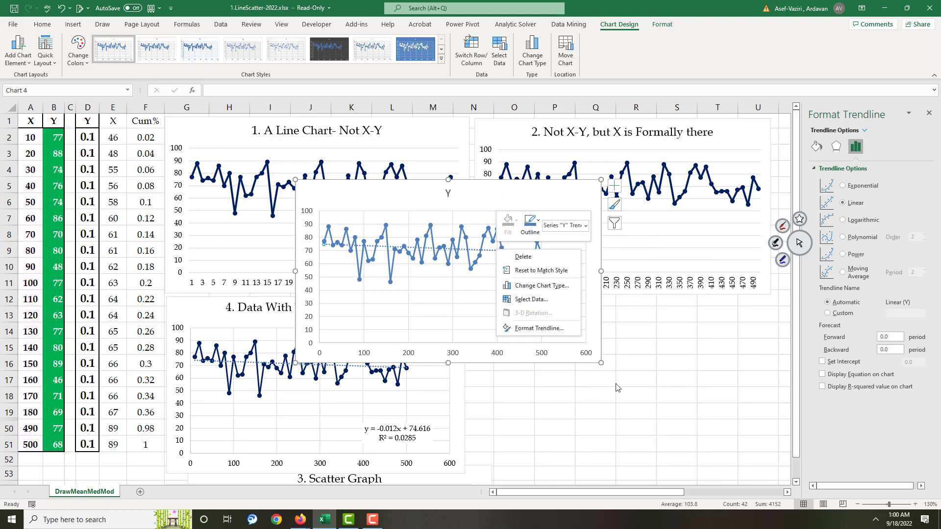
key(Escape)
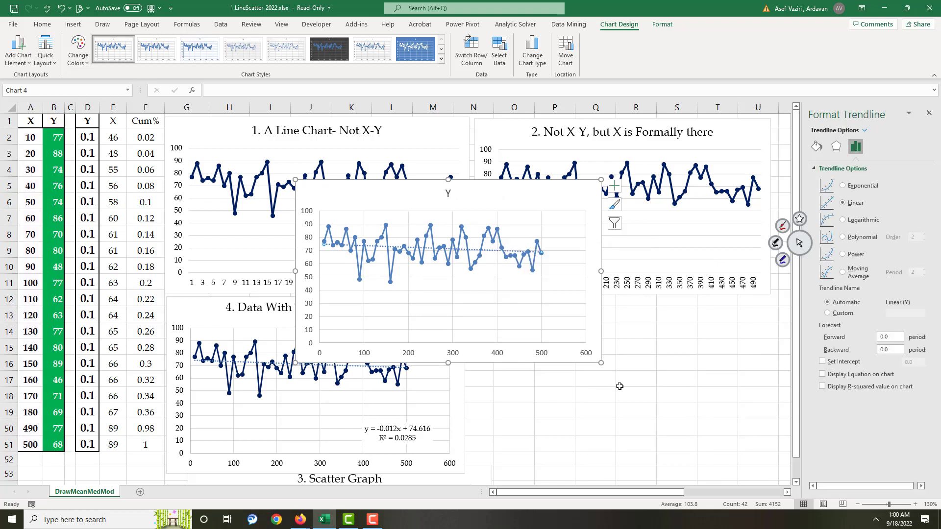
click(824, 374)
click(492, 253)
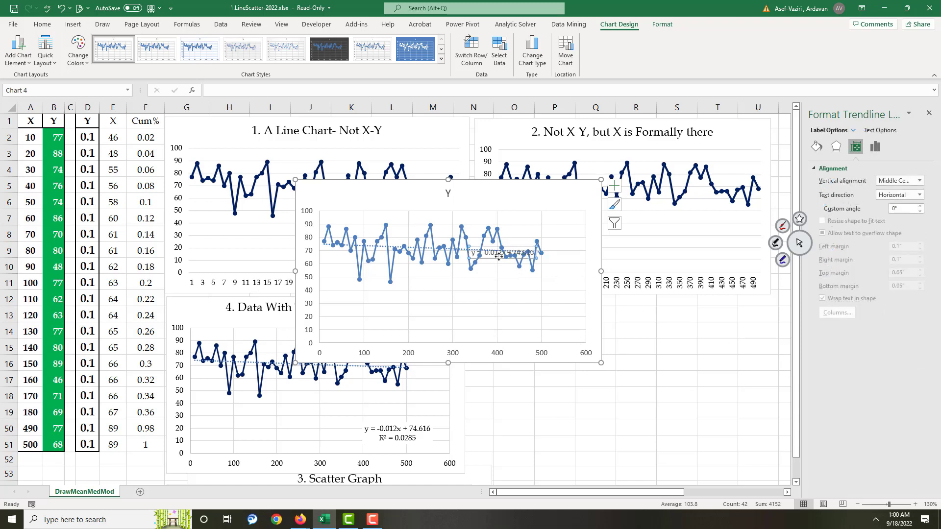
drag(500, 262, 498, 302)
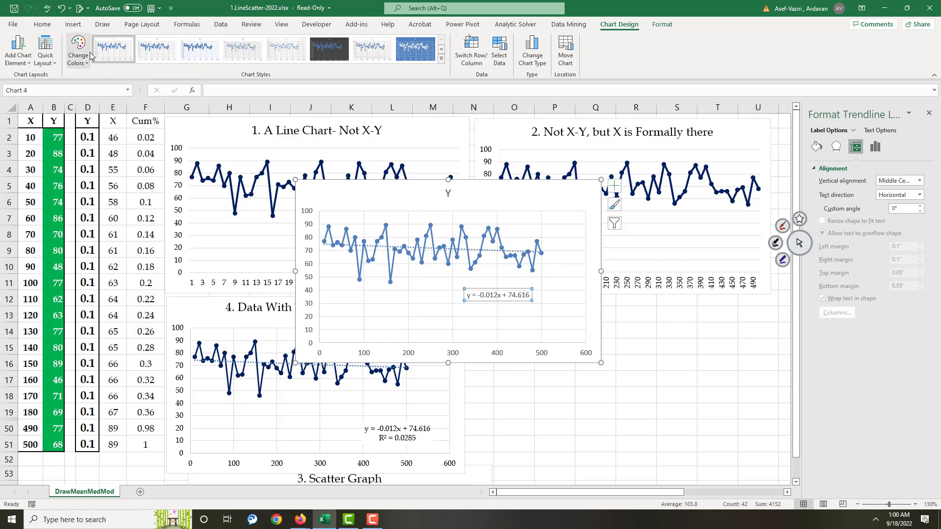
click(42, 24)
click(164, 43)
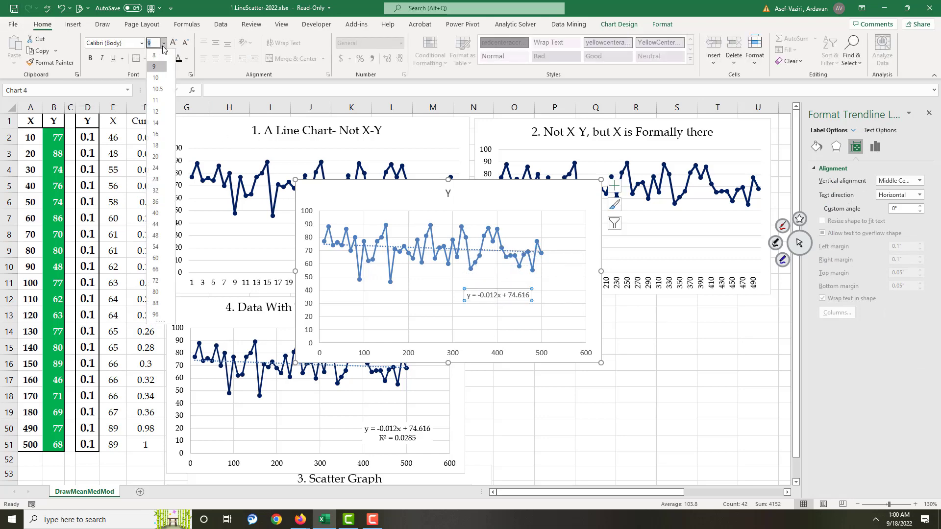
click(164, 124)
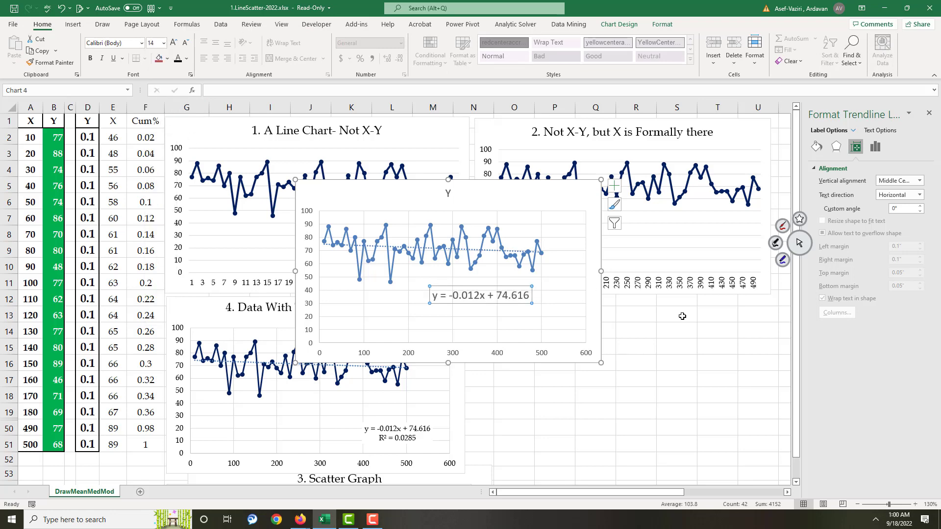
Display the trendline's R-squared value on the new chart, placed below the equation in a larger font
right_click(519, 303)
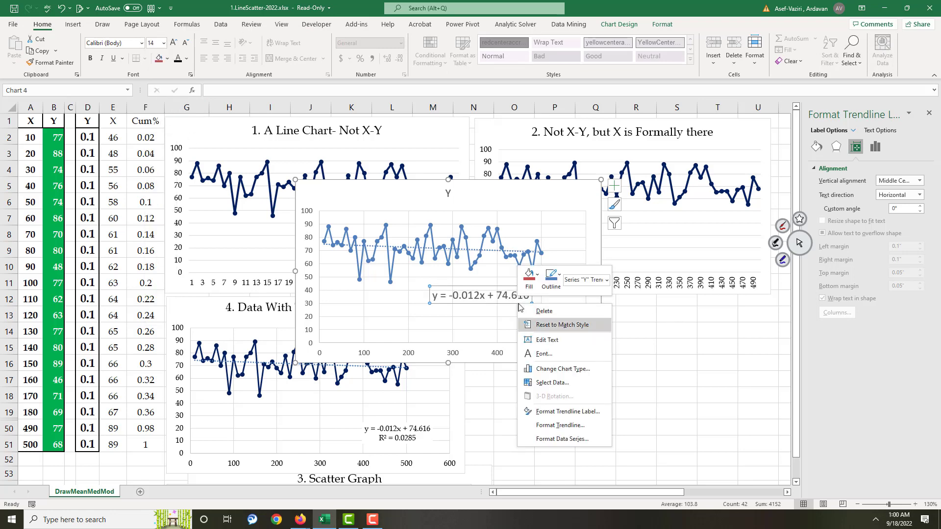
right_click(538, 246)
click(569, 352)
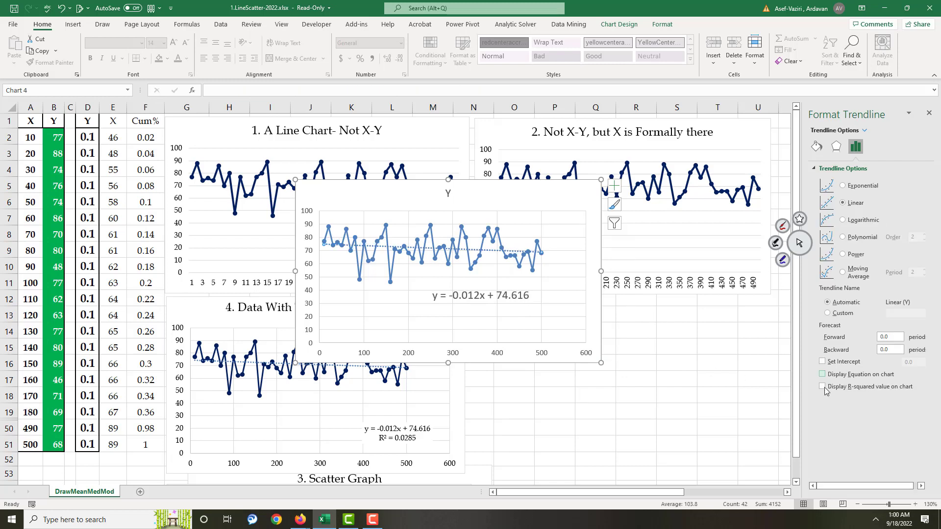
click(824, 388)
click(518, 253)
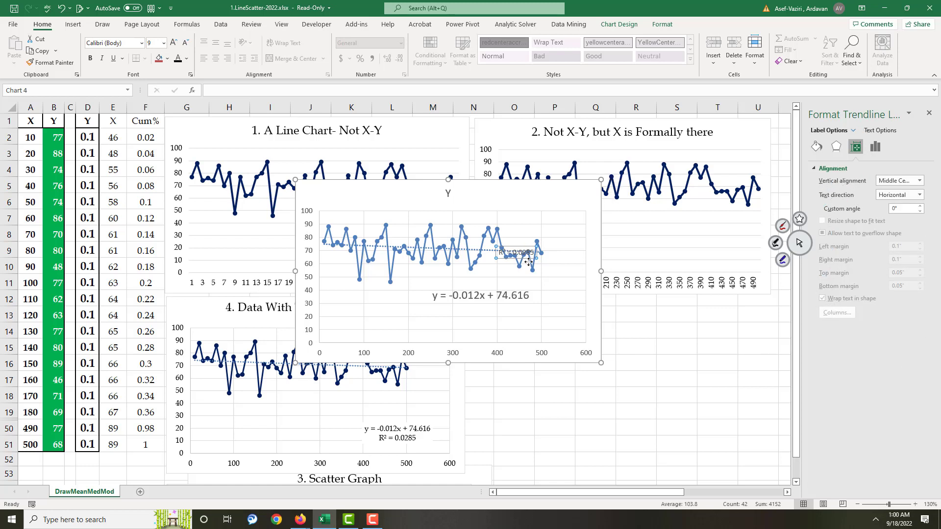
drag(523, 249, 545, 319)
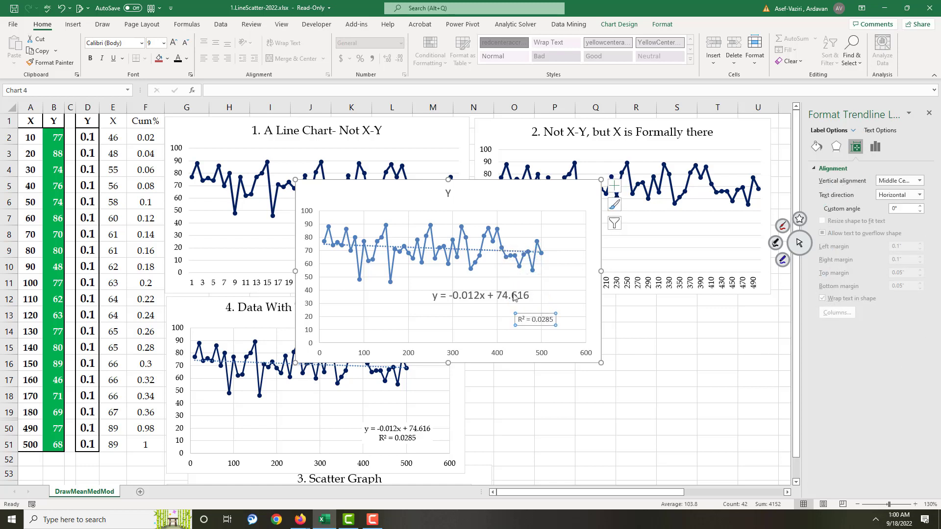
click(162, 44)
click(156, 170)
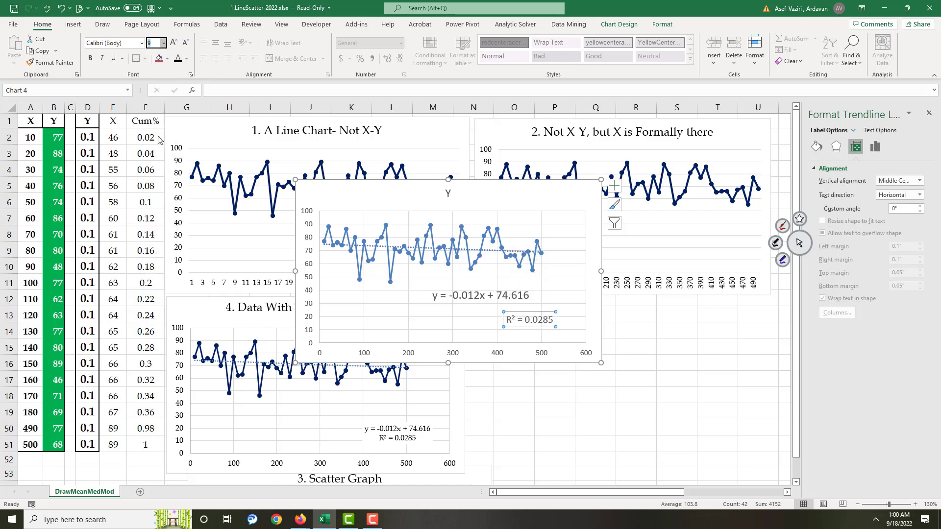
key(Escape)
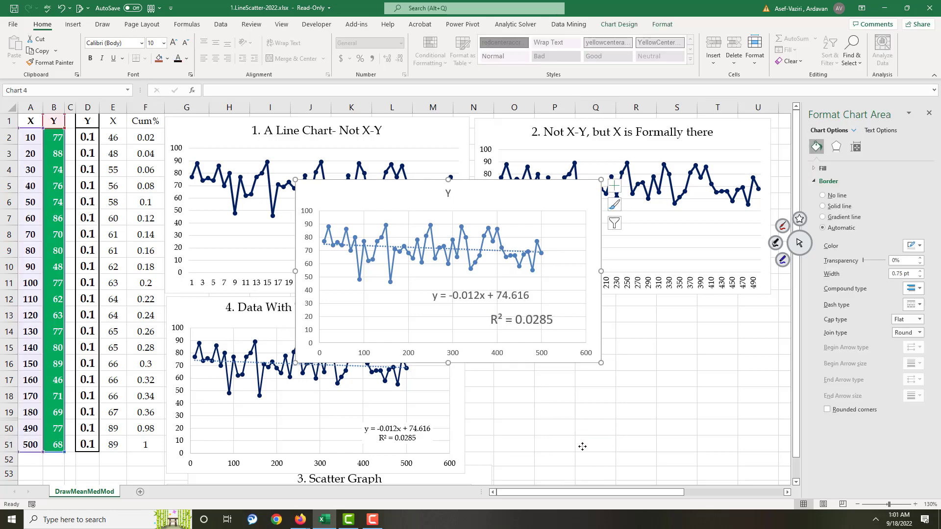
Delete the new scatter chart and place the "4. Data With Trend Line & Equation" chart beneath the second line chart
key(Delete)
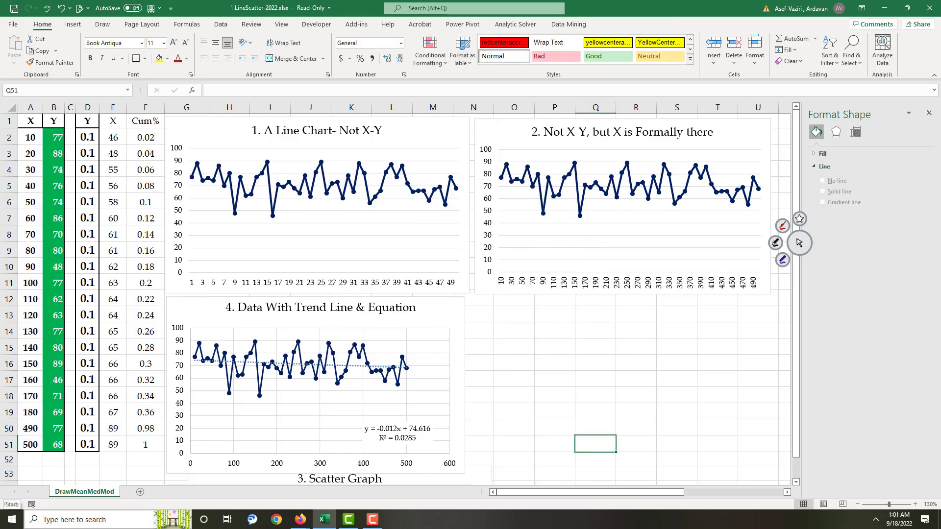
click(372, 395)
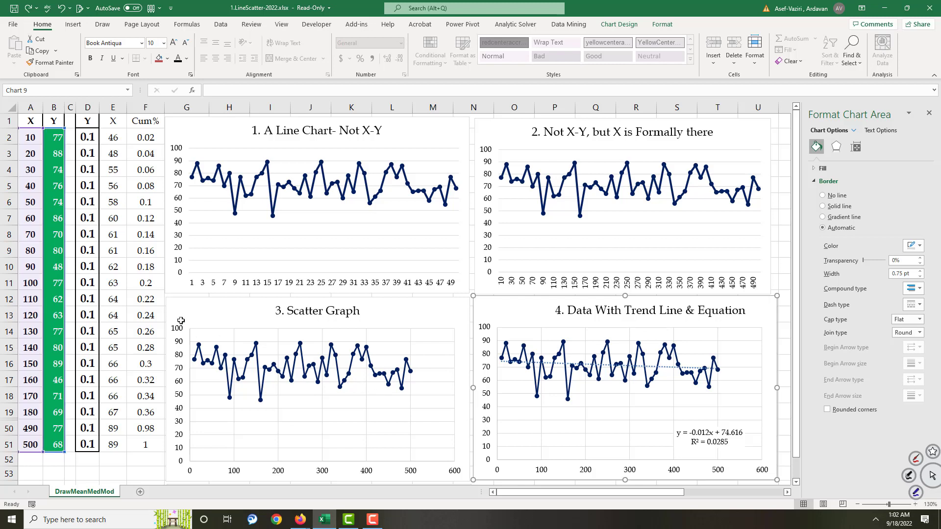
Change the X value in cell A10 to 190 to test all four charts, and undo the change
click(33, 266)
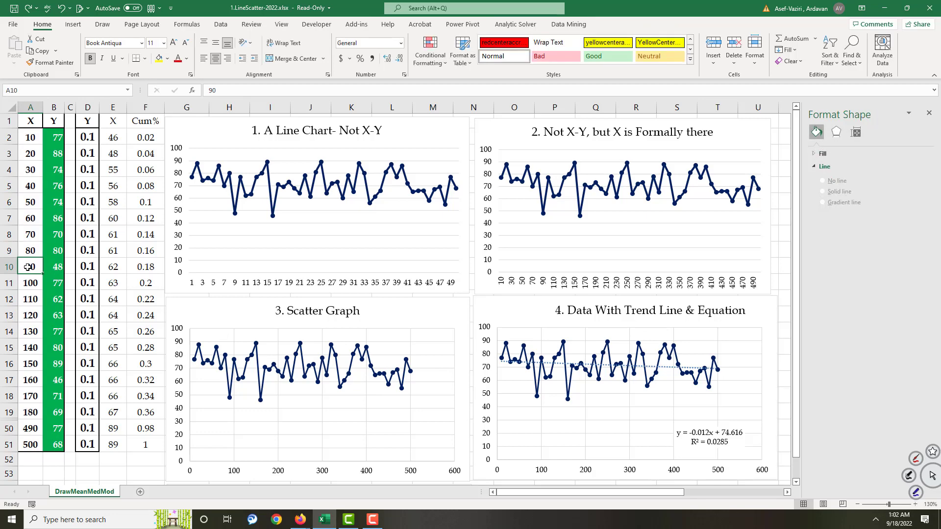
double_click(28, 267)
text(1)
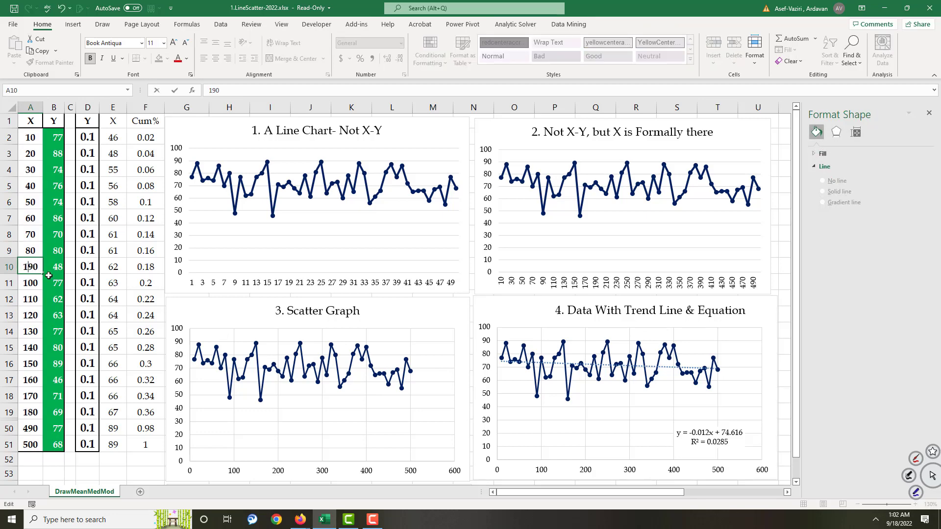
key(Return)
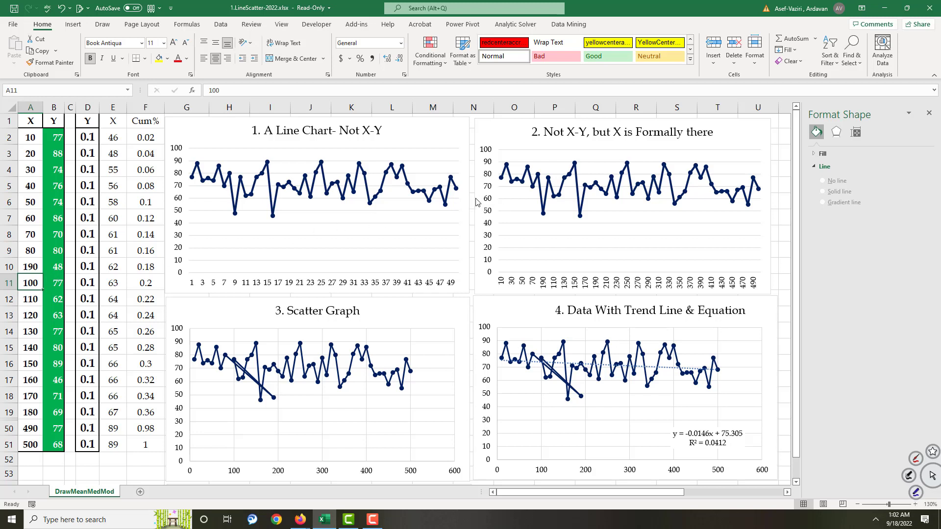
key(ctrl+z)
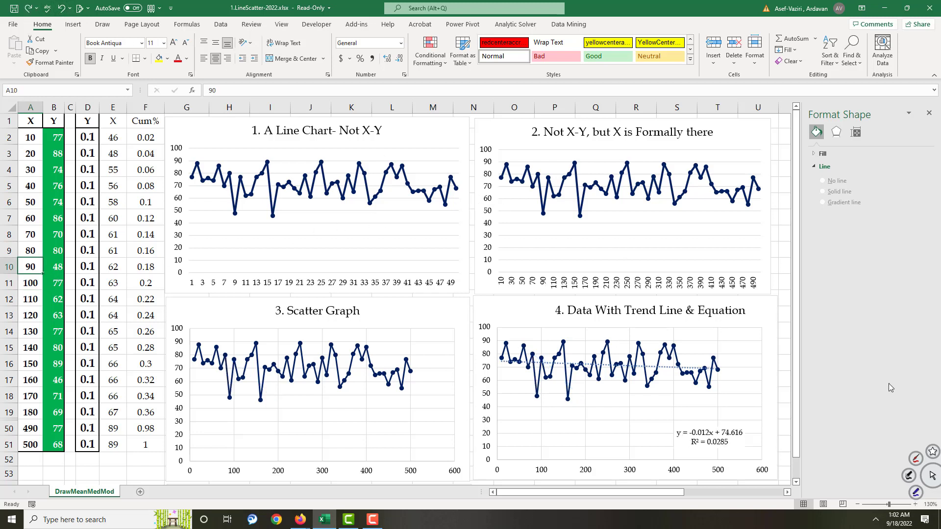
Delete charts 1 to 4 from the area beside the data rows
drag(796, 335, 805, 447)
key(Delete)
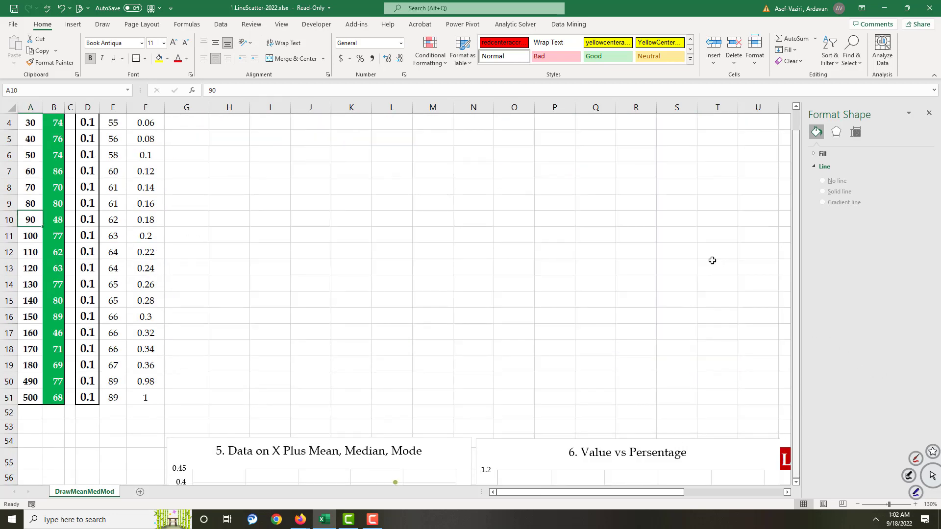
Move the "5. Data on X Plus Mean, Median, Mode" chart up beside the data rows and set all Y values in D2:D51 to 1
drag(455, 437, 467, 170)
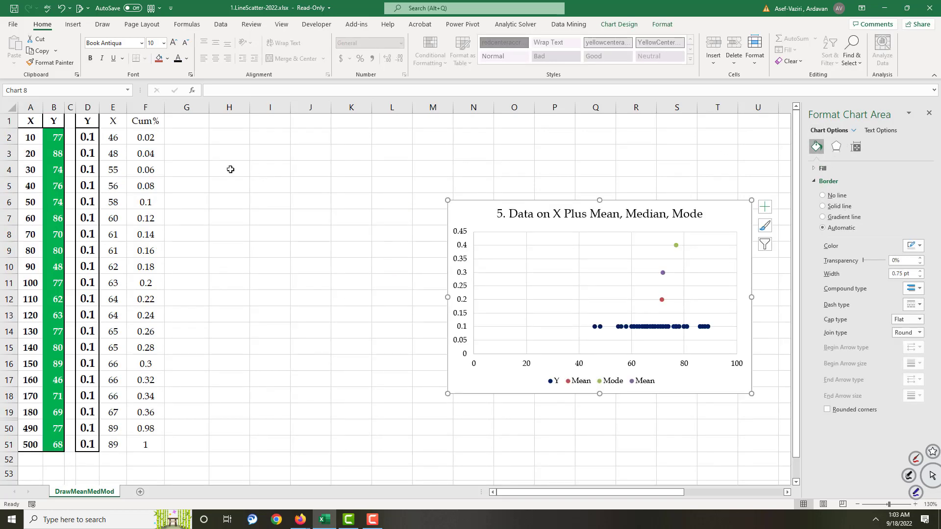
click(91, 138)
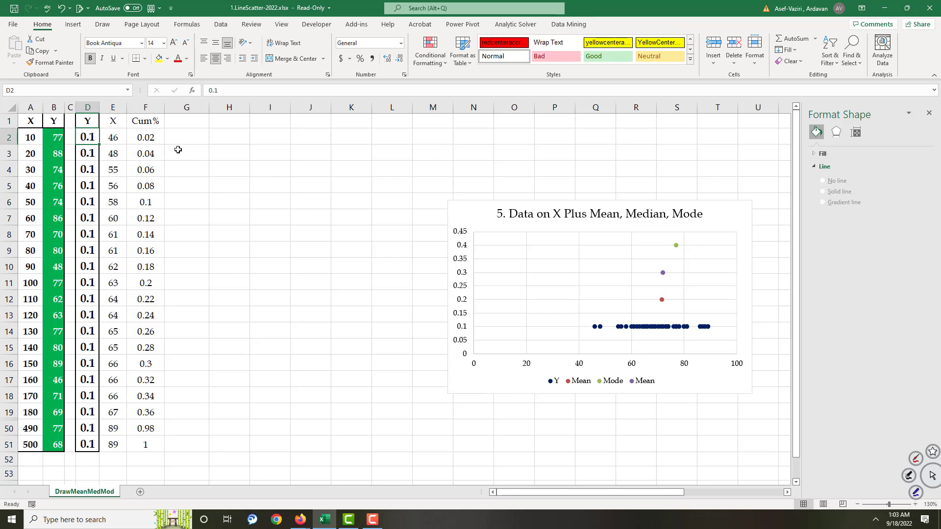
text(1)
key(ctrl+Return)
drag(98, 145, 94, 447)
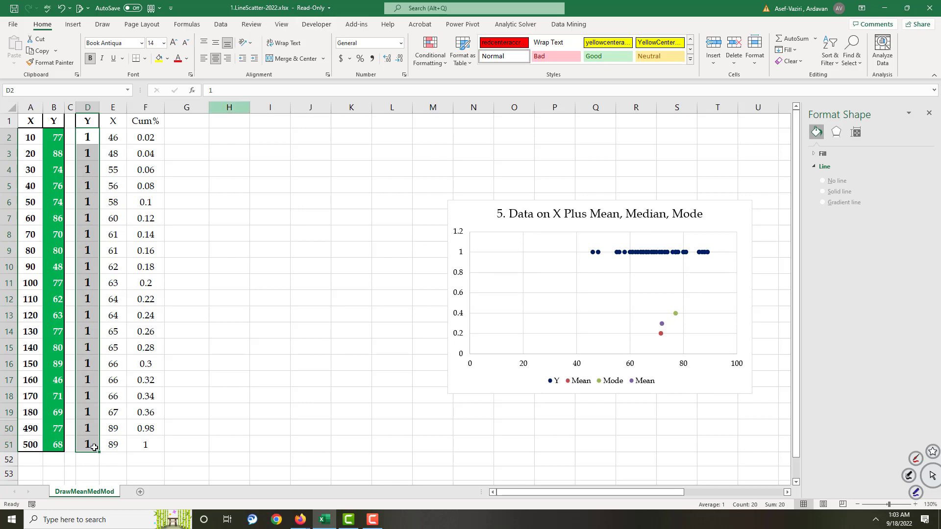
Insert a markers-only scatter chart from the Y values in D2:D51
click(73, 24)
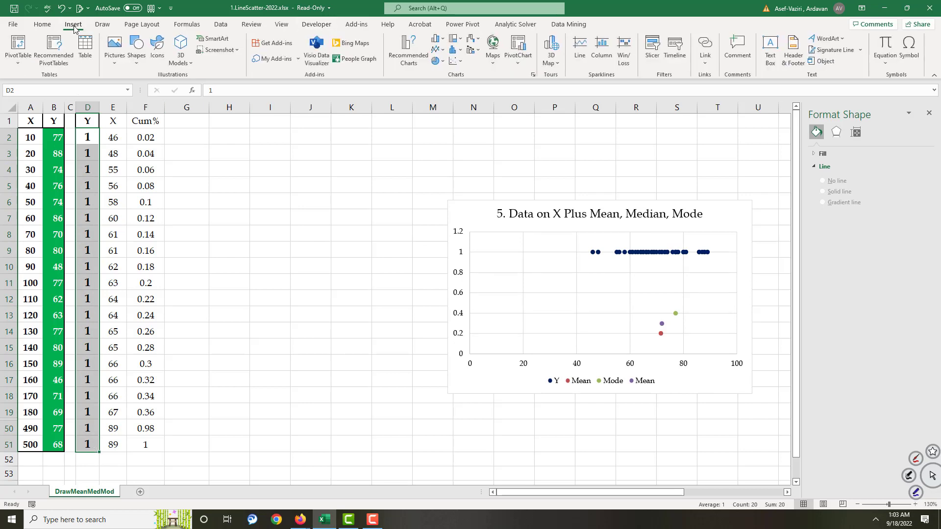
click(460, 62)
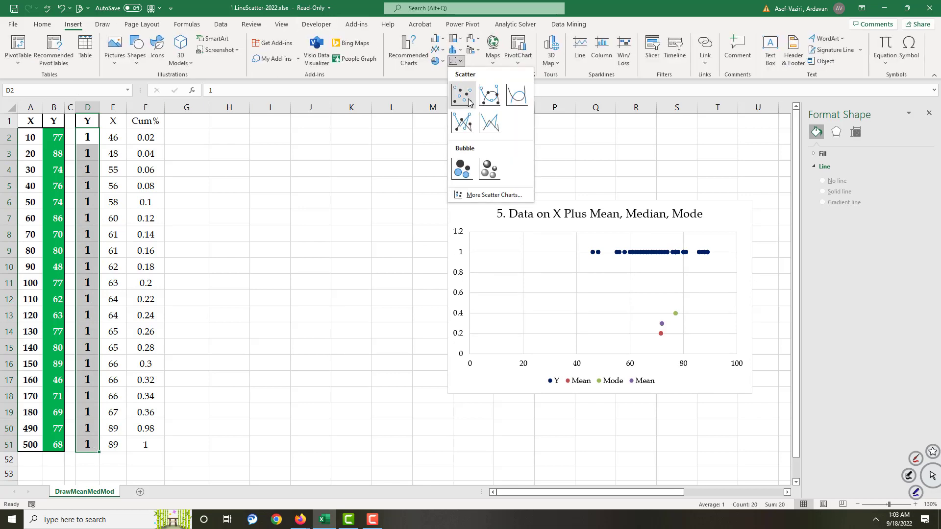
click(461, 96)
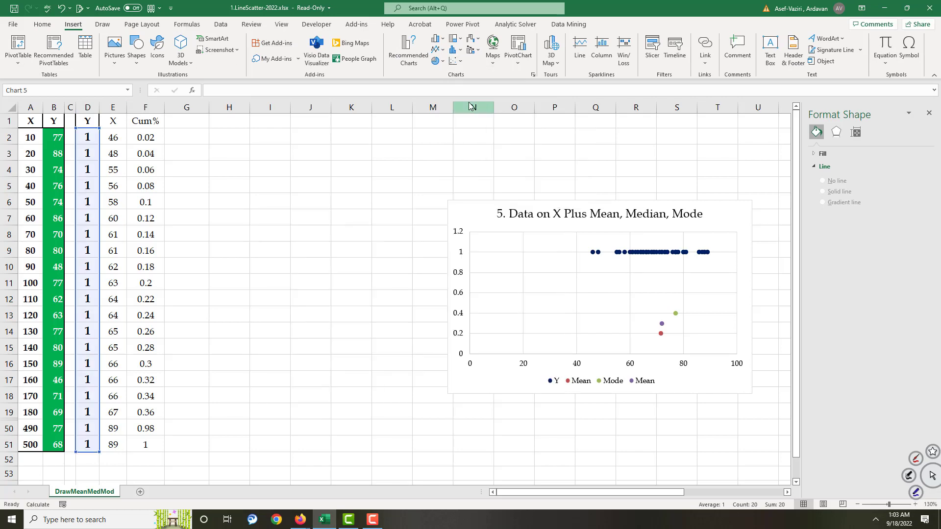
Set the new chart's series to X values B2:B51 and Y values D2:D51, and move the chart closer to the data columns
right_click(440, 262)
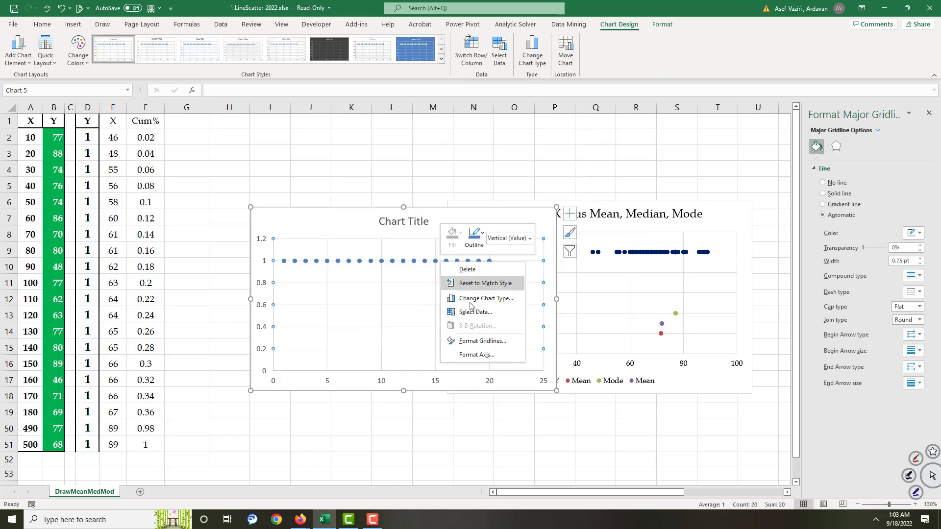
click(479, 317)
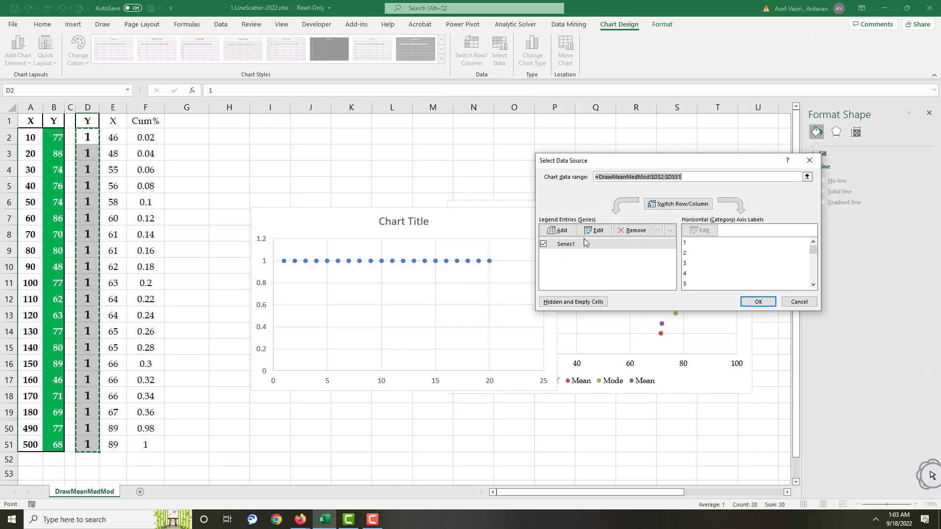
click(597, 231)
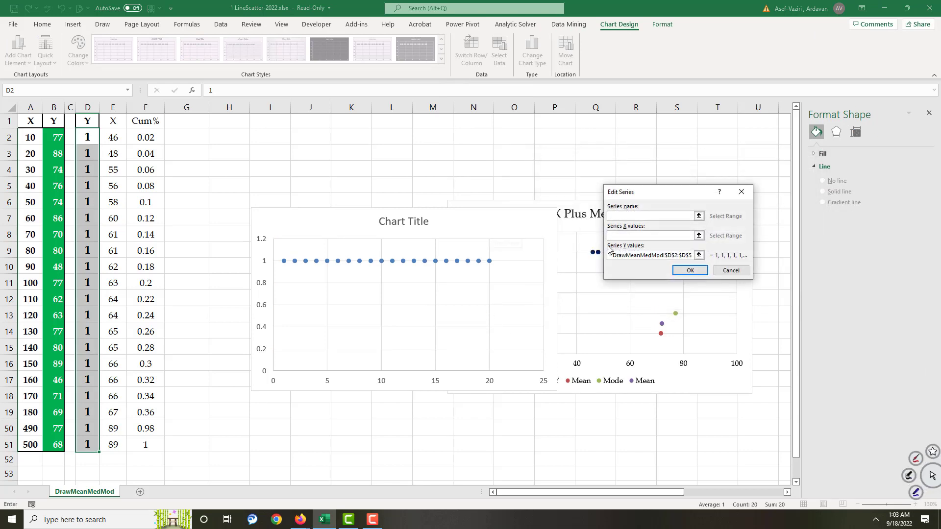
click(614, 236)
drag(57, 138, 58, 448)
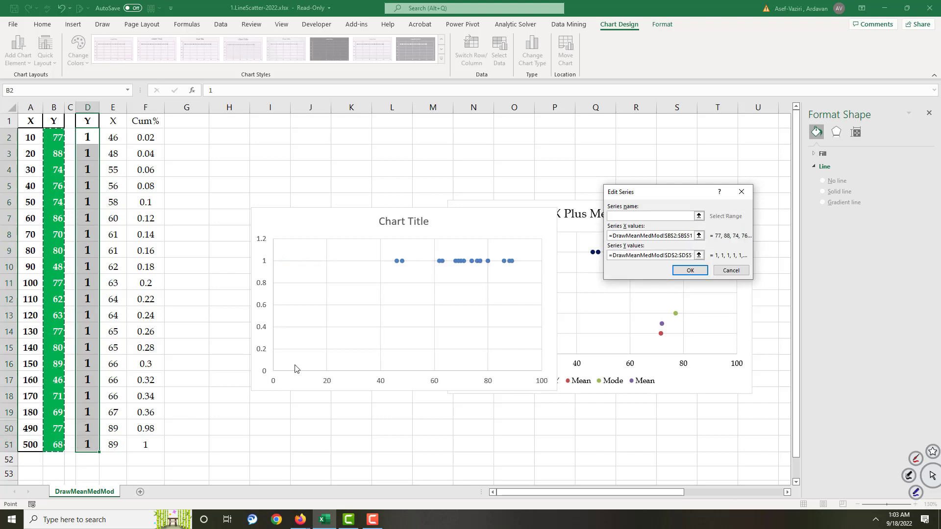
triple_click(614, 253)
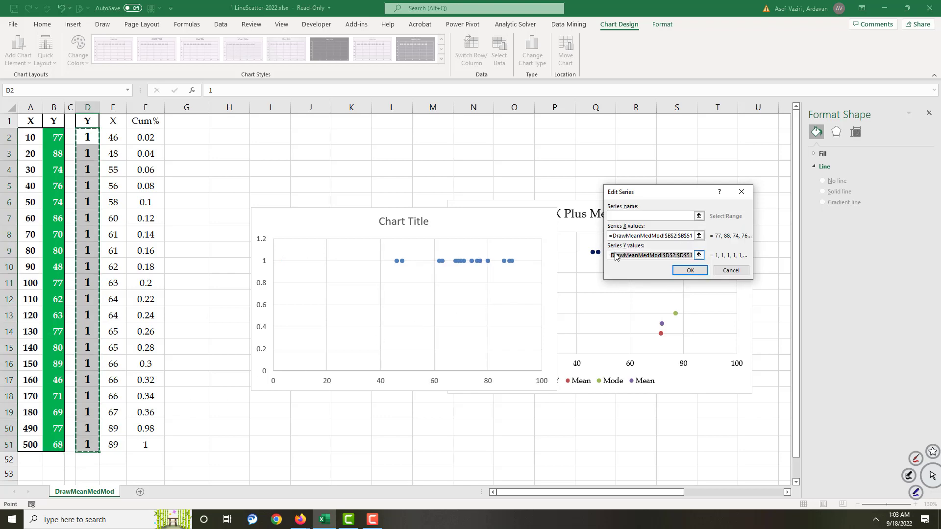
key(Delete)
drag(88, 132, 97, 447)
click(698, 271)
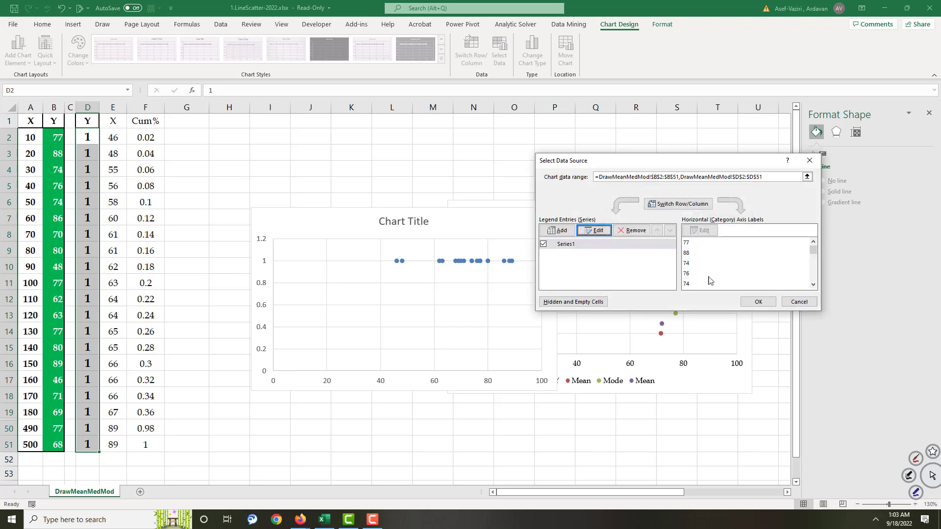
click(752, 301)
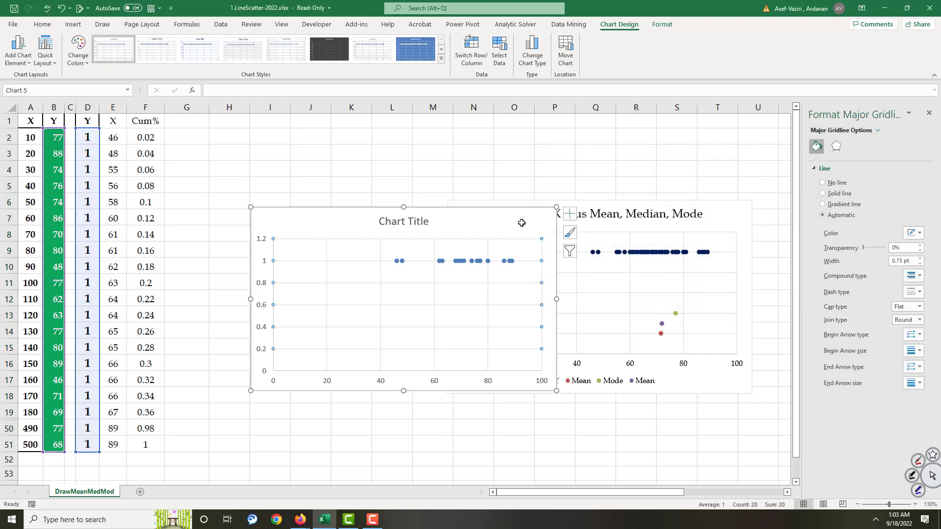
drag(470, 206, 384, 167)
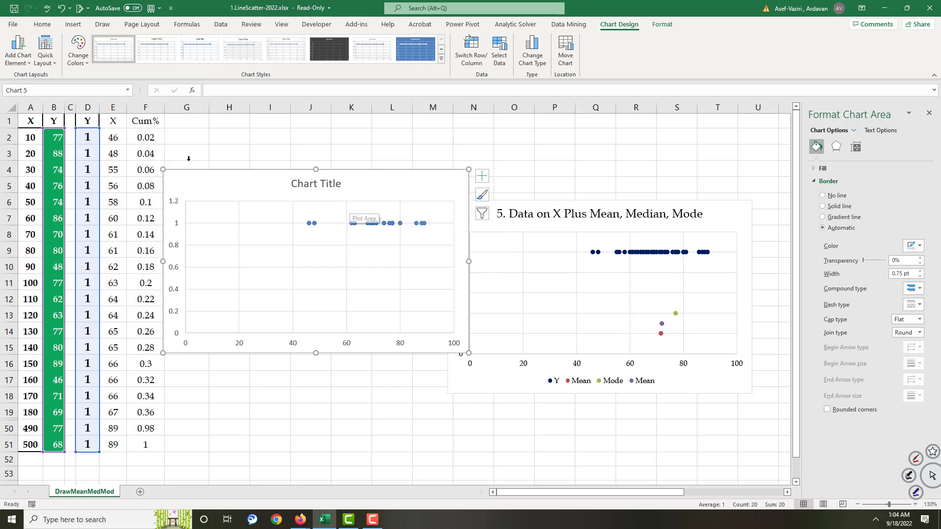
Set all Y values in D2:D51 to 0.1
click(89, 138)
text(0.1)
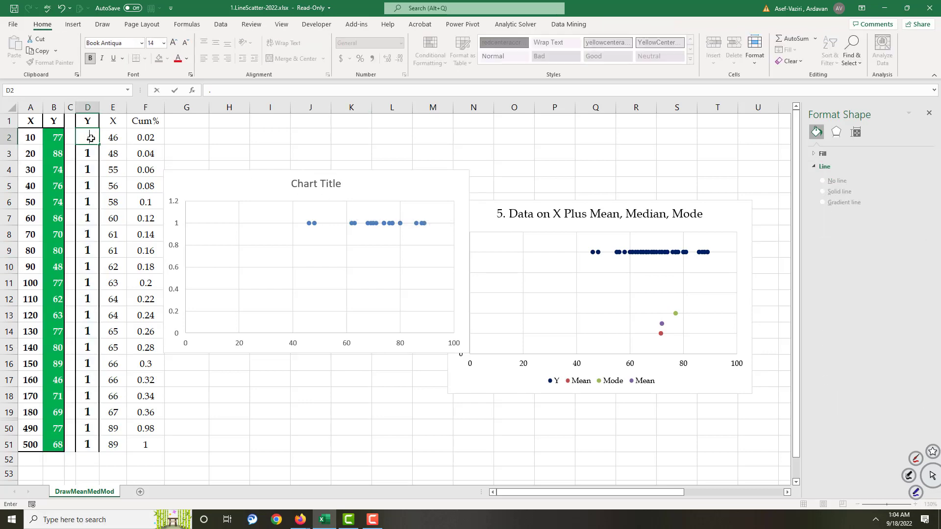
key(ctrl+Return)
drag(100, 145, 84, 451)
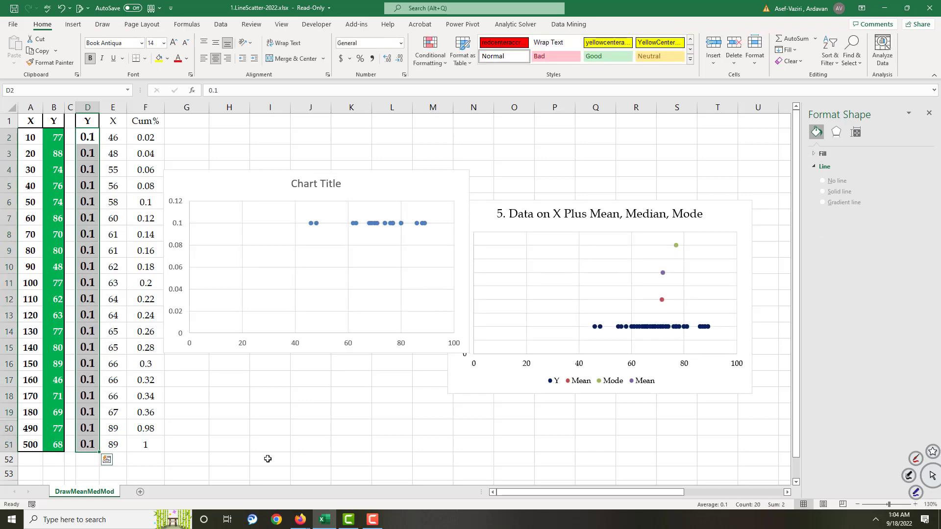
Shift the new scatter chart clear of column G, label G2 "Mean" and calculate the average of B2:B51 in H2
drag(401, 173, 465, 169)
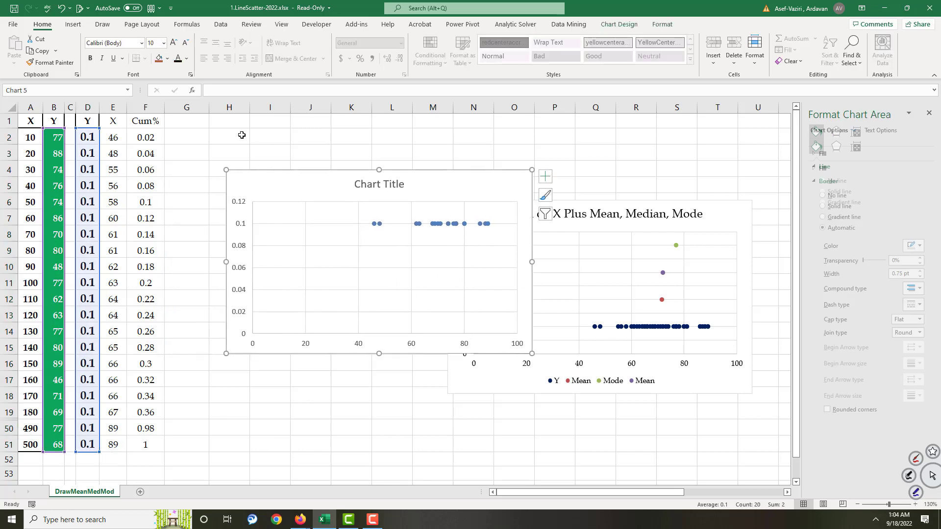
click(194, 135)
text(Mean)
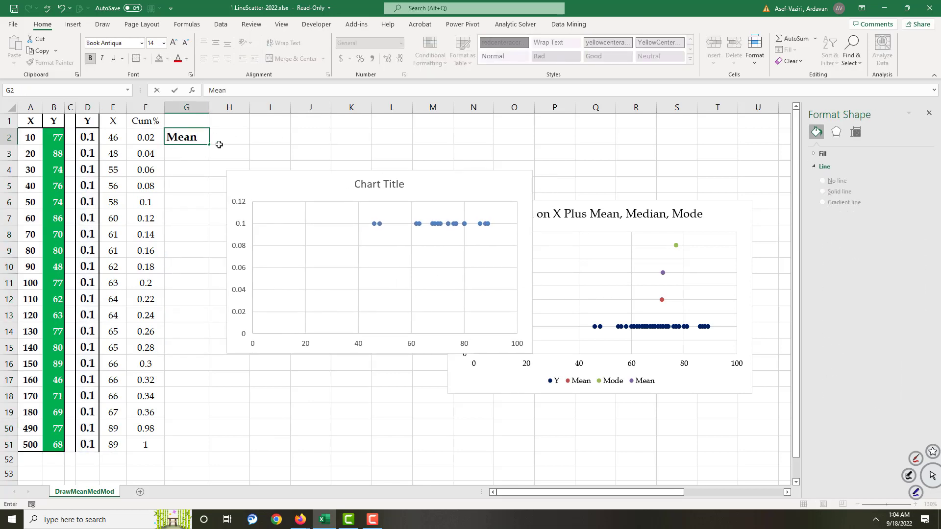
click(234, 136)
text(=aver)
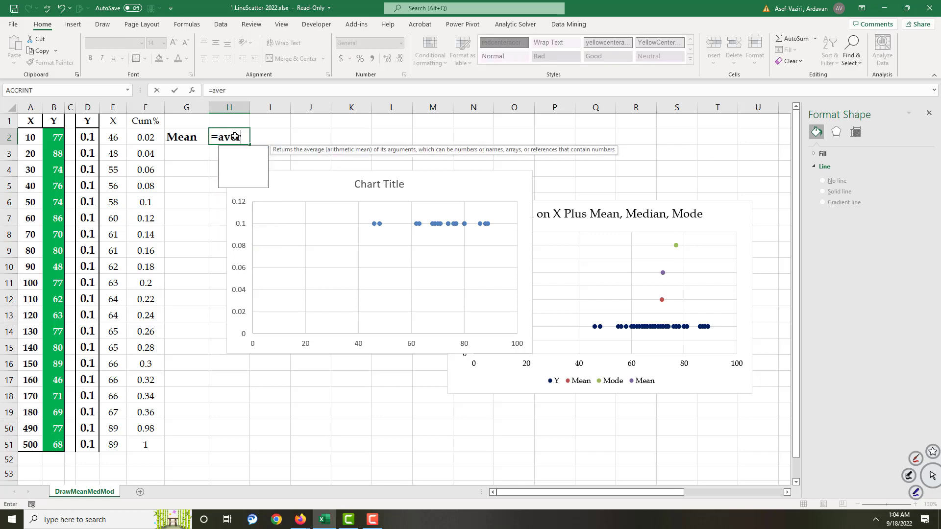
text(age()
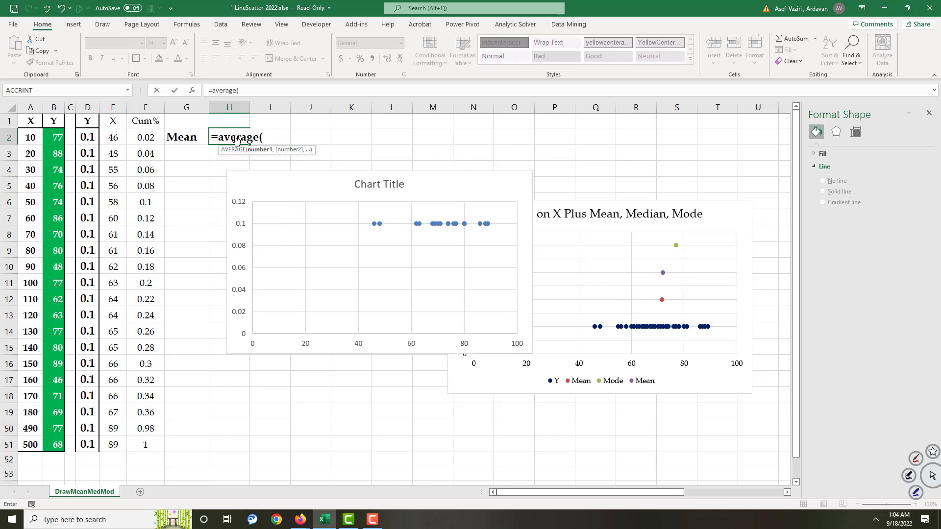
key(ctrl+Left)
key(ctrl+Left)
key(ctrl+Left)
key(ctrl+shift+Down)
key(Return)
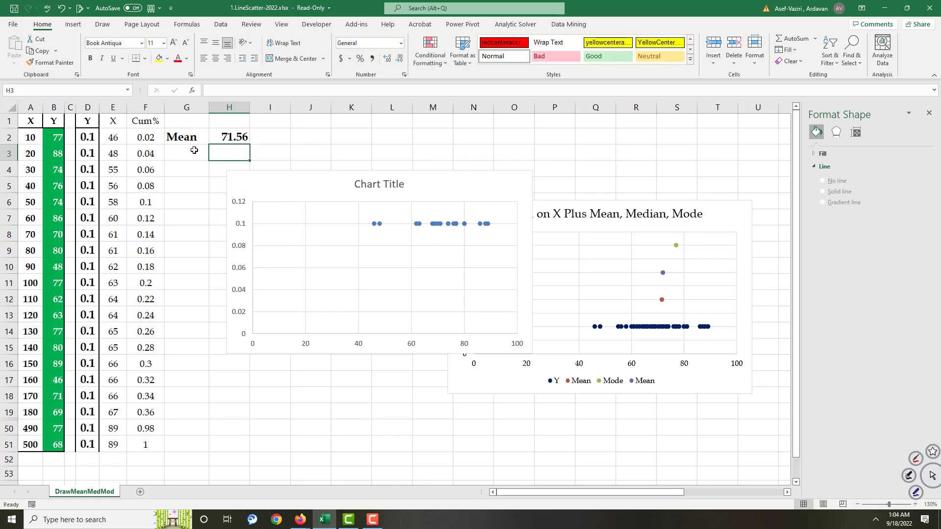
Label G3 "Median" and copy the average formula from H2 down to H3
click(195, 150)
text(Me)
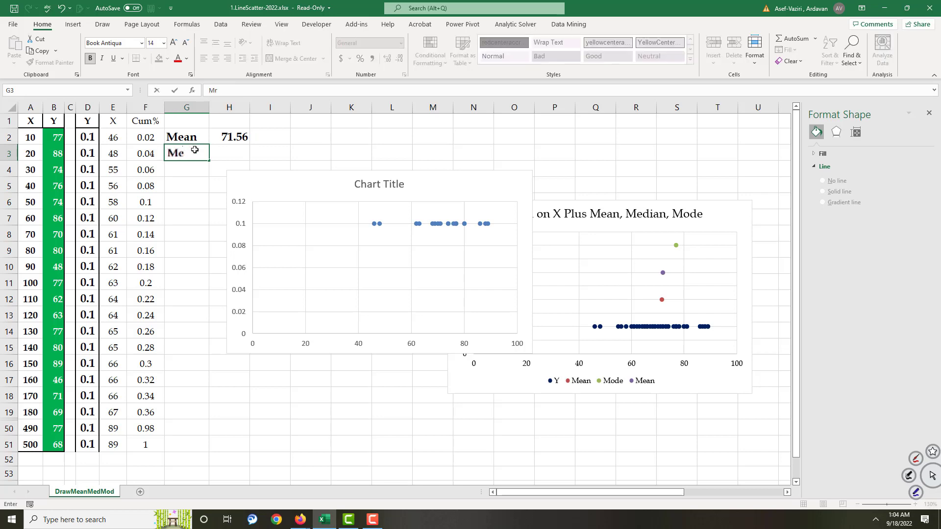
text(dian)
key(Return)
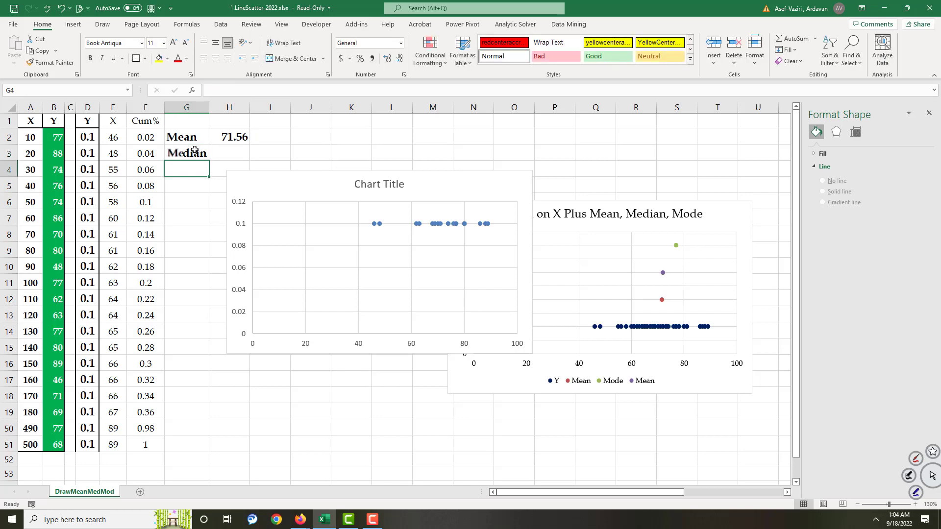
click(224, 136)
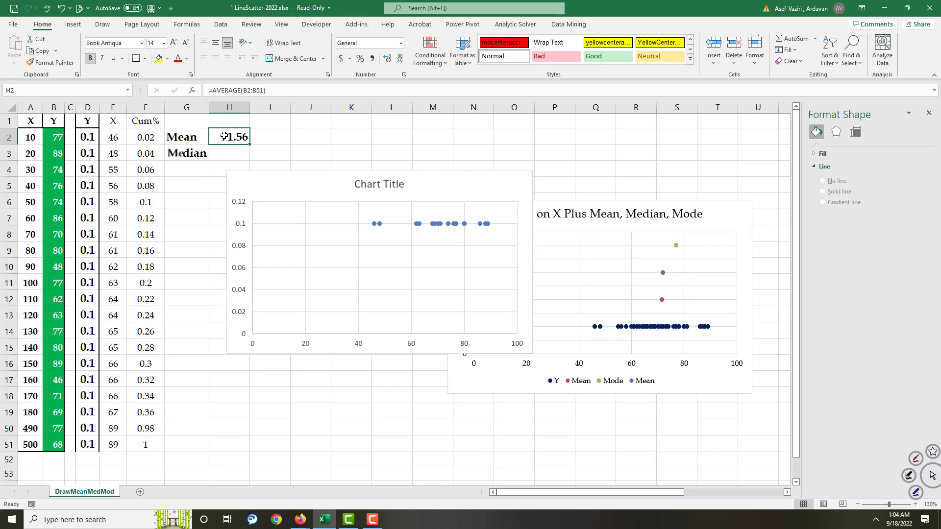
drag(252, 145, 252, 161)
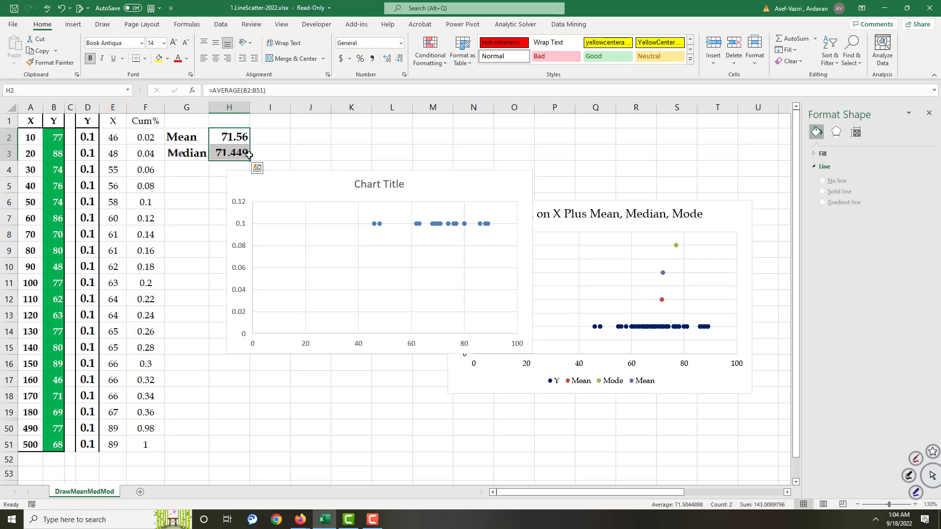
Change the formula in H3 to the MEDIAN of B2:B51
click(229, 152)
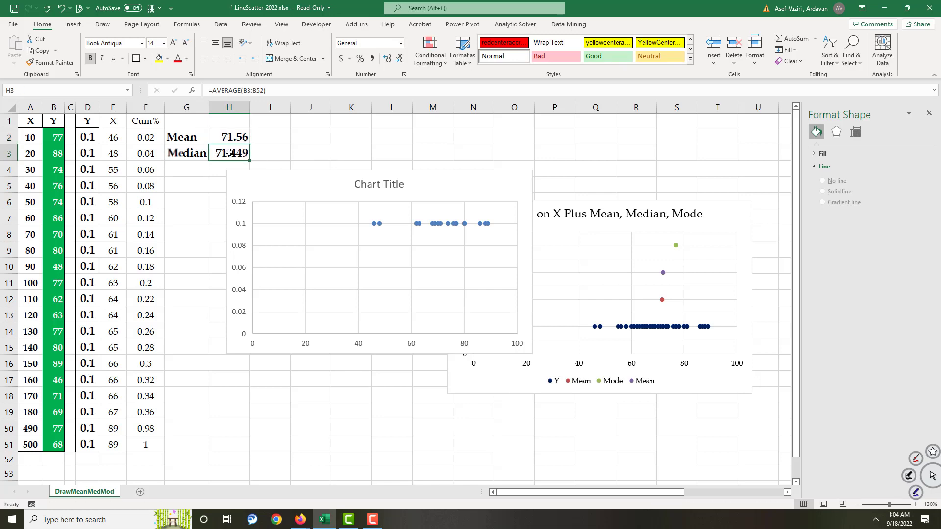
double_click(229, 153)
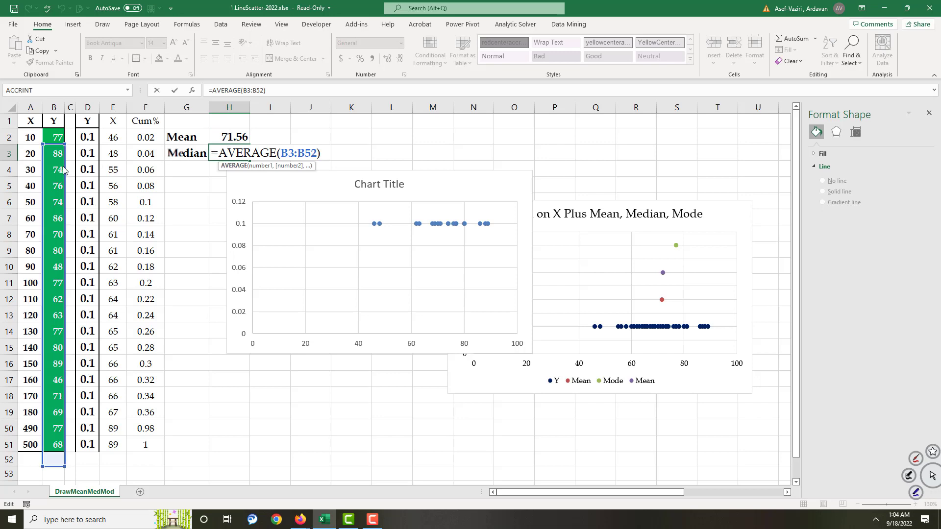
drag(63, 169, 58, 155)
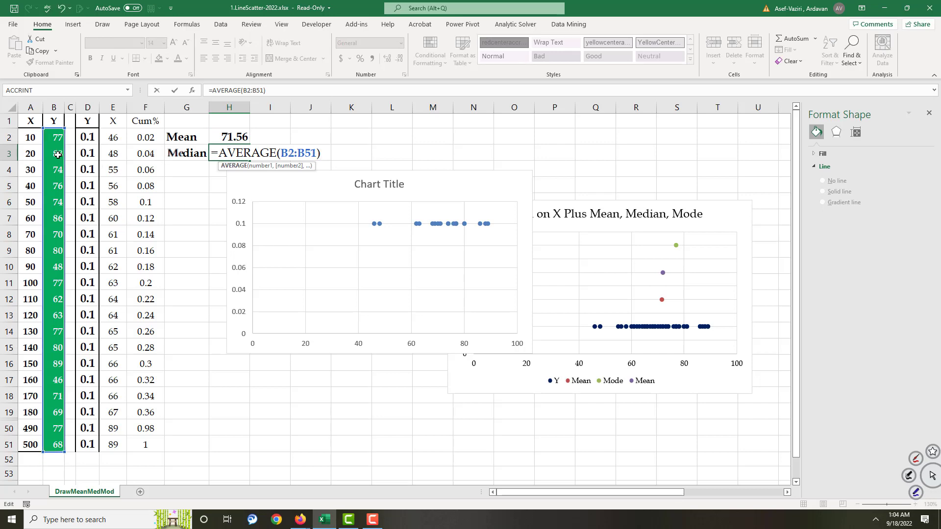
click(275, 153)
key(BackSpace)
key(BackSpace)
key(BackSpace)
key(BackSpace)
key(BackSpace)
key(BackSpace)
key(BackSpace)
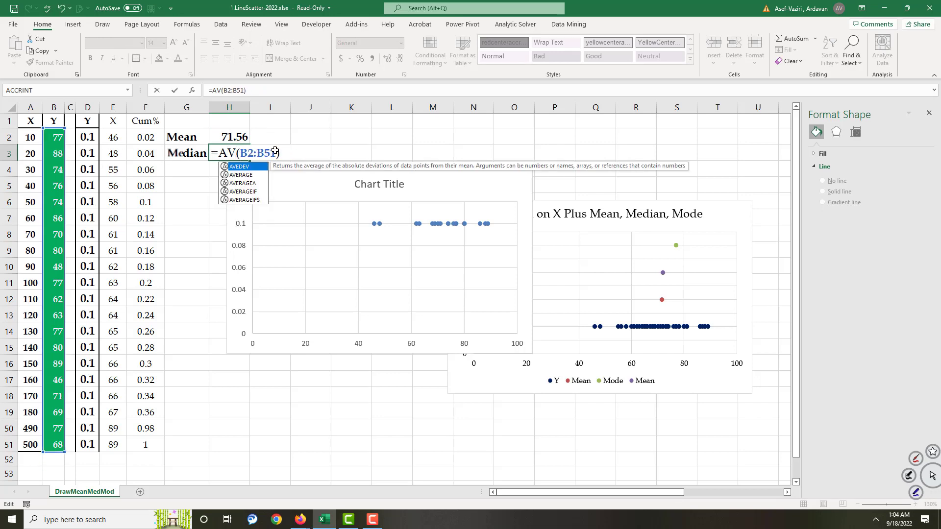
text(median)
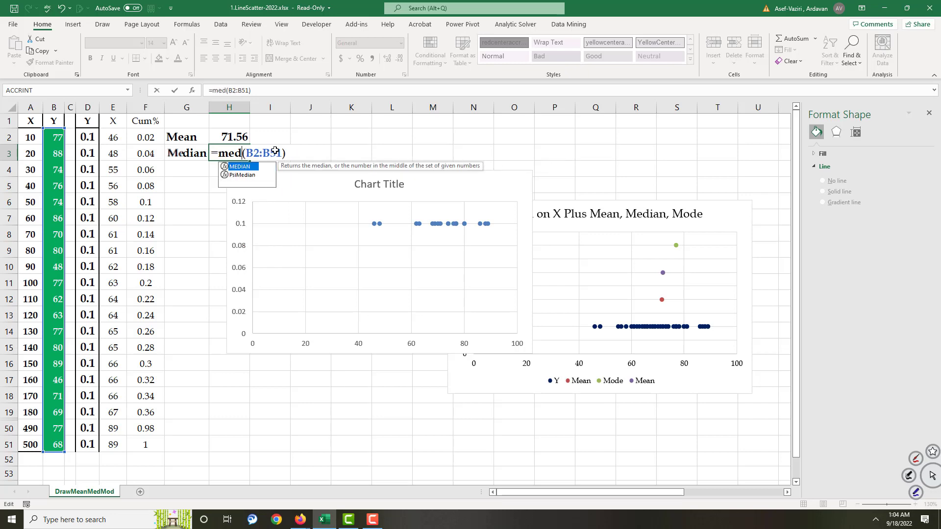
key(Return)
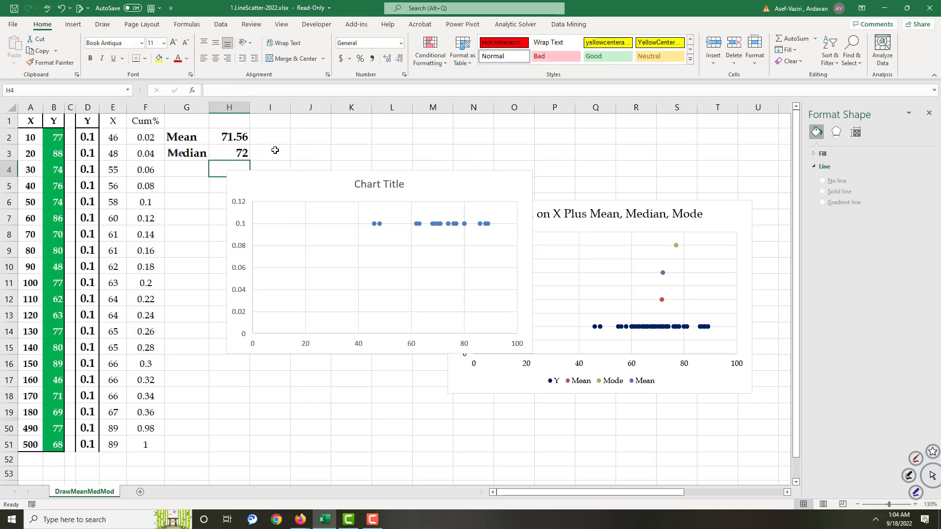
Enter the plotting heights 0.2 in I2 for the mean and 0.3 in I3 for the median
click(277, 137)
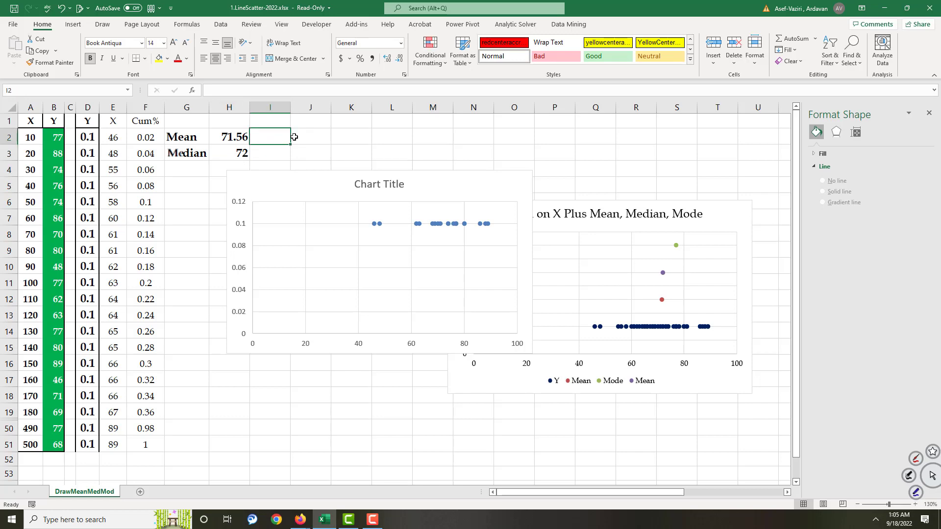
text(0.2)
key(Return)
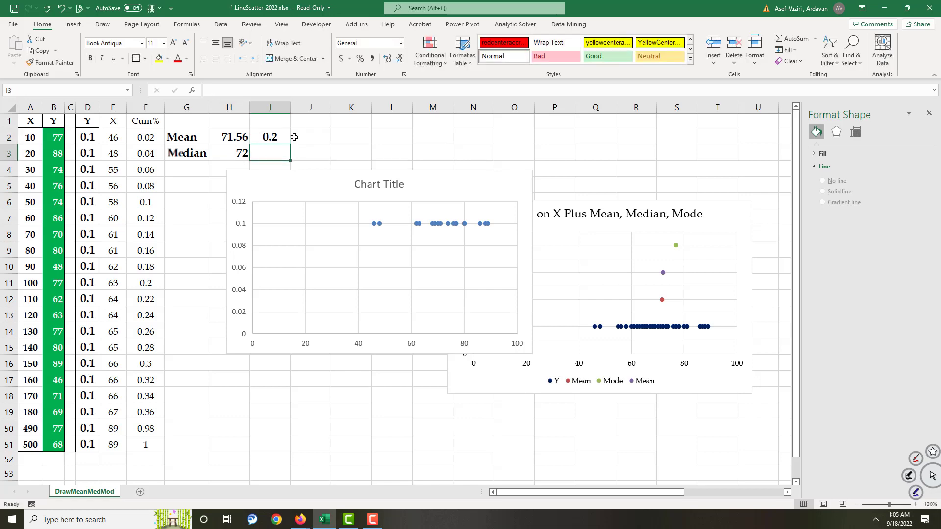
text(.)
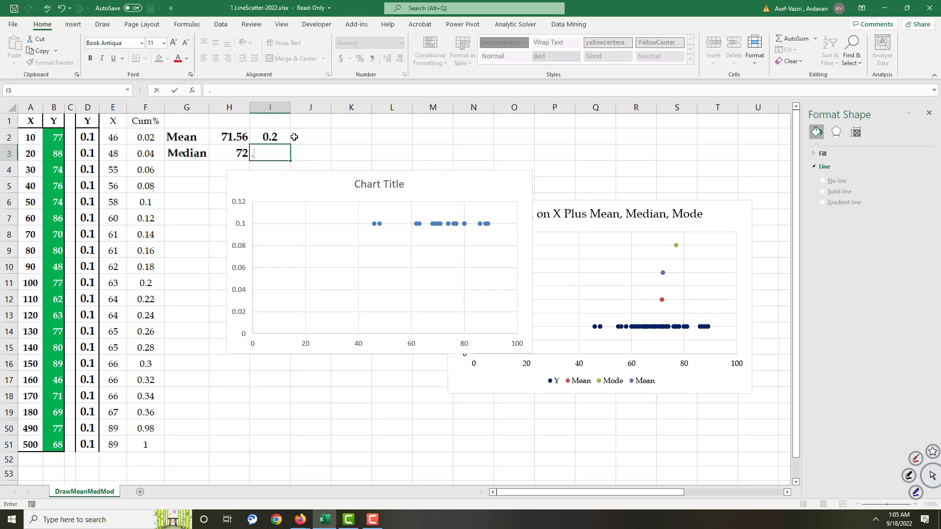
text(3)
key(Return)
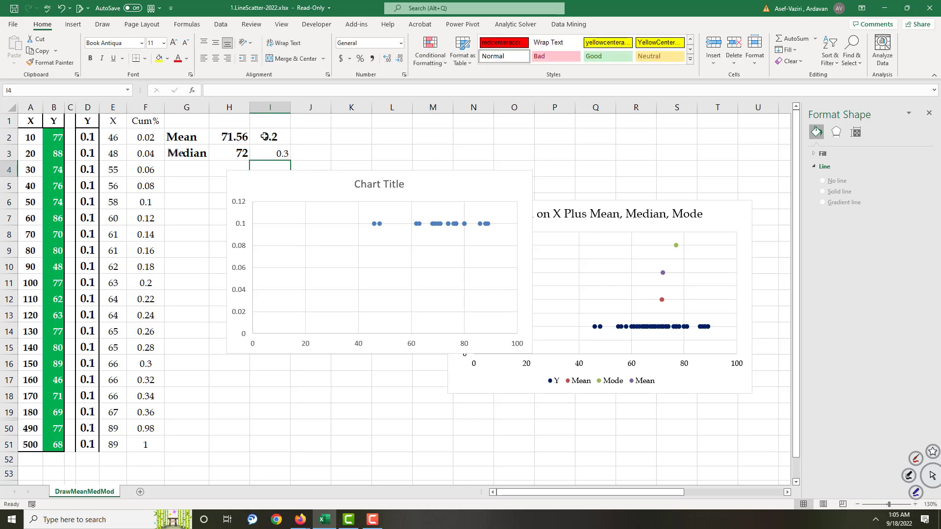
Add a data series for the mean to the new scatter chart, with H2 as its X value and I2 as its Y value
drag(235, 136, 251, 134)
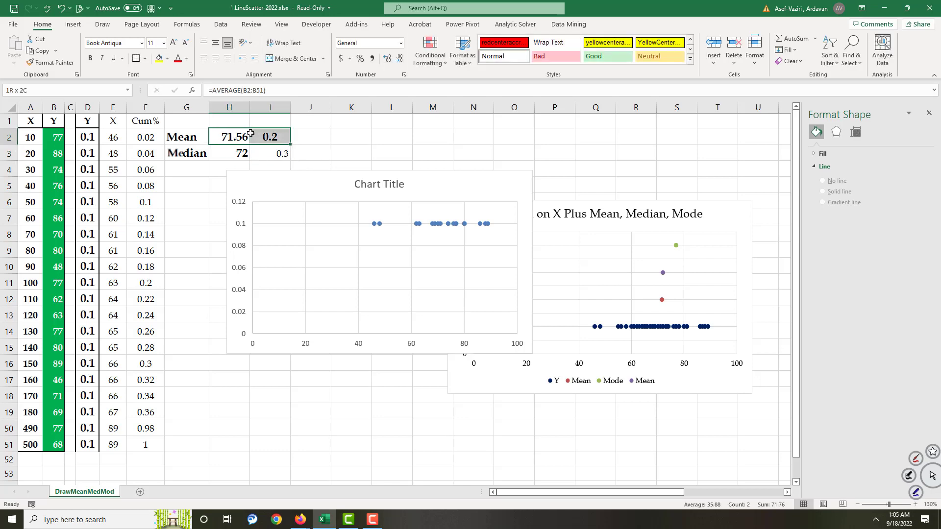
click(419, 223)
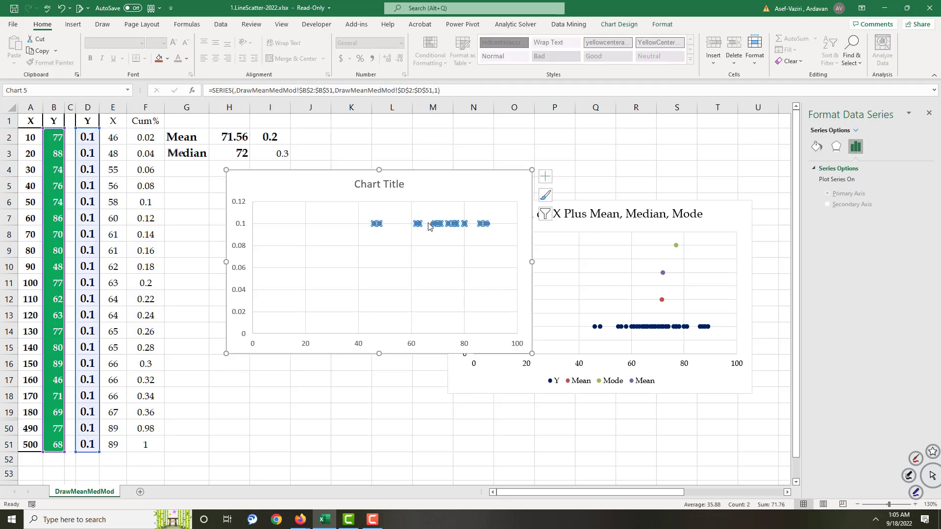
right_click(428, 225)
click(471, 278)
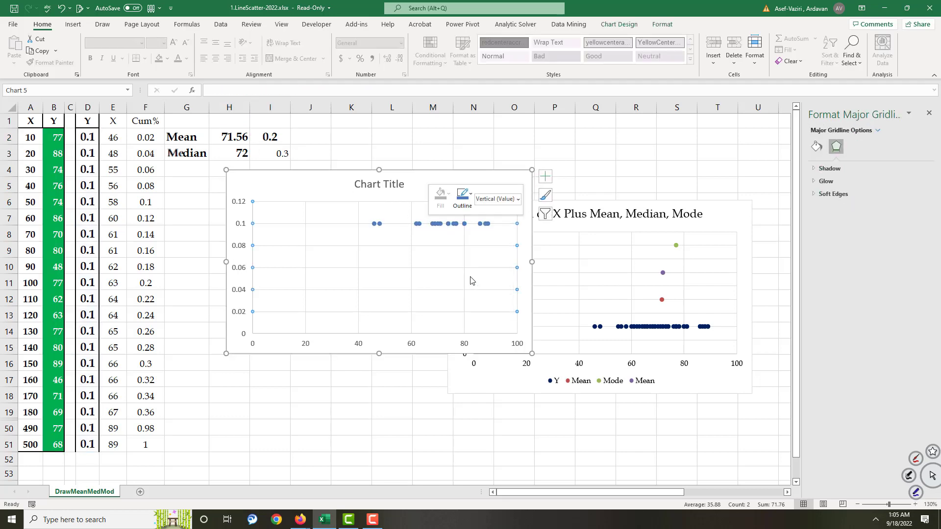
click(567, 234)
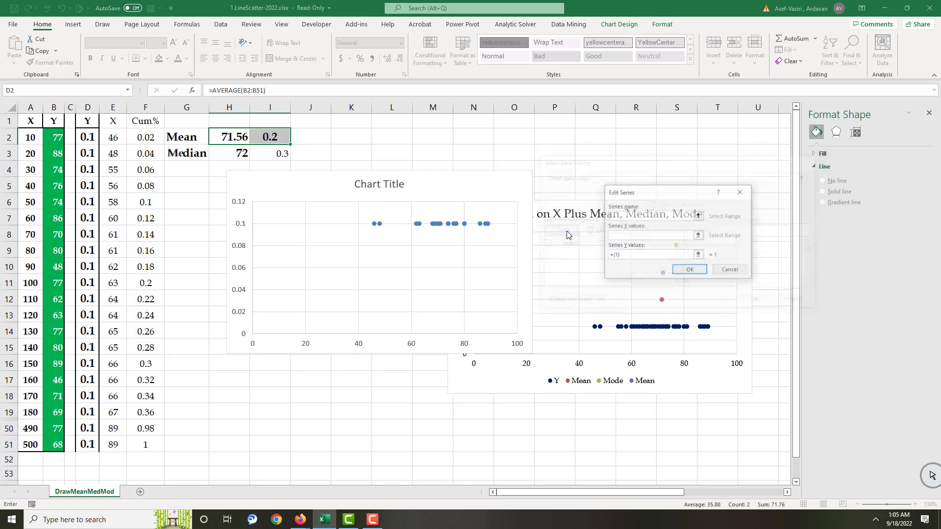
click(612, 237)
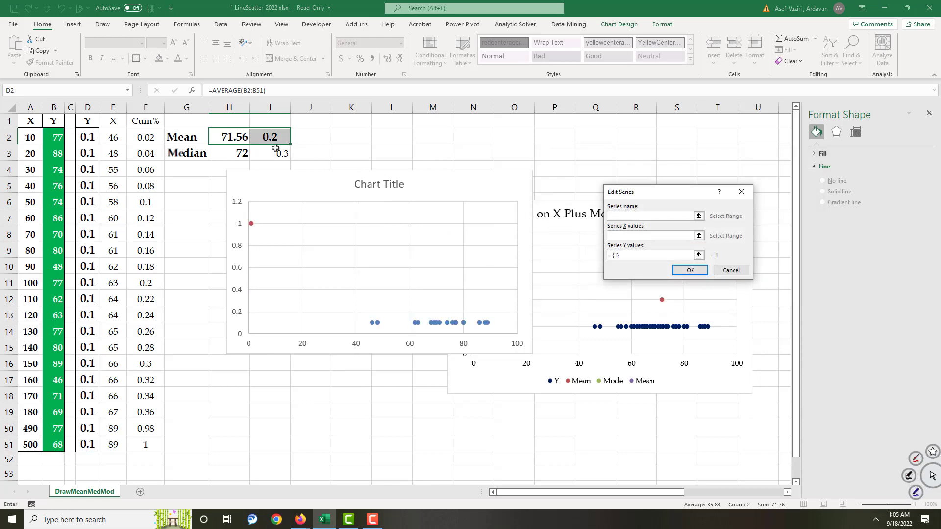
click(232, 137)
drag(630, 256, 593, 253)
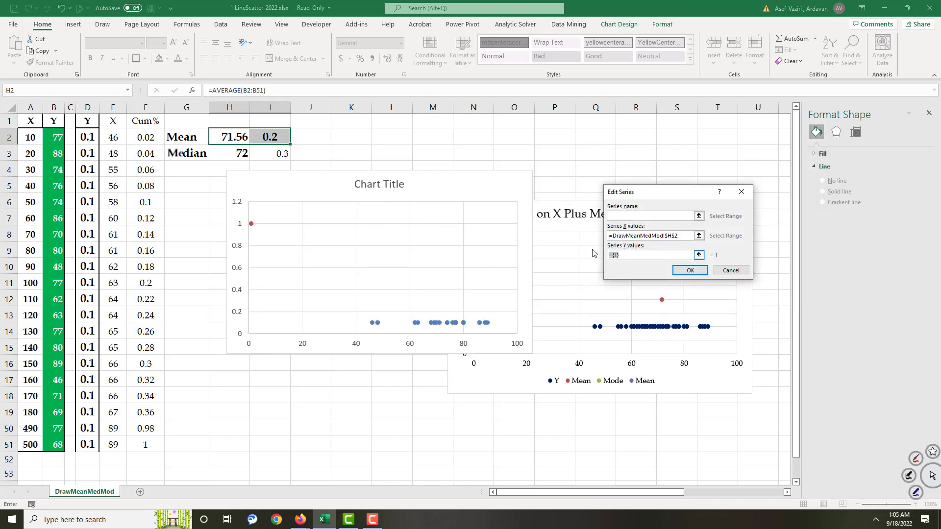
key(BackSpace)
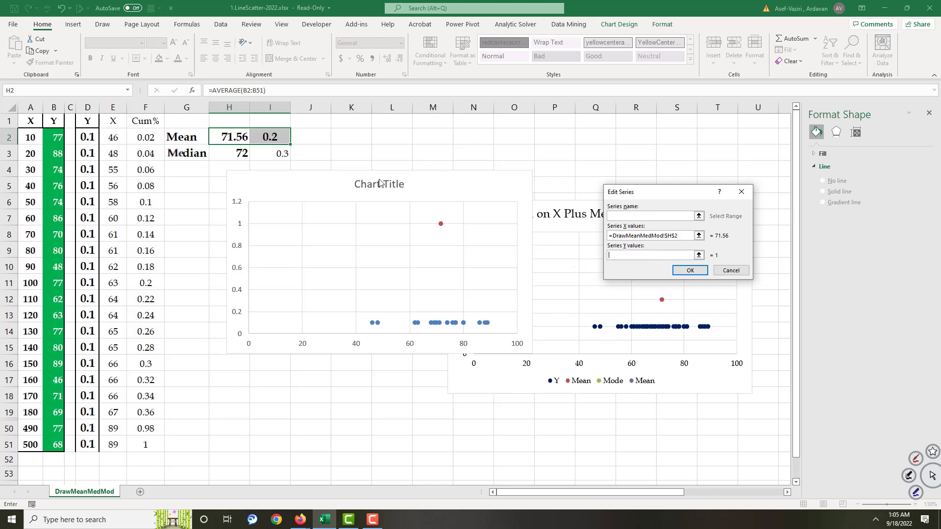
click(276, 138)
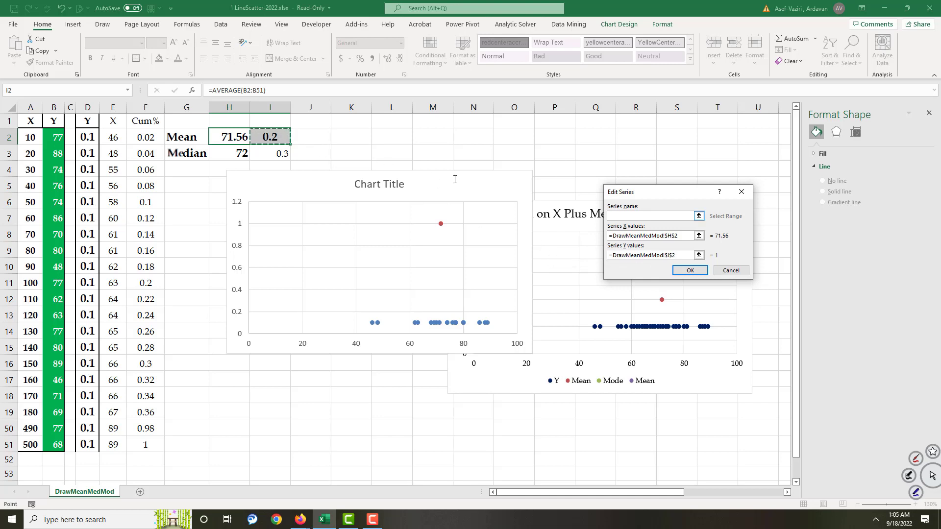
Name the mean series from cell G2 and accept it
click(632, 217)
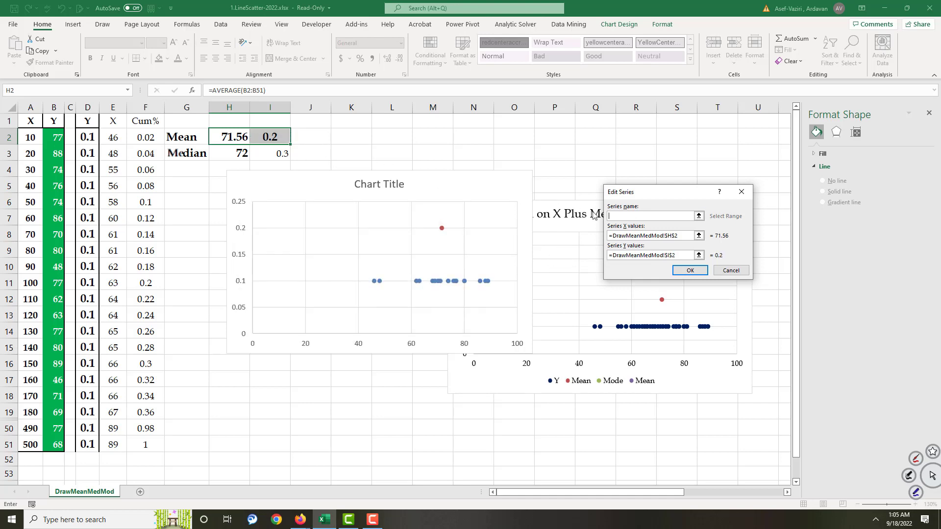
click(188, 142)
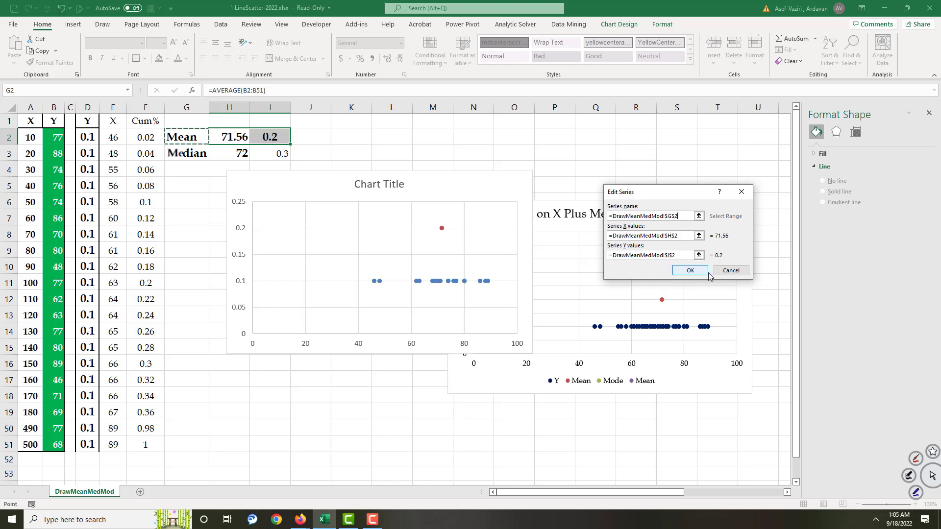
click(690, 271)
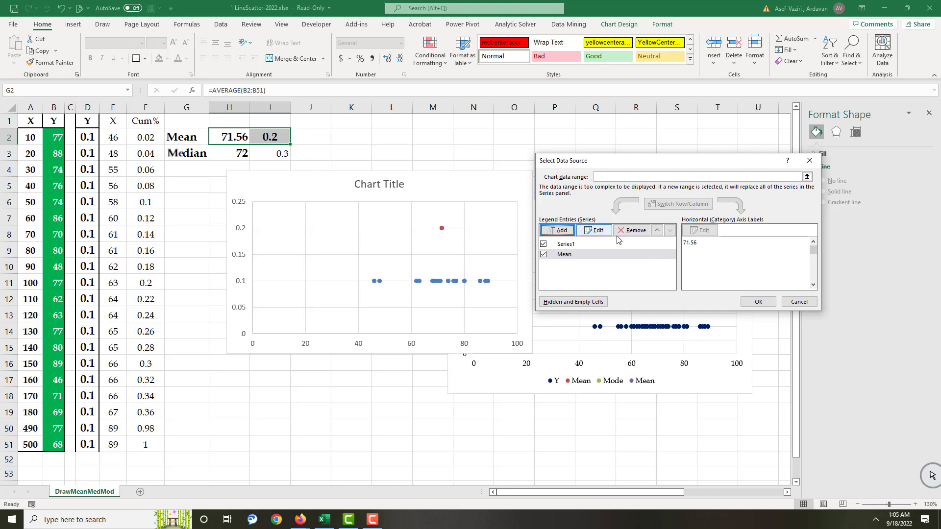
Add a median series named from G3, with X value H3 and Y value I3, and apply the chart's data changes
click(559, 231)
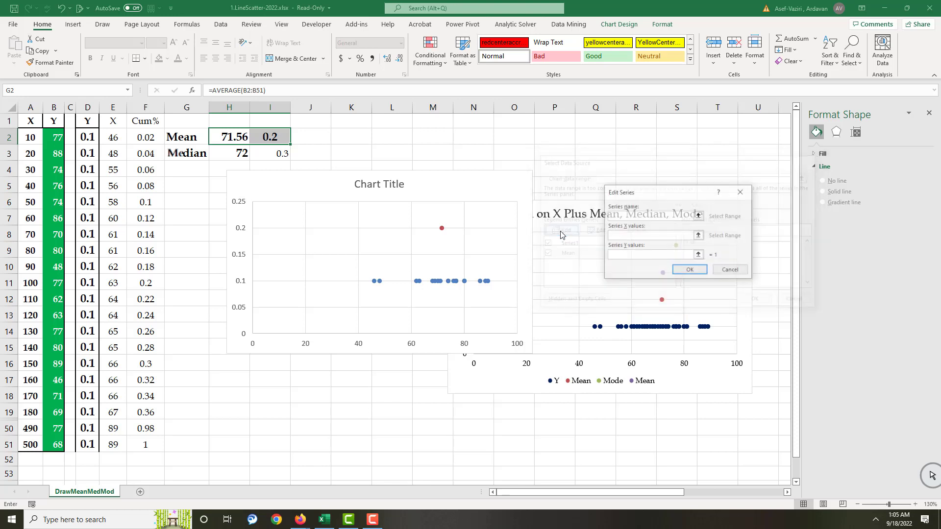
click(194, 155)
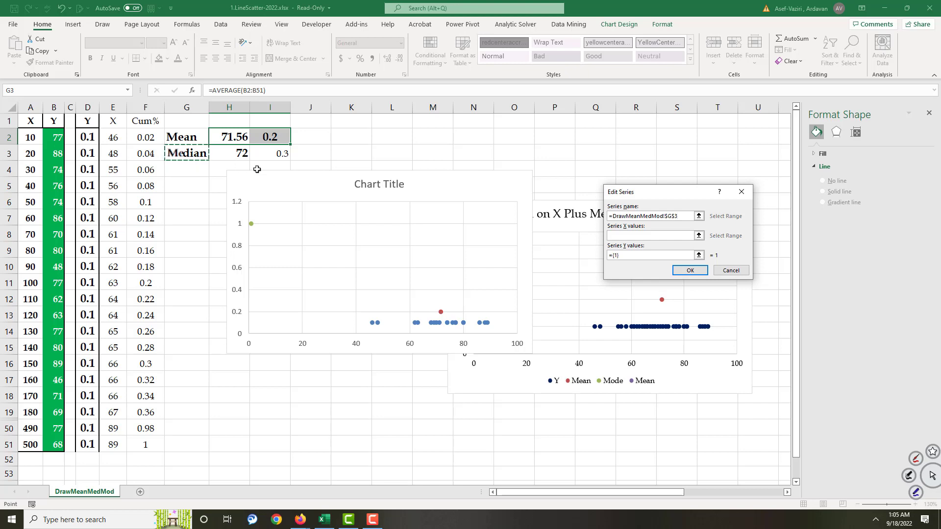
click(634, 238)
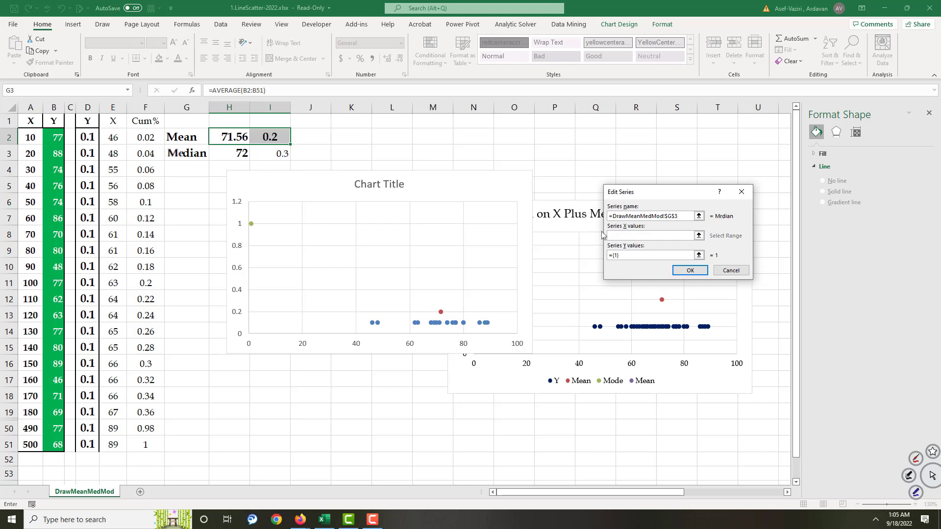
click(235, 156)
key(Tab)
key(BackSpace)
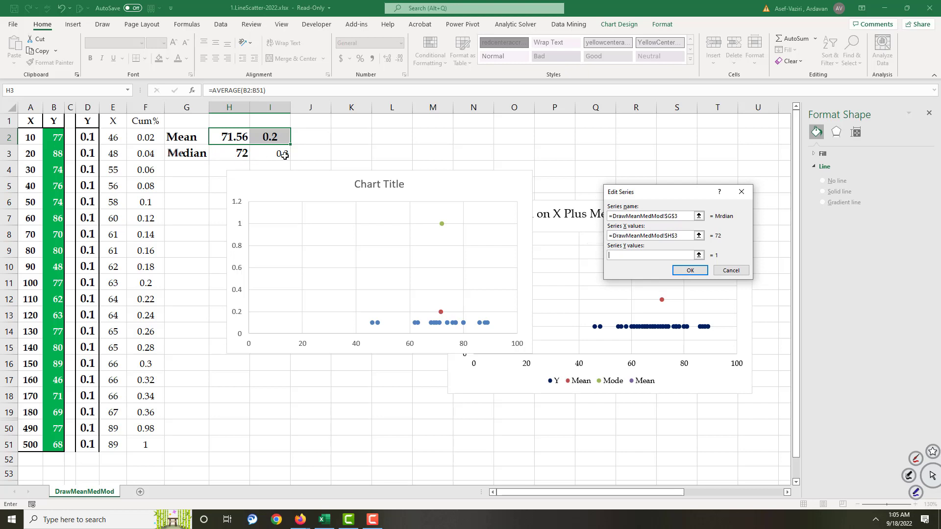
click(283, 155)
click(691, 273)
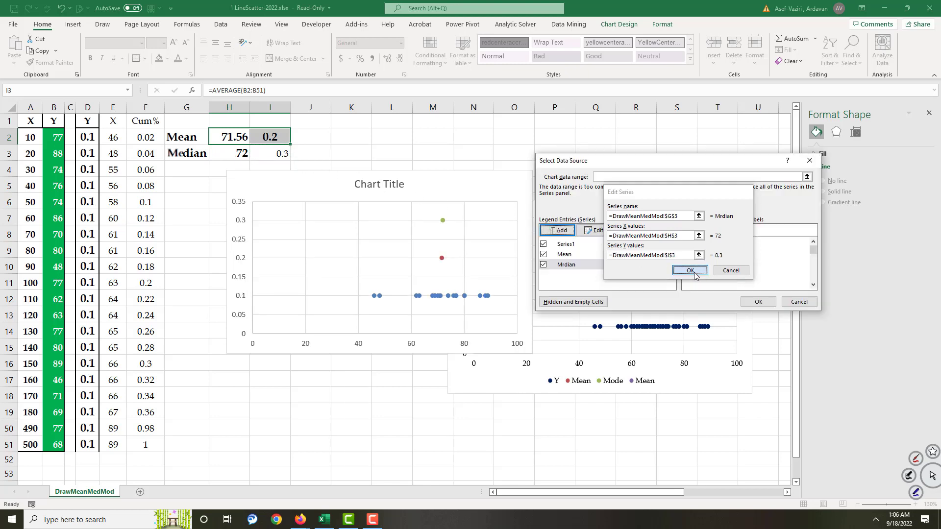
click(744, 302)
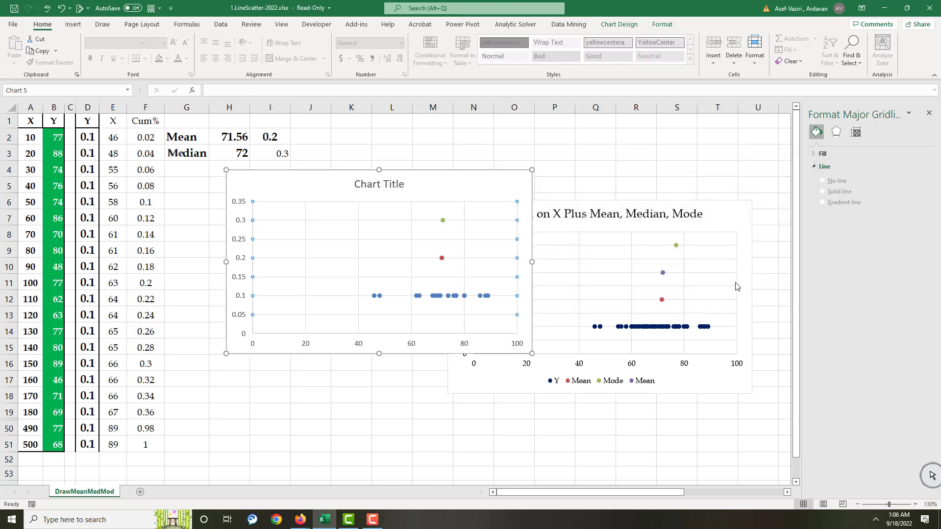
Delete the untitled scatter chart and reposition the chart "5. Data on X Plus Mean, Median, Mode" around columns M to T
click(676, 155)
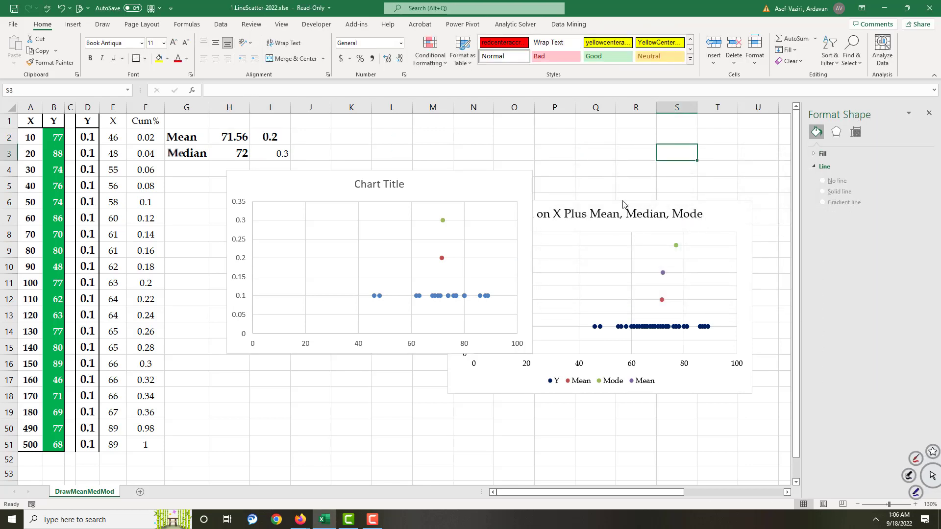
drag(623, 204, 420, 231)
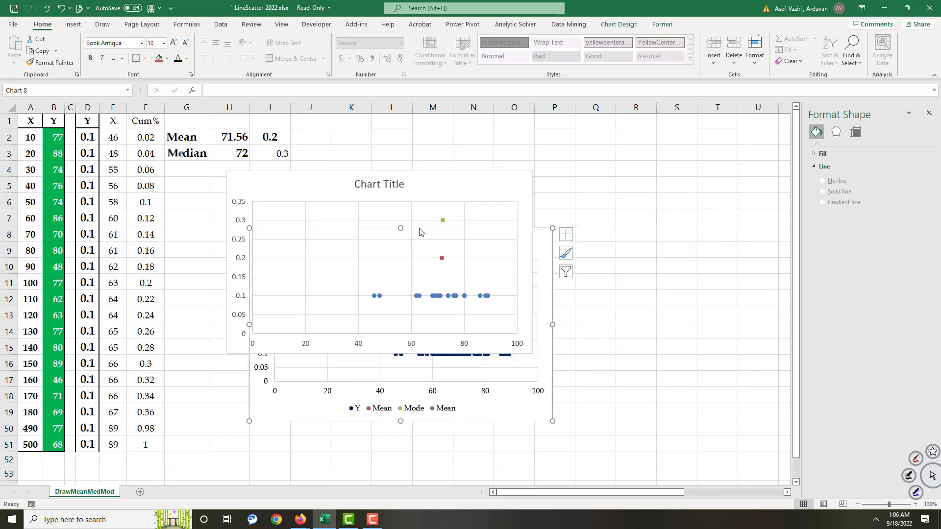
click(433, 170)
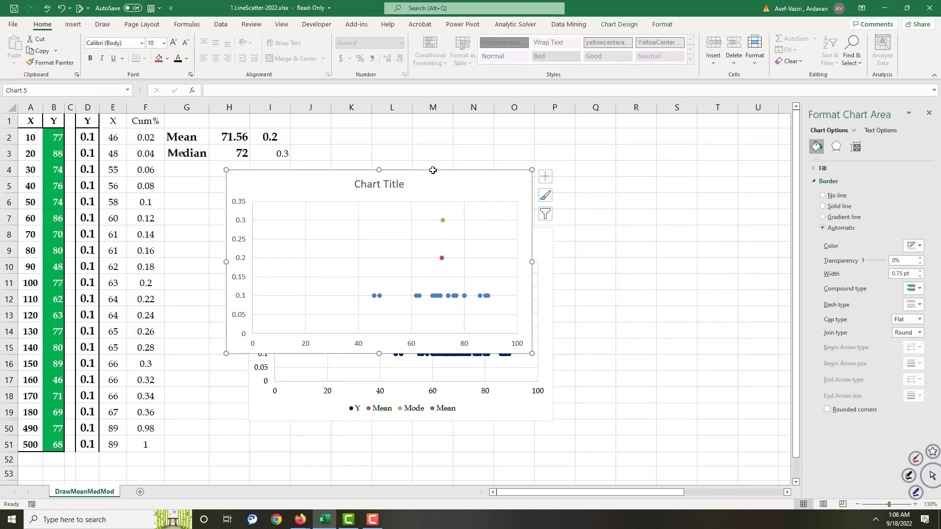
key(Delete)
click(425, 210)
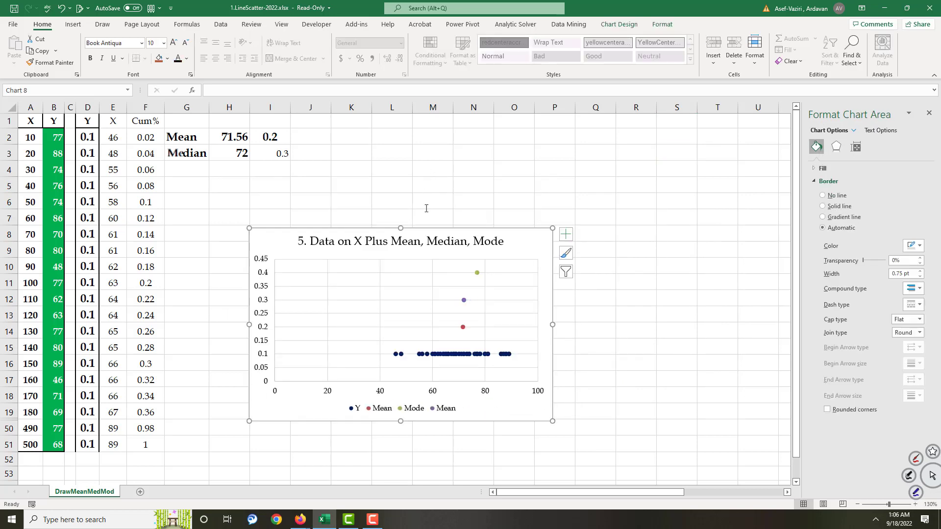
drag(430, 224, 621, 225)
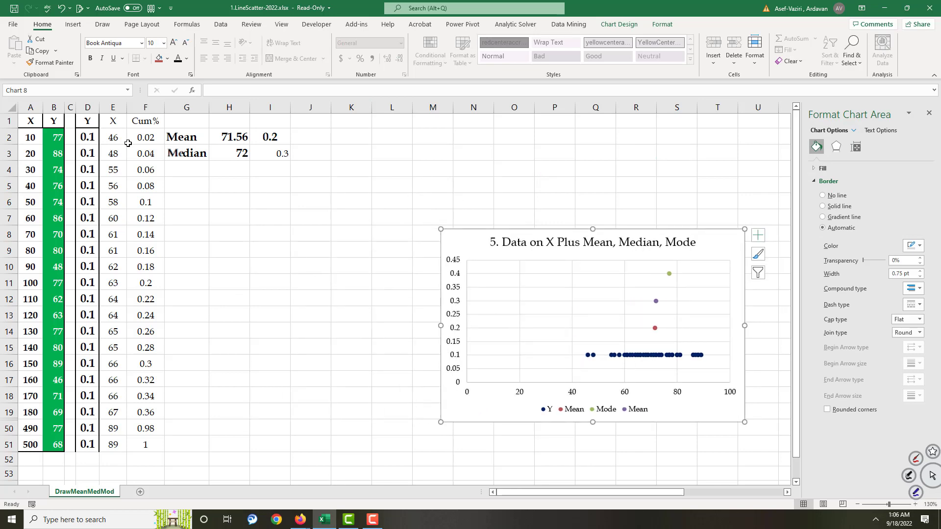
Begin a new SMALL formula in E2 with the absolute range $B$2:$B$51 as its array
click(111, 139)
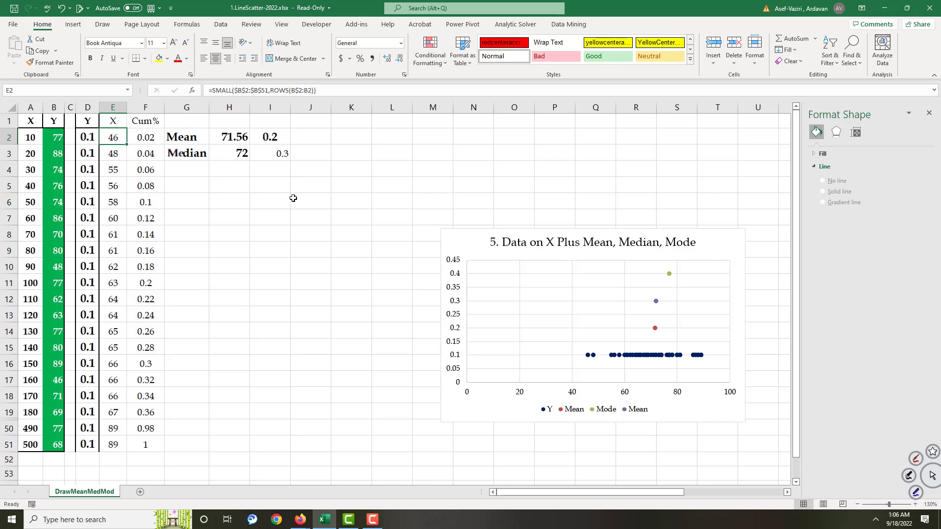
text(=s)
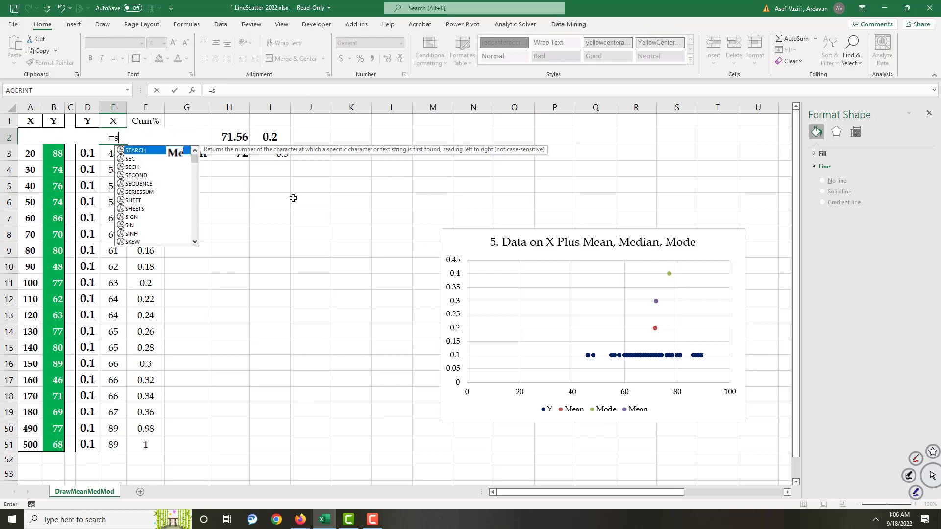
text(mall()
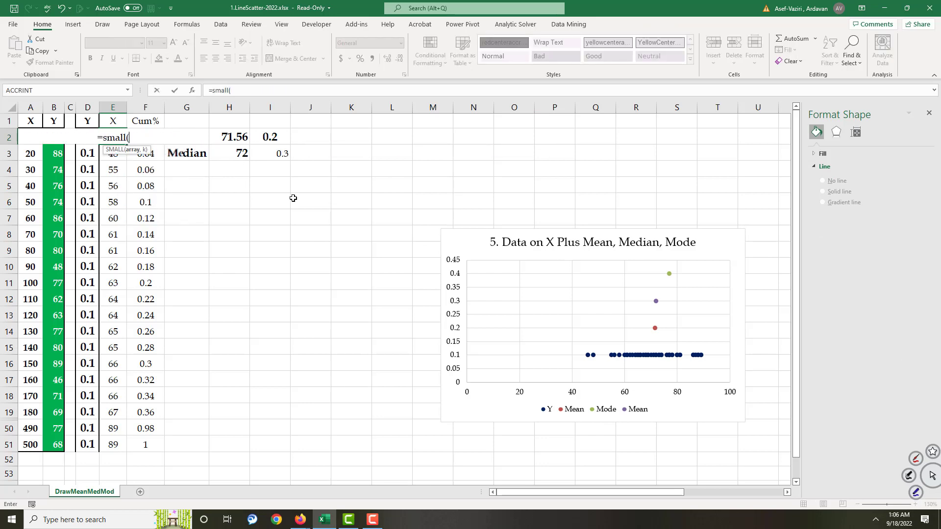
drag(54, 447, 52, 141)
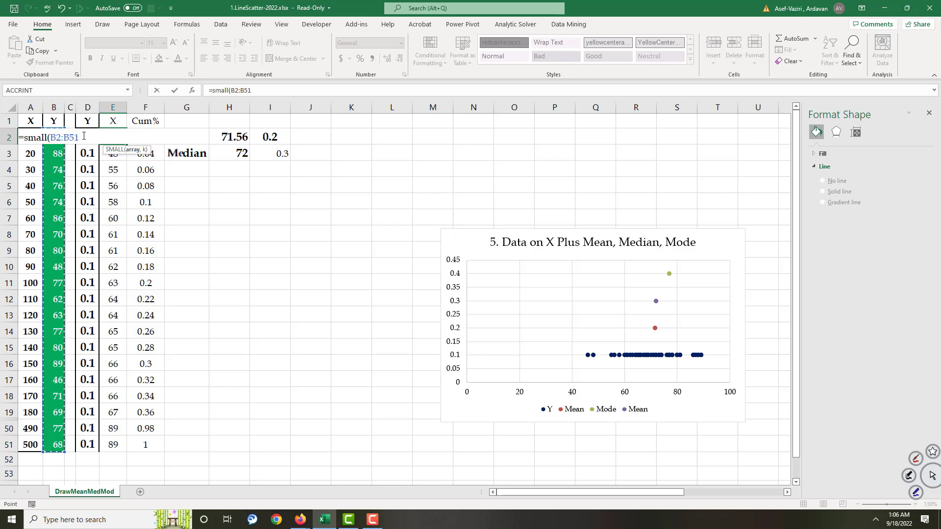
drag(80, 137, 54, 127)
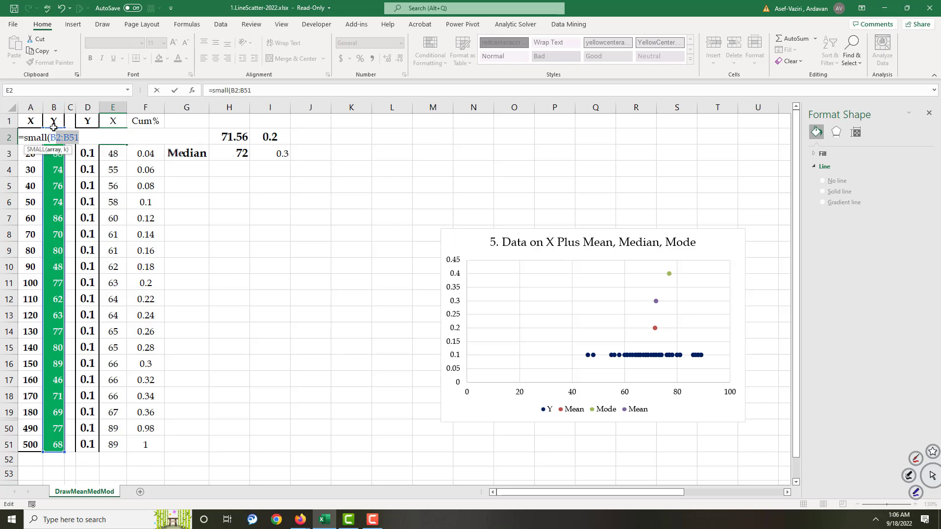
key(F4)
click(112, 140)
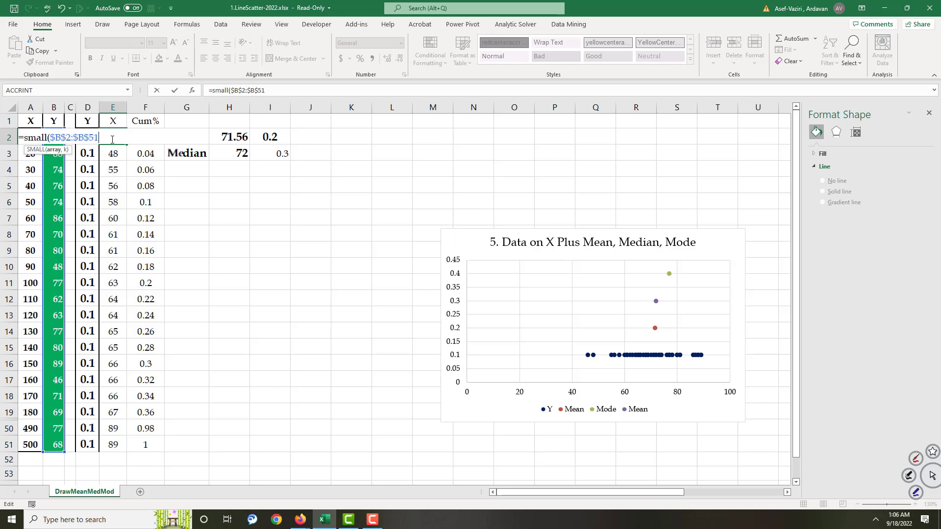
Complete the E2 formula with ROWS(B$2:B2) as the rank argument and fill it down to E51
text(,r)
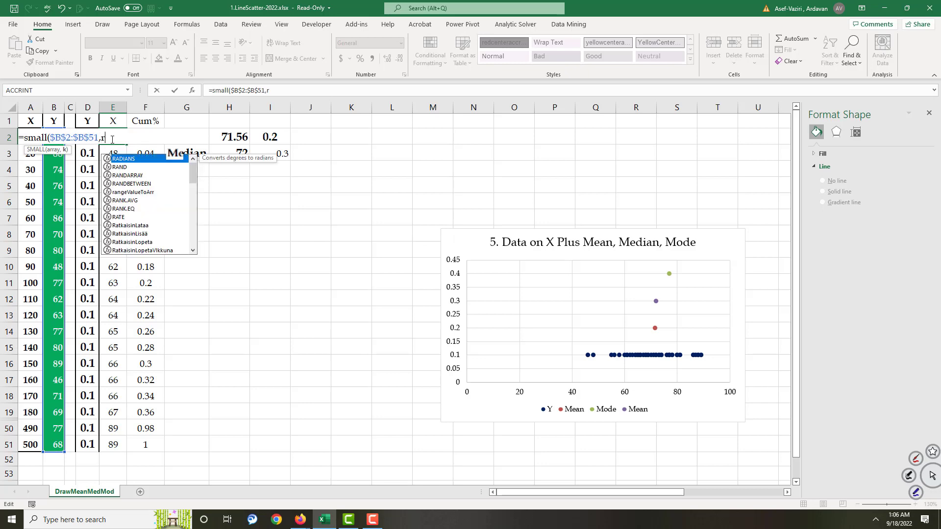
text(ows)
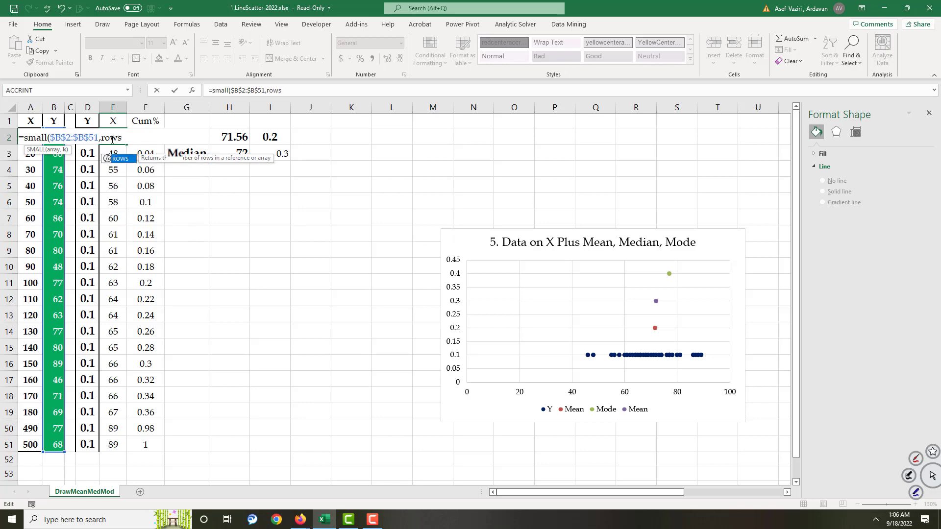
text(()
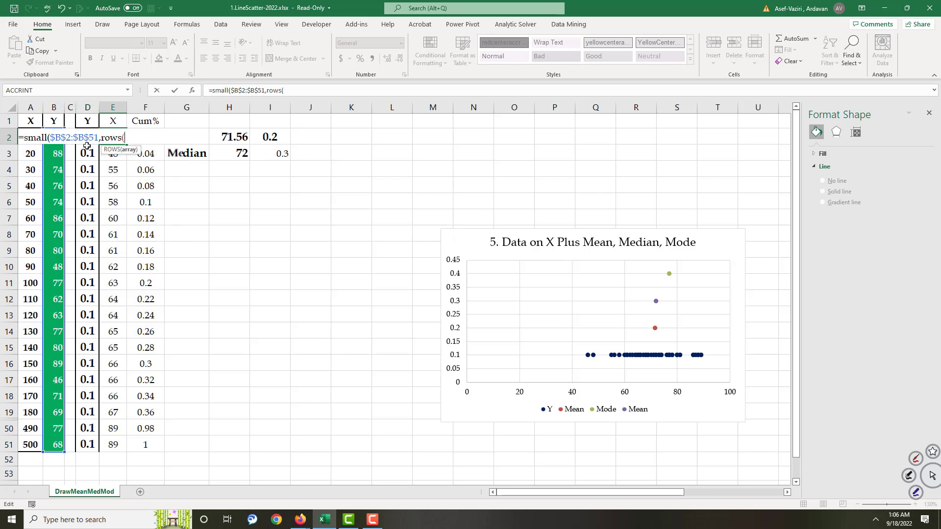
click(58, 154)
key(Up)
key(F8)
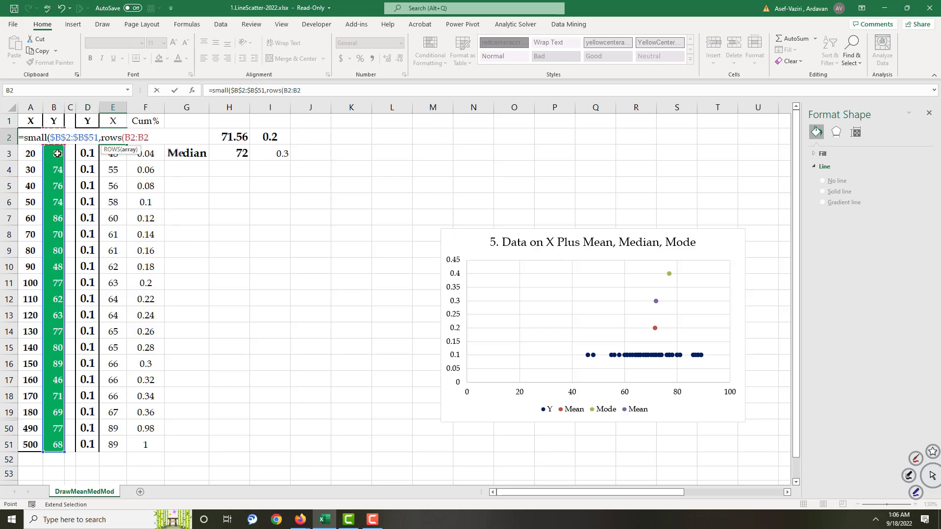
click(130, 137)
text($2:B3)
text()))
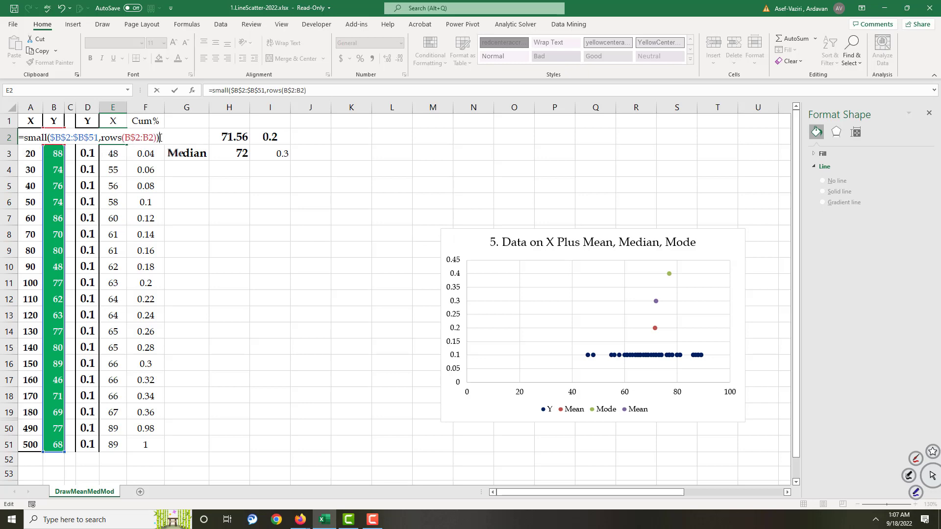
key(Return)
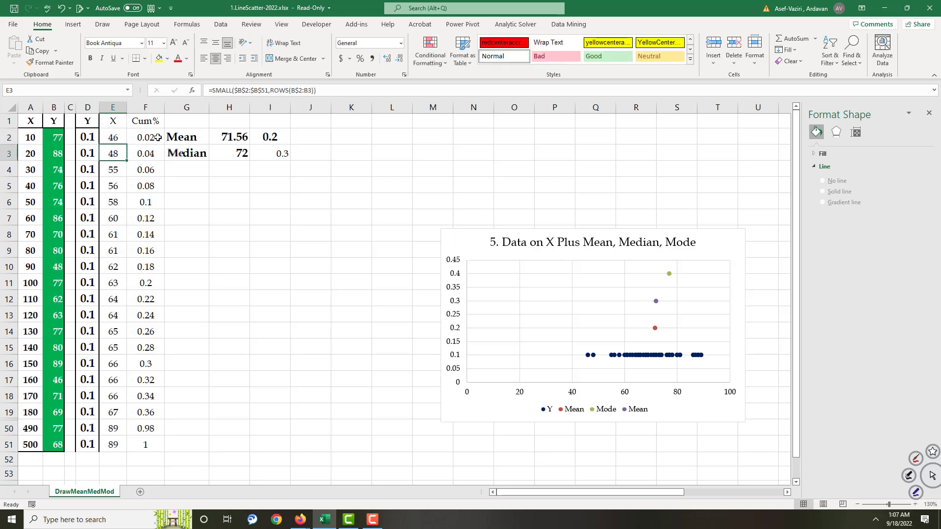
click(113, 136)
drag(126, 145, 147, 449)
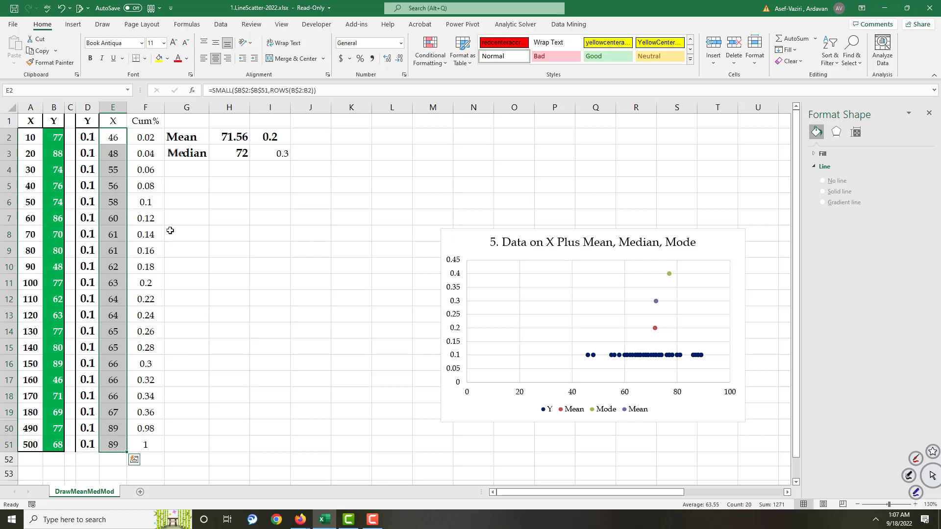
Begin a new cumulative percentage formula in F2 with ROWS(E$2:E2) as the numerator, followed by the division operator
click(147, 140)
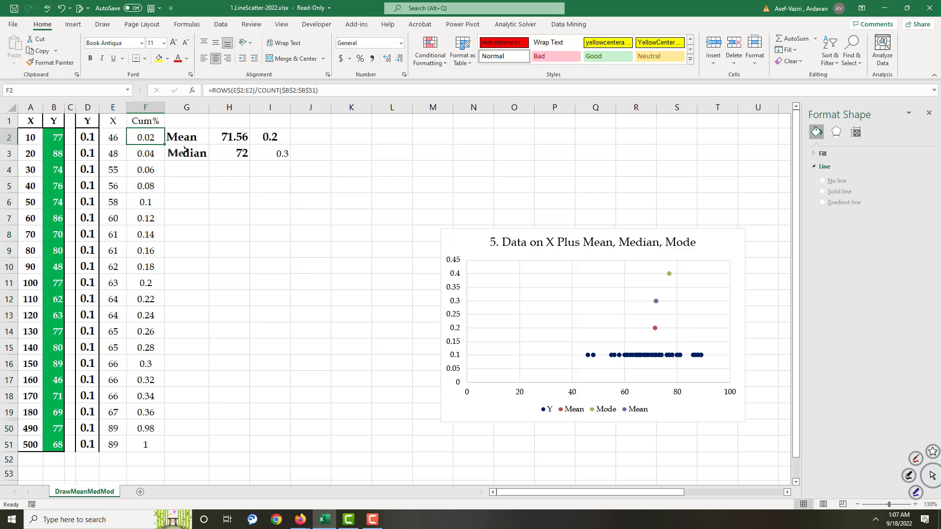
text(=)
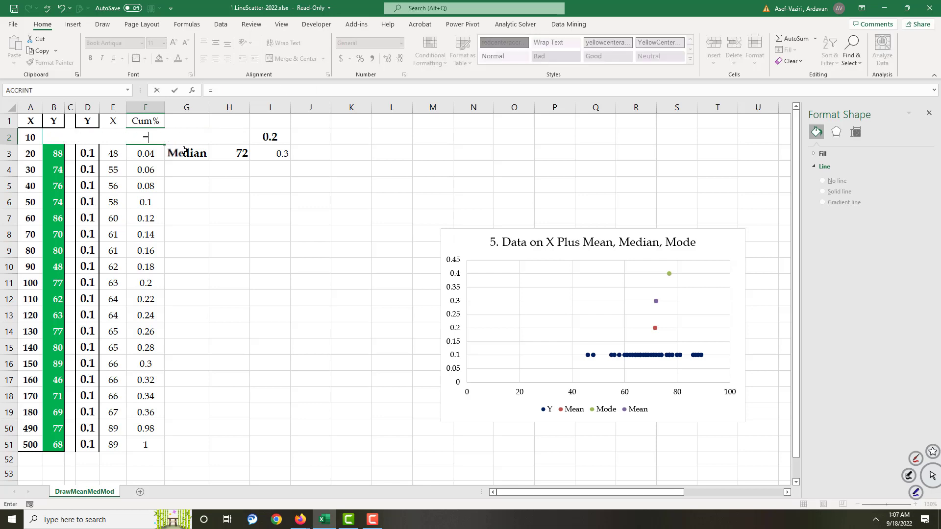
text(rows)
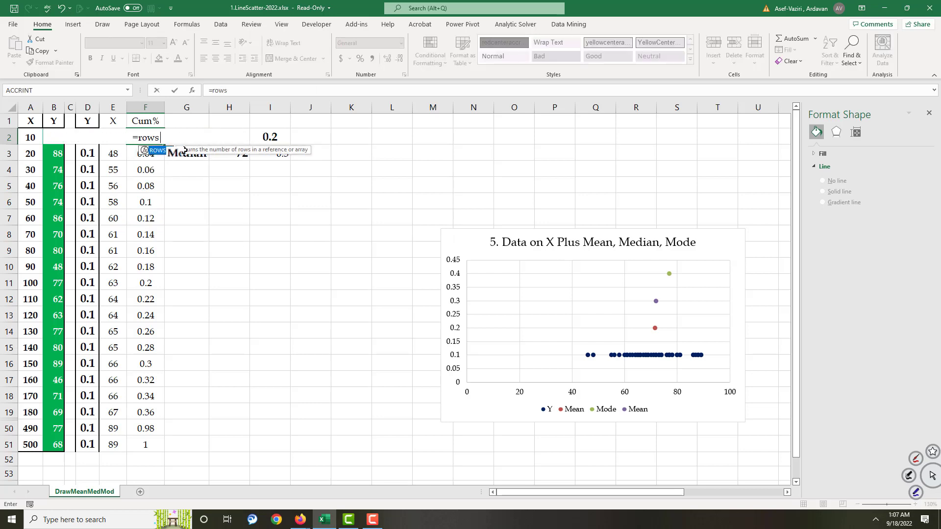
text(()
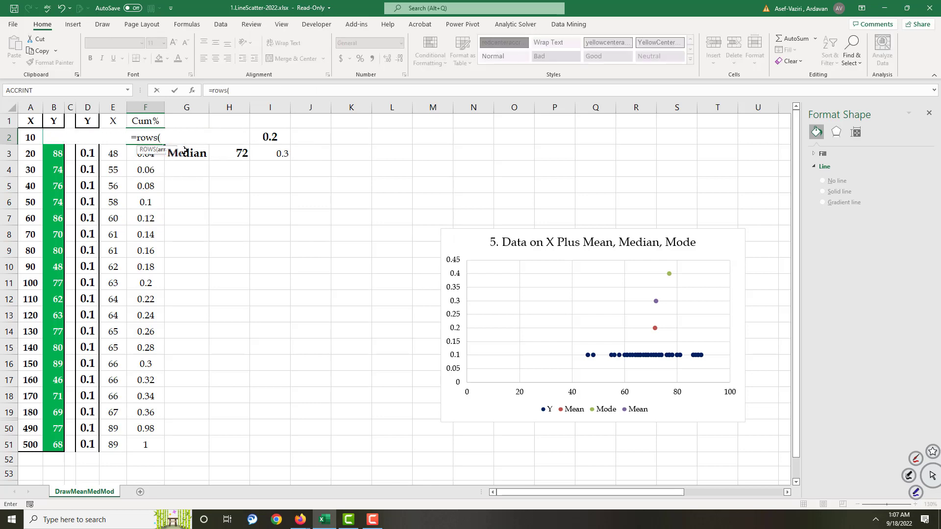
click(118, 153)
key(Up)
key(F8)
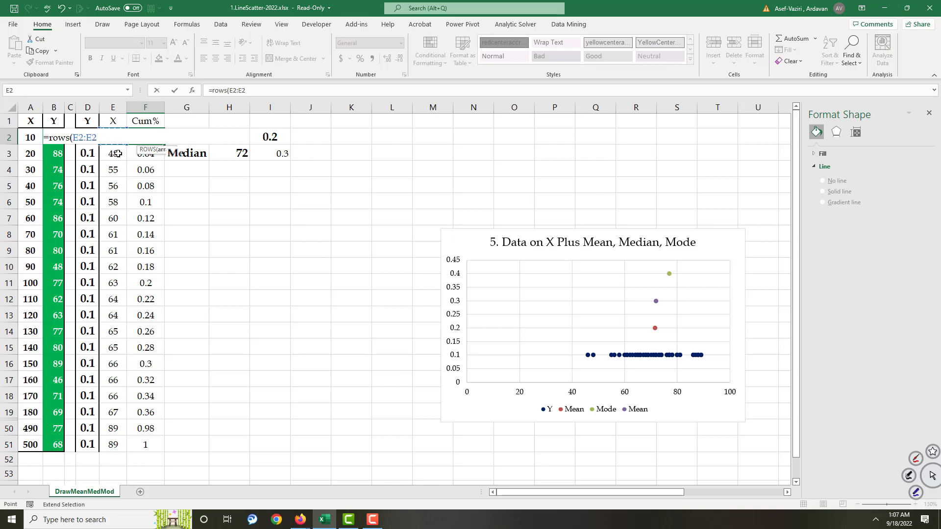
click(234, 91)
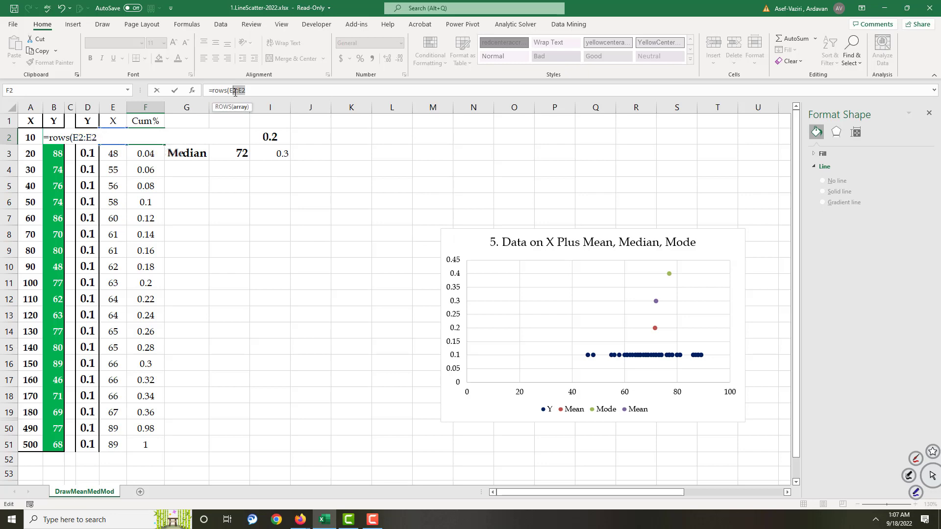
text($2:E2)/)
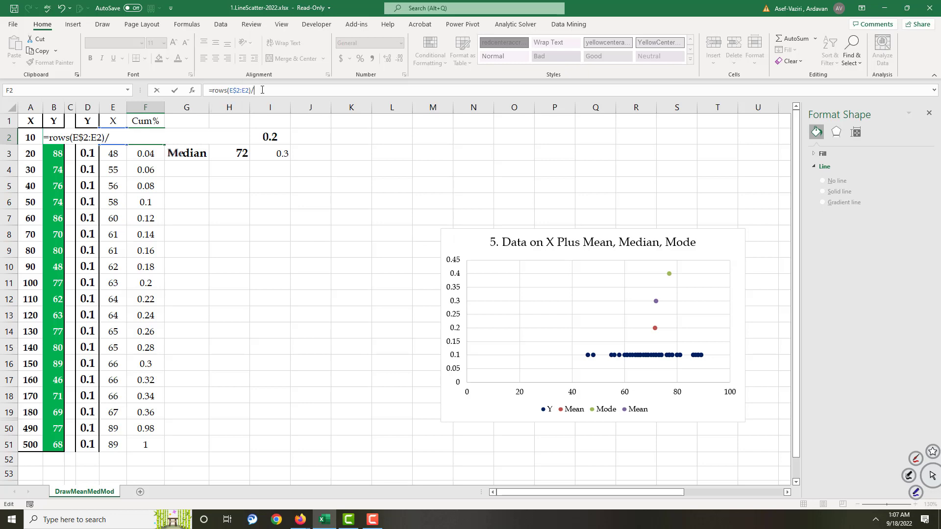
Complete the F2 formula with COUNT($B$2:$B$51) as the divisor and fill it down to F51
text(count)
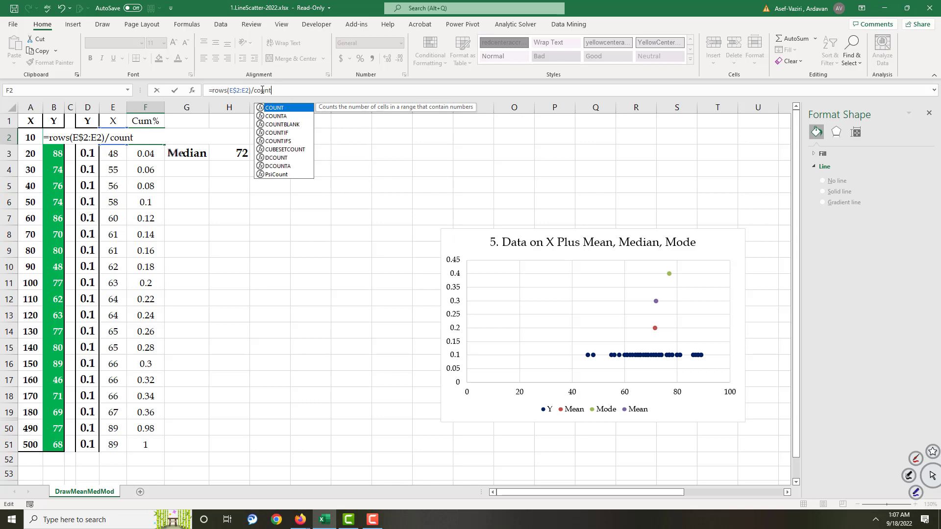
text(()
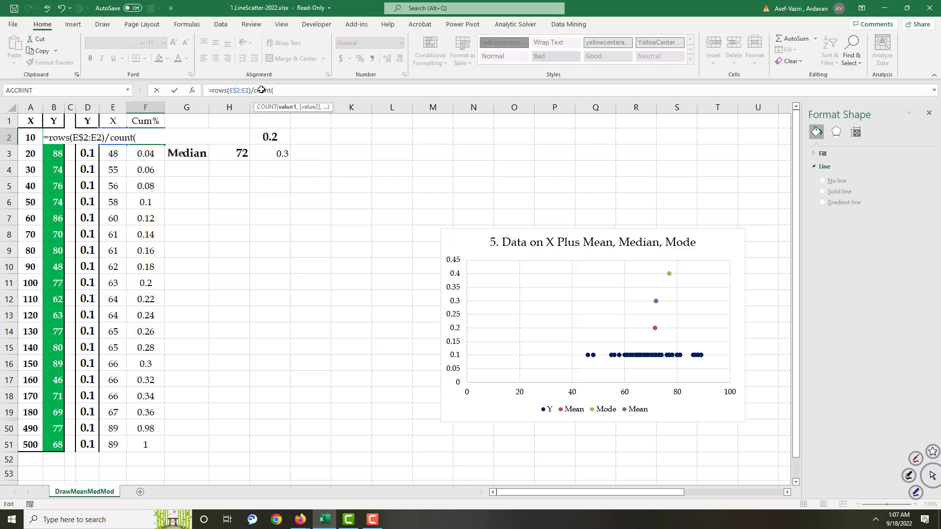
drag(58, 449, 54, 138)
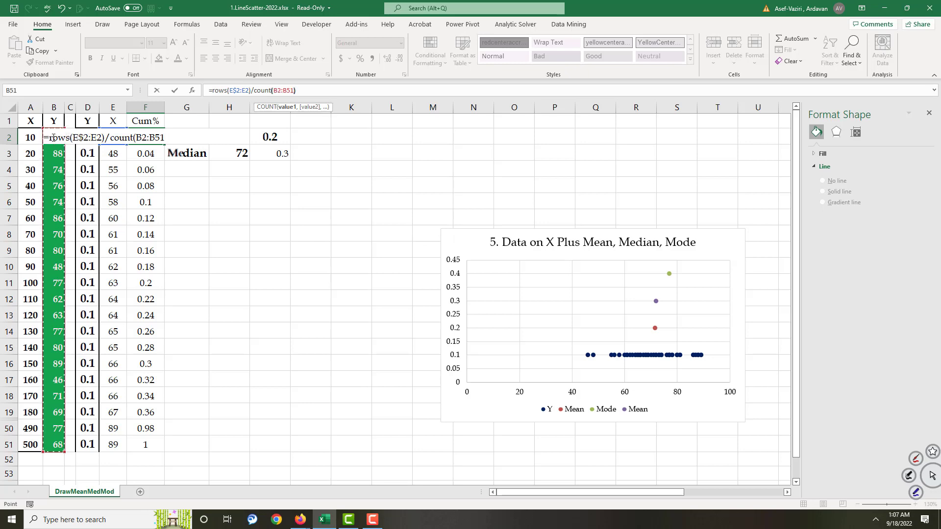
text())
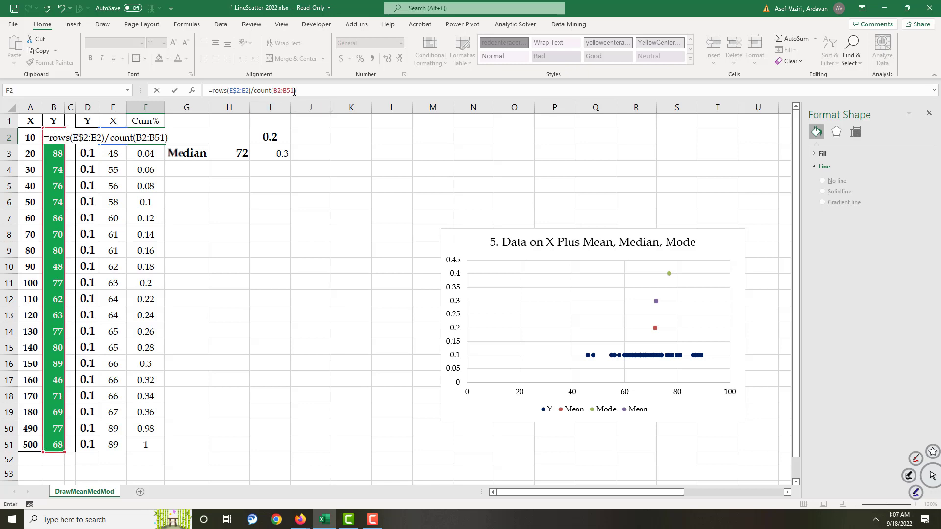
drag(294, 91, 276, 92)
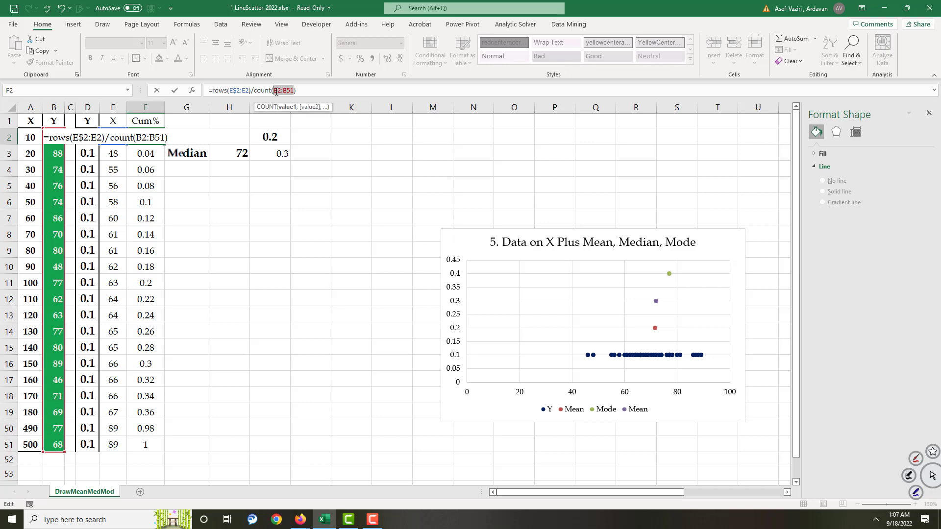
key(F4)
key(Return)
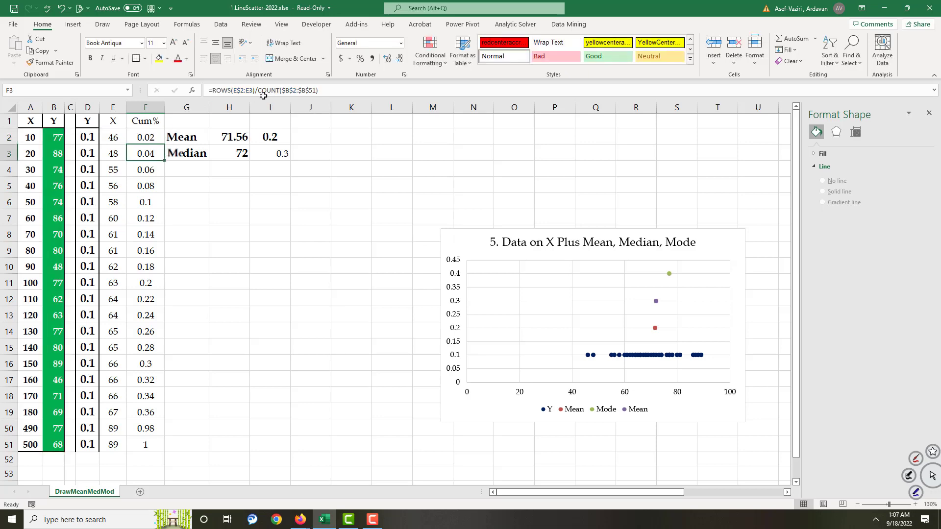
click(132, 139)
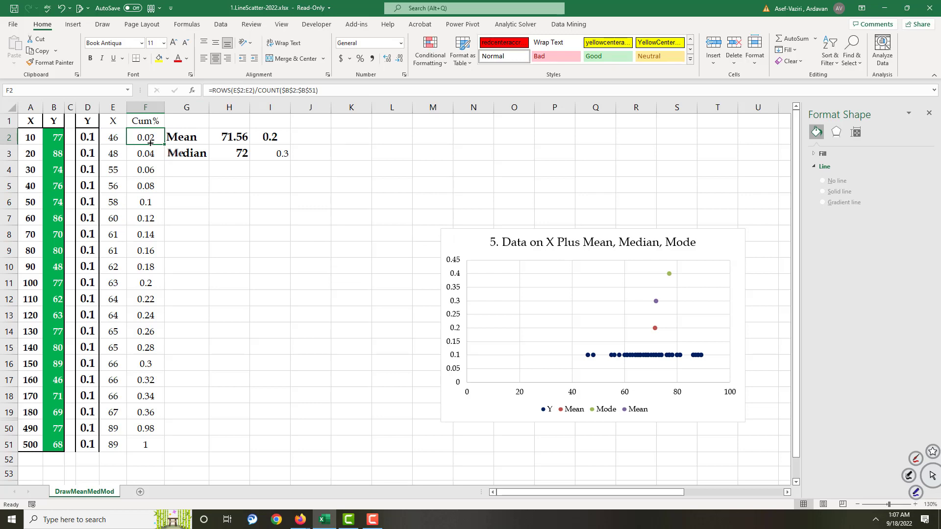
drag(166, 146, 146, 445)
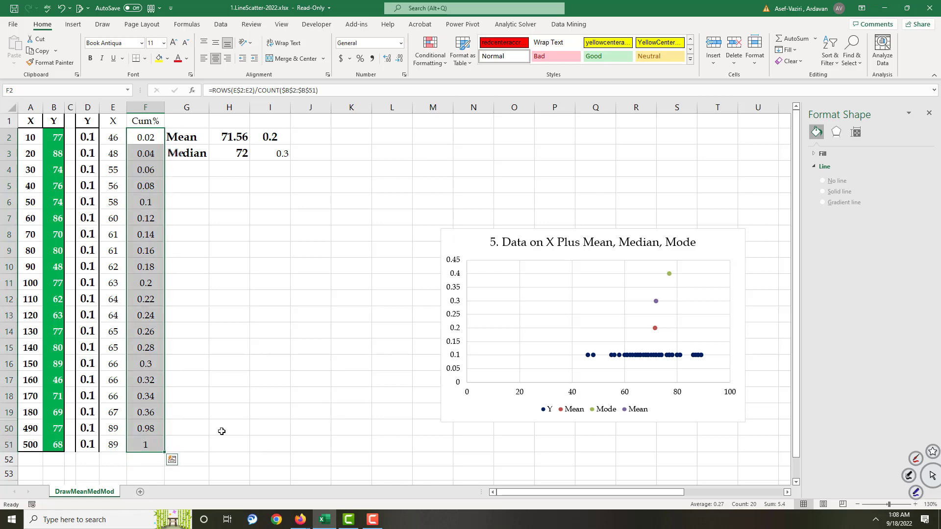
click(222, 432)
Insert a scatter chart with straight lines and markers from E1:F51 and place it beside the data, below the mean and median
click(111, 111)
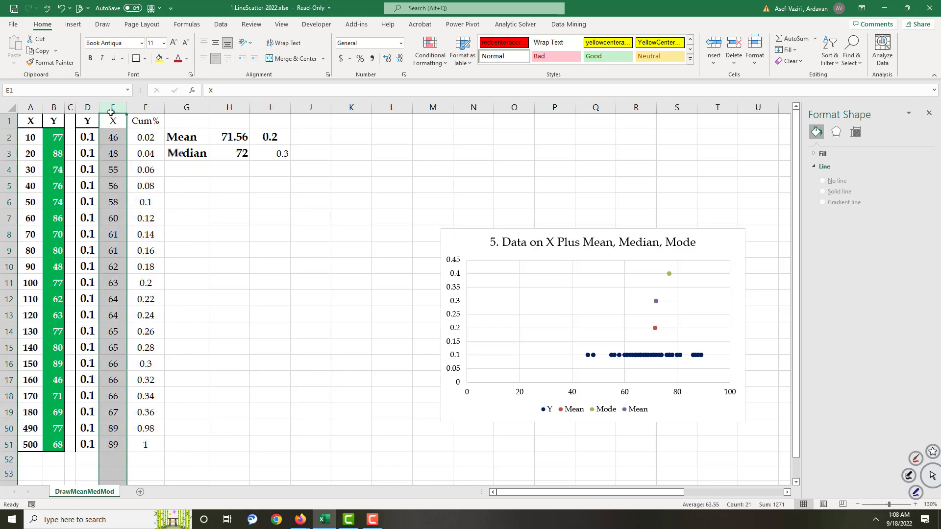
drag(111, 113, 147, 445)
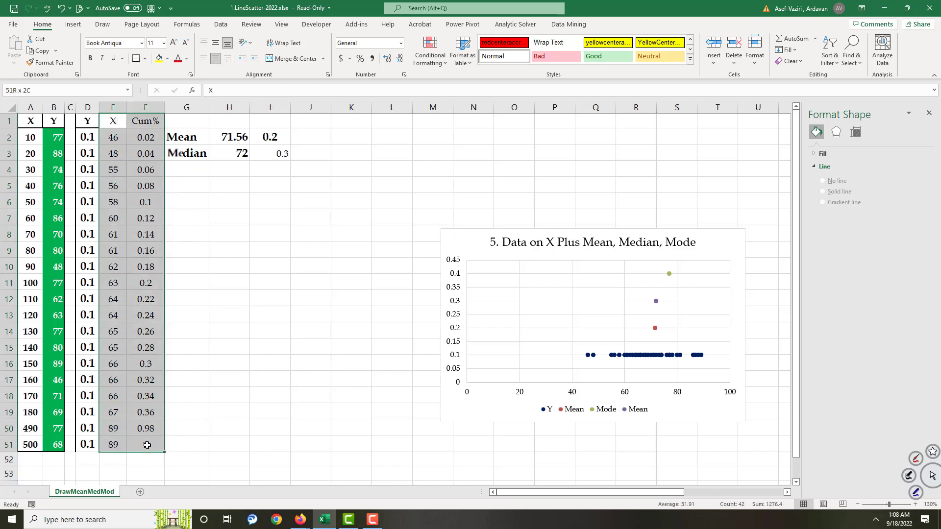
click(254, 296)
drag(120, 137, 146, 446)
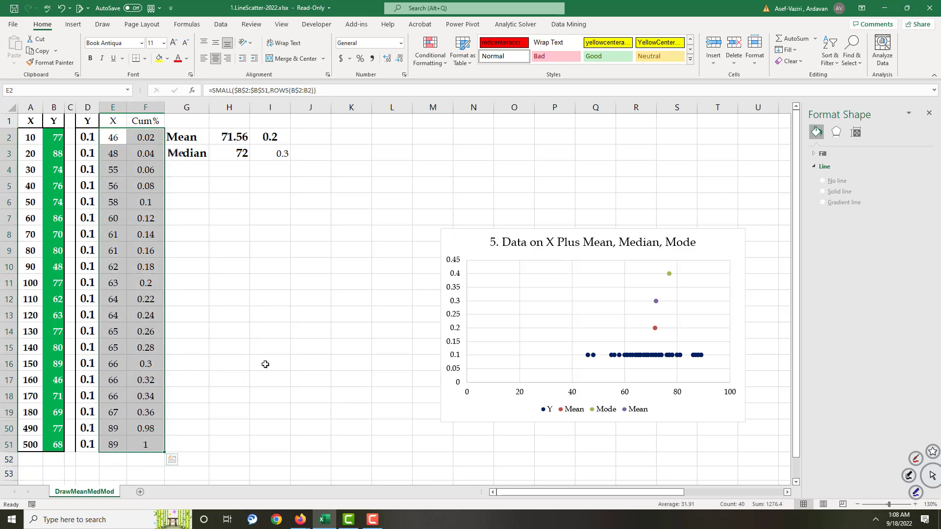
click(265, 364)
drag(112, 121, 148, 447)
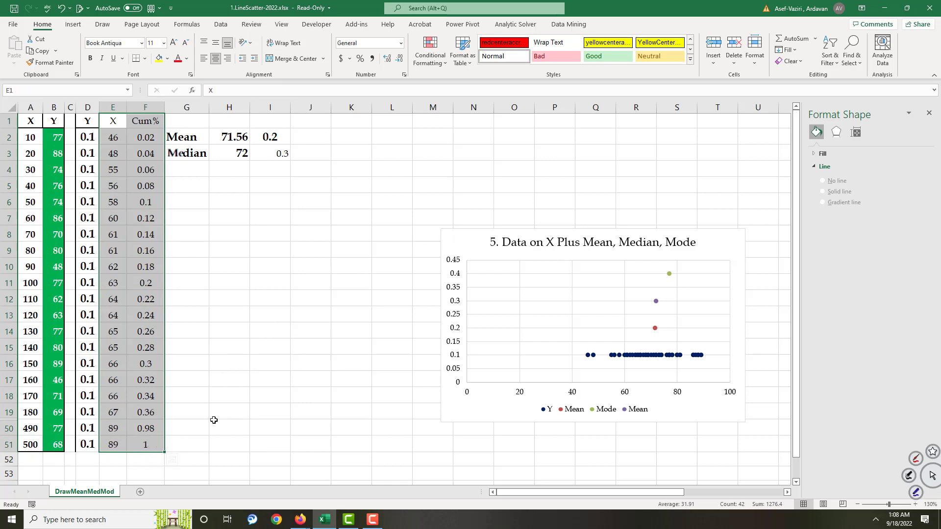
click(72, 24)
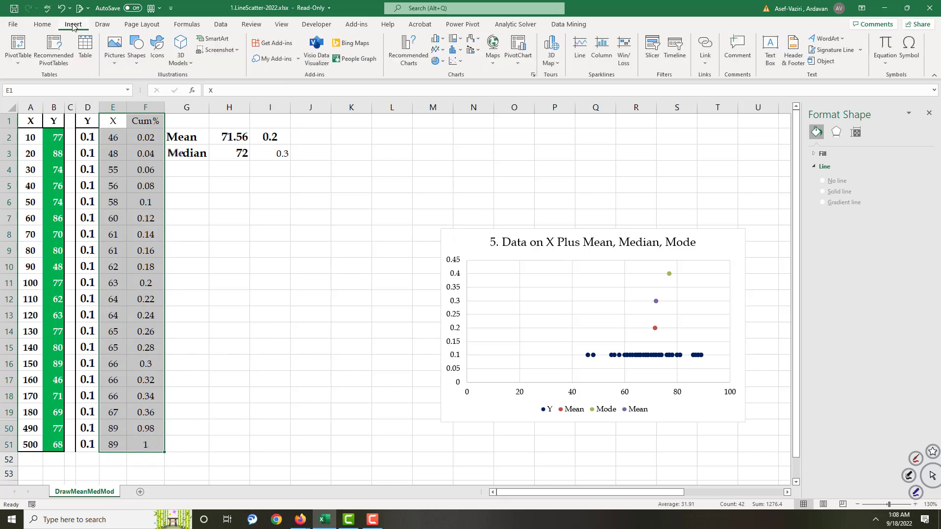
click(455, 60)
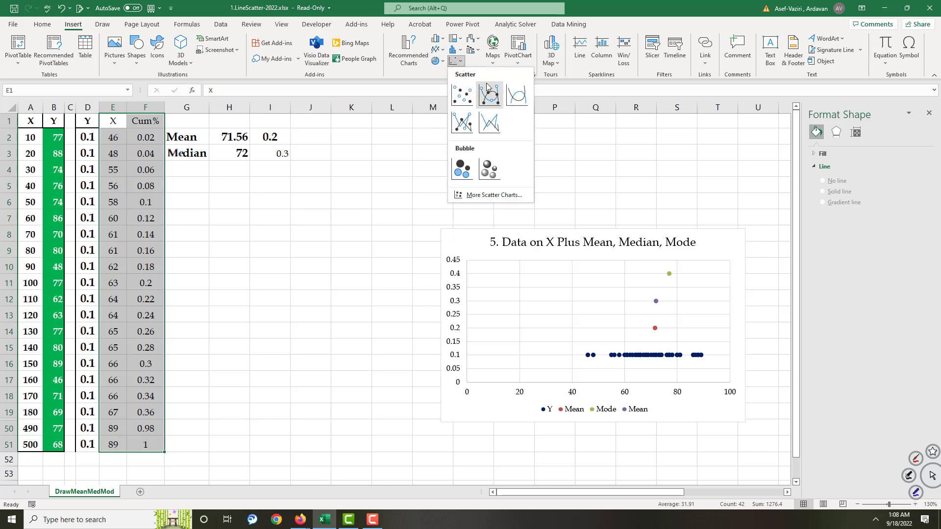
click(464, 121)
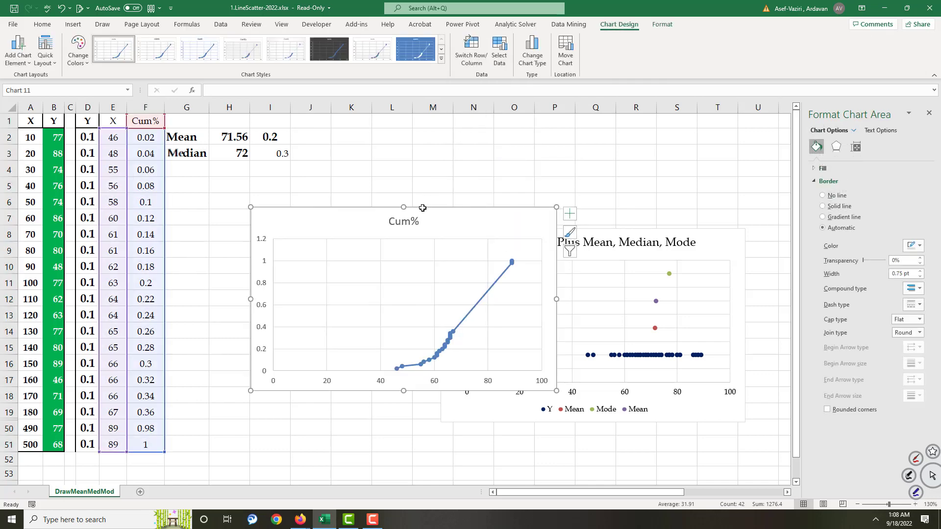
drag(424, 212, 343, 167)
Make the Cum% chart show data in hidden rows and columns and apply the data source settings
right_click(413, 240)
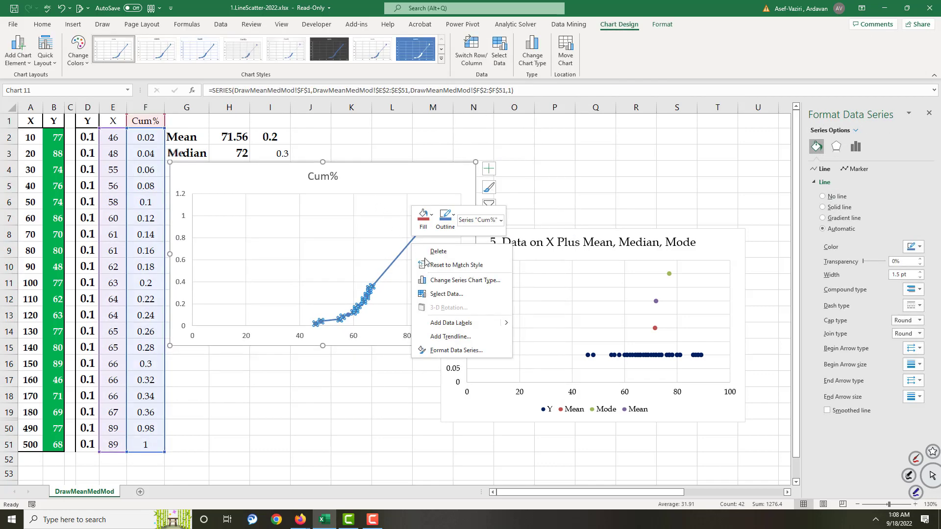
click(455, 295)
click(593, 301)
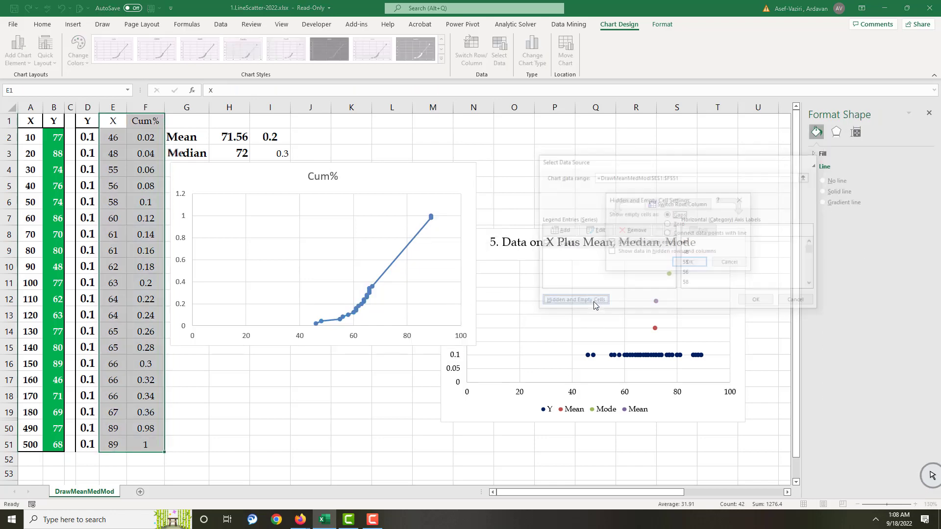
click(611, 252)
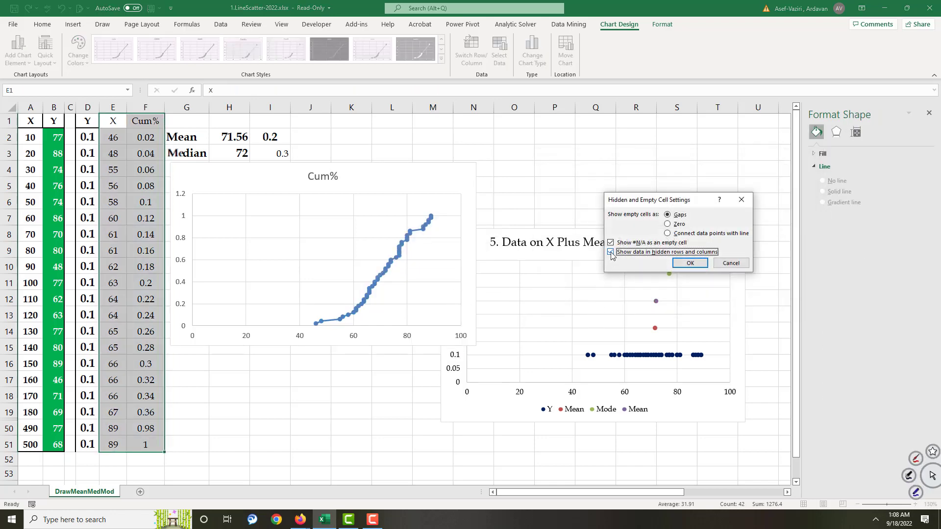
click(691, 263)
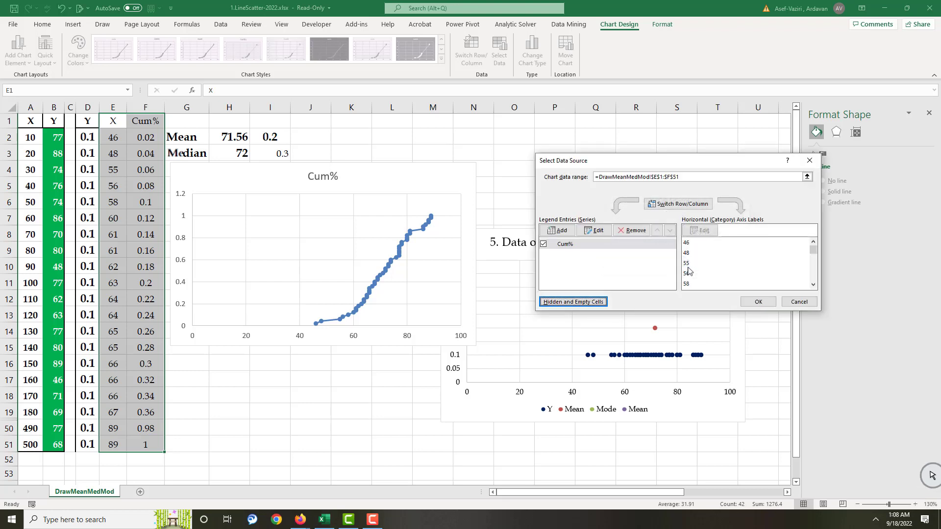
click(758, 302)
click(312, 460)
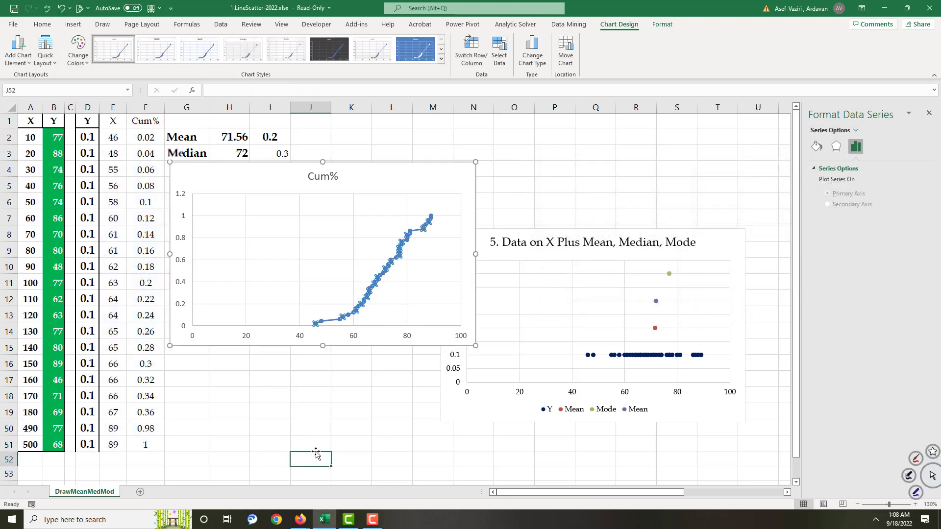
Set the maximum bound of the Cum% chart's vertical axis to 1
click(183, 220)
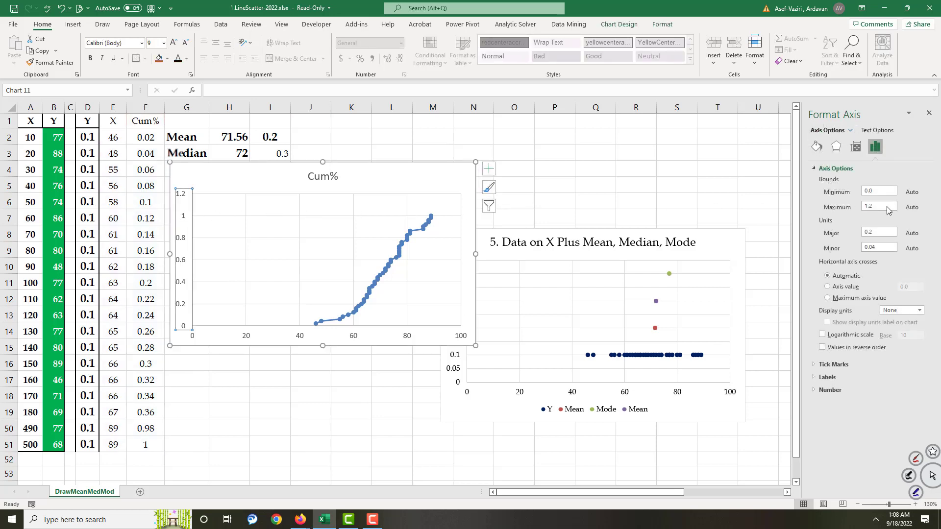
double_click(888, 206)
text(1)
click(272, 425)
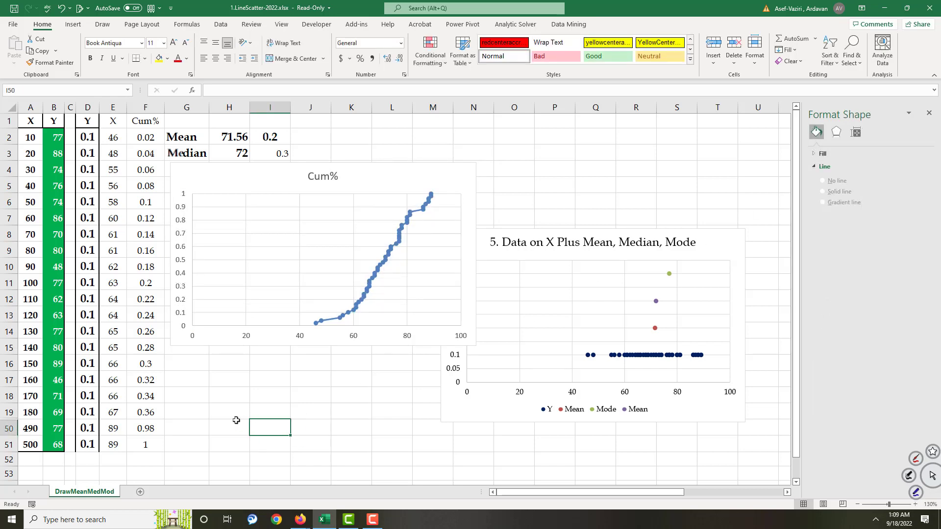
click(139, 411)
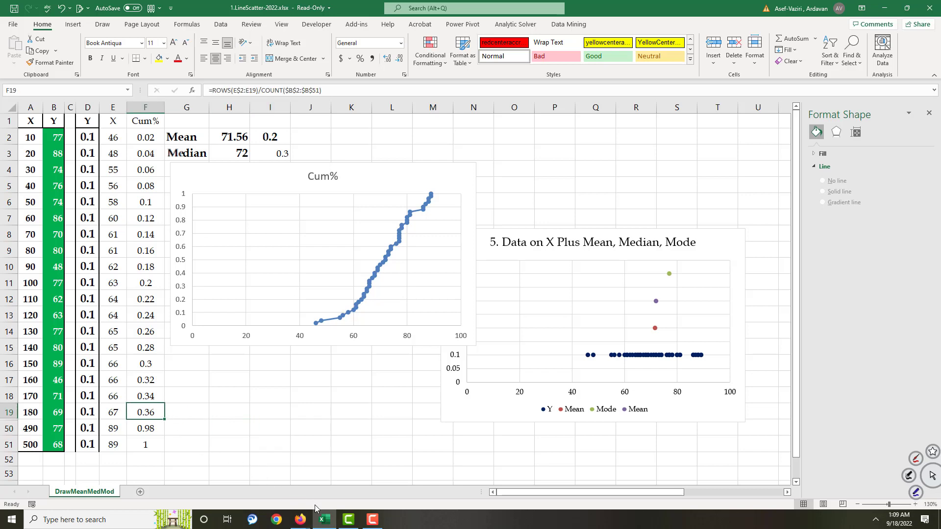
Delete the Cum% chart and move the chart "6. Value vs Persentage" up beside the data, around columns G to N
click(359, 201)
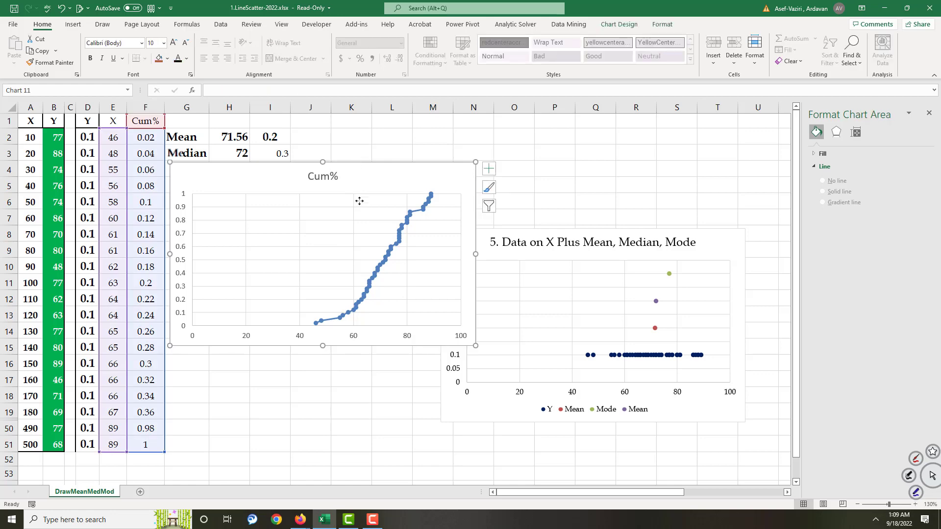
key(Delete)
scroll(235, 273, down, 6)
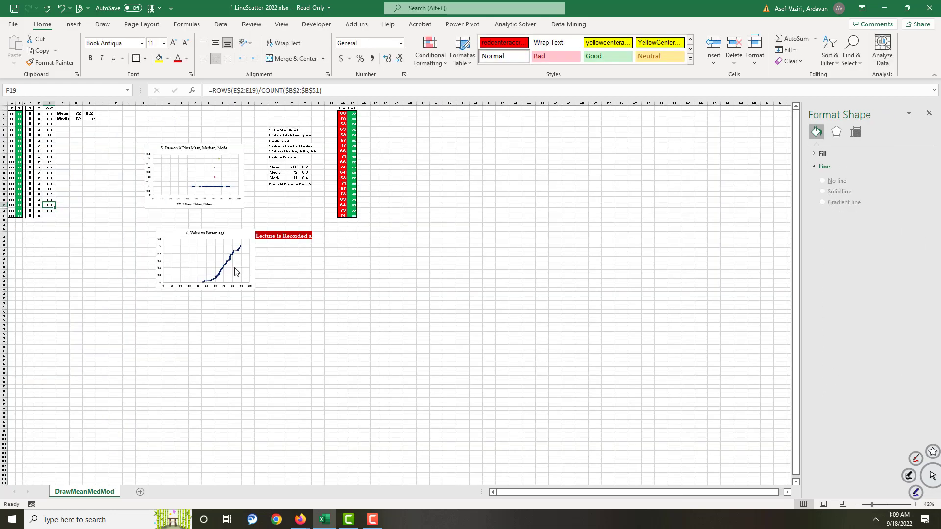
drag(255, 265, 163, 142)
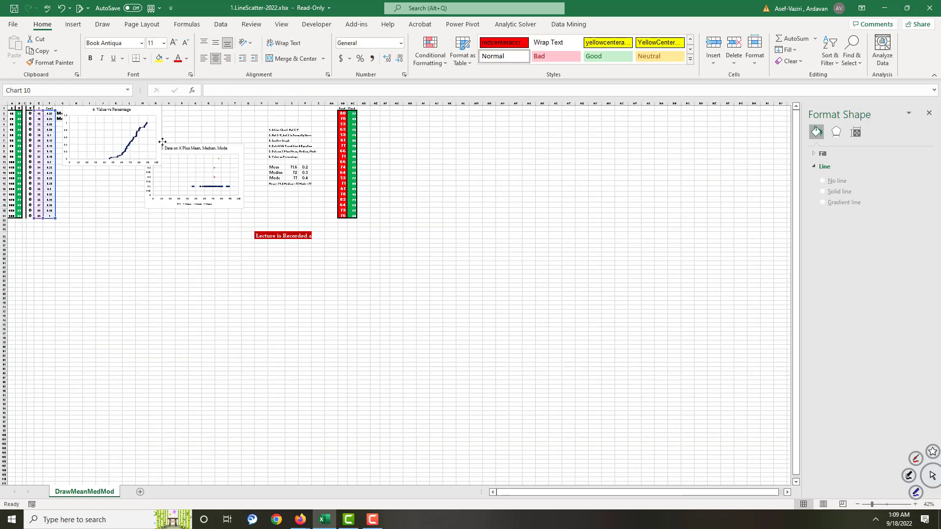
scroll(163, 142, up, 6)
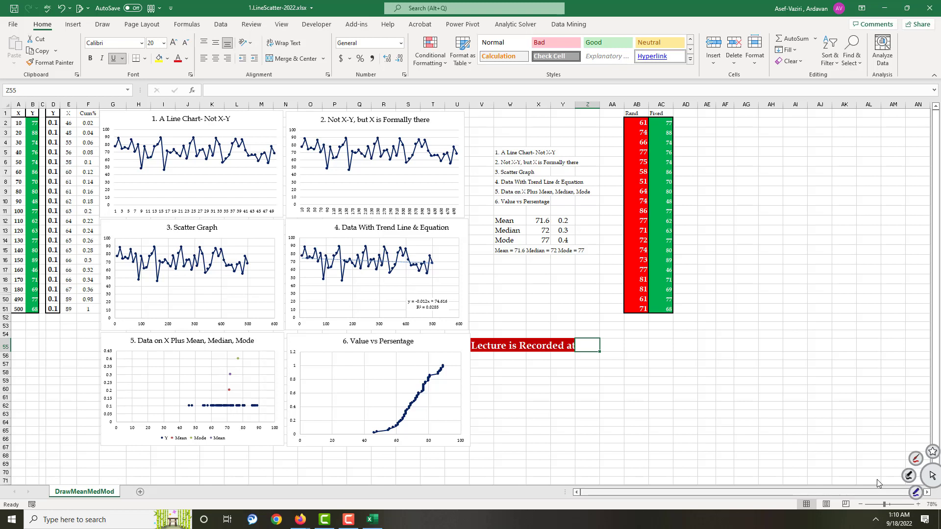
drag(637, 120, 642, 310)
click(745, 279)
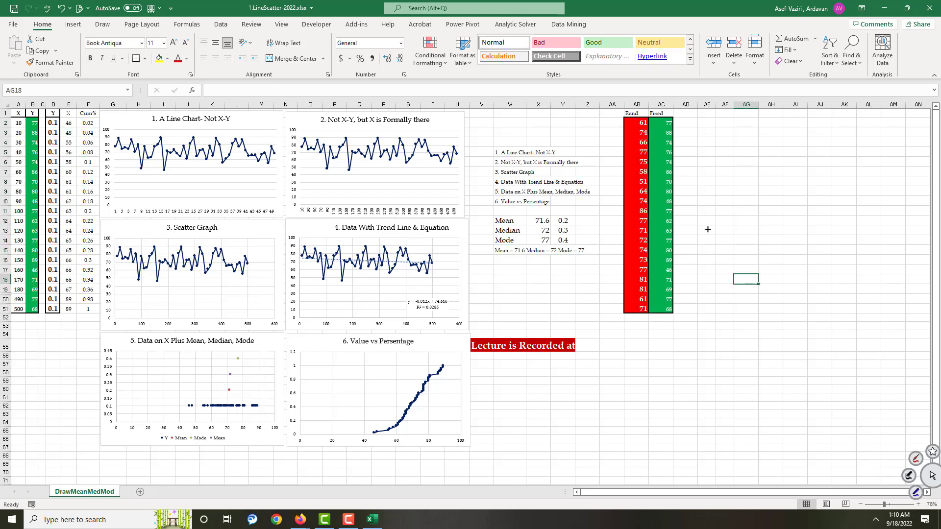
Try to paste a copy of the Rand values from AB2:AB51 into the empty column starting at AG2
click(646, 123)
key(ctrl+shift+Down)
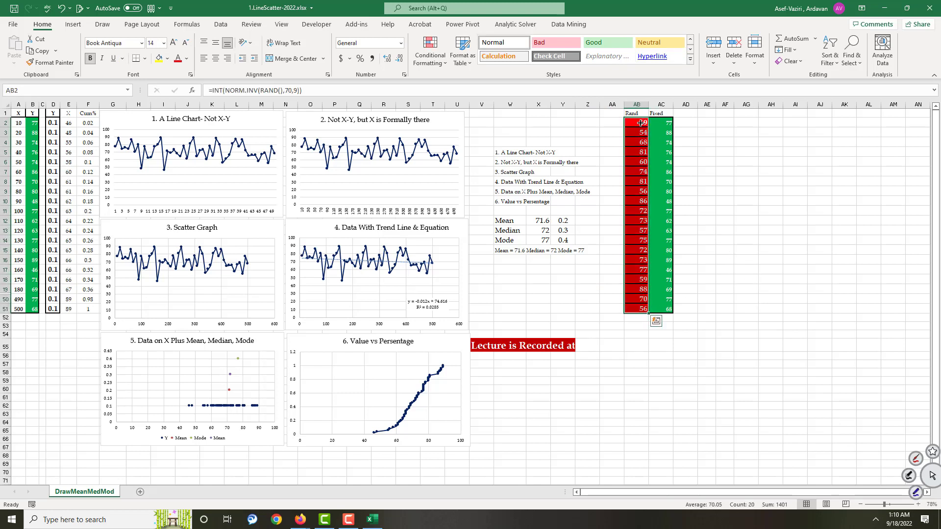
drag(640, 123, 639, 310)
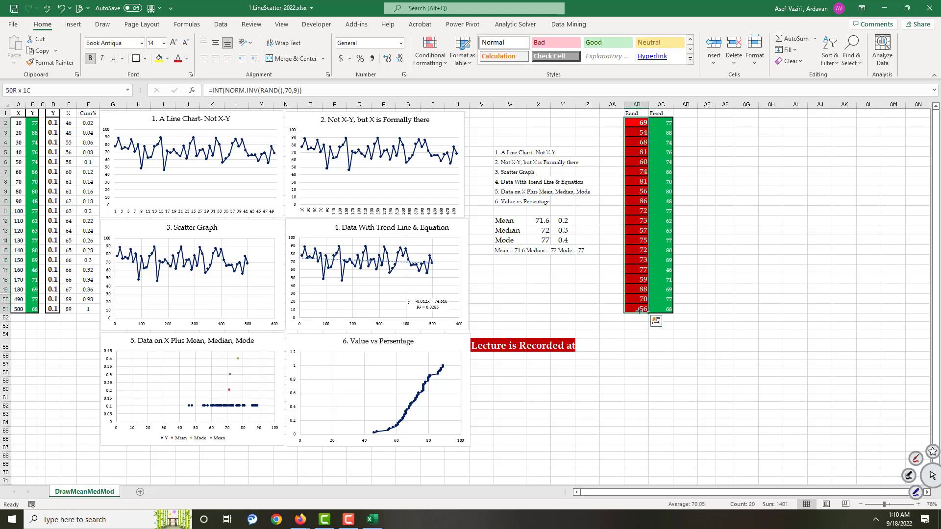
right_click(636, 268)
click(666, 231)
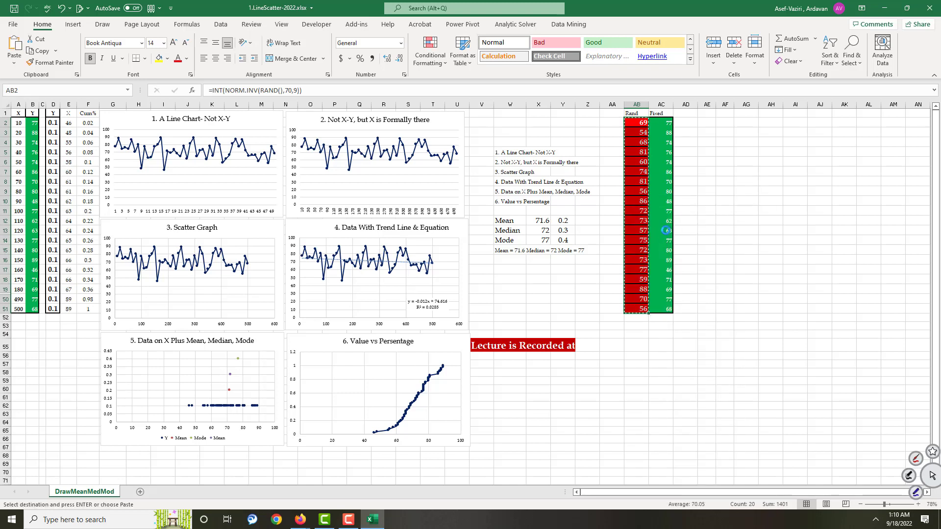
click(740, 120)
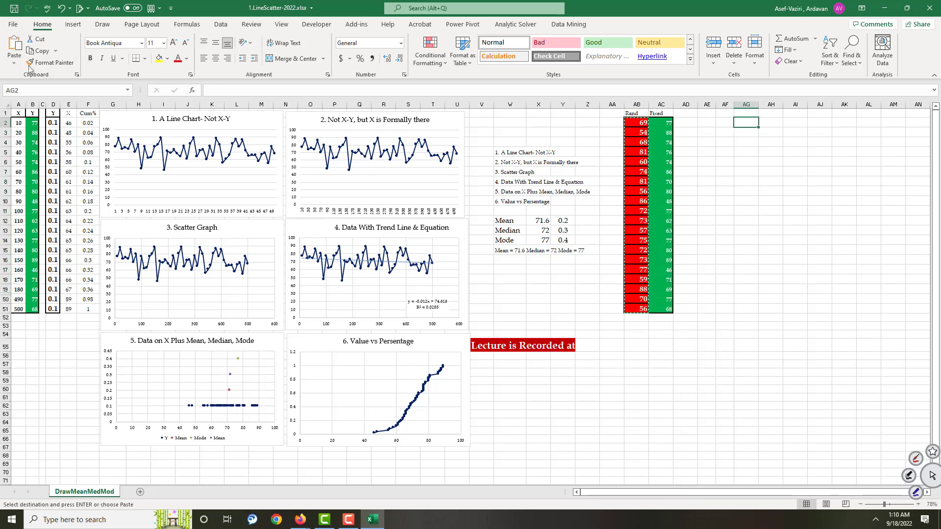
click(15, 63)
click(10, 137)
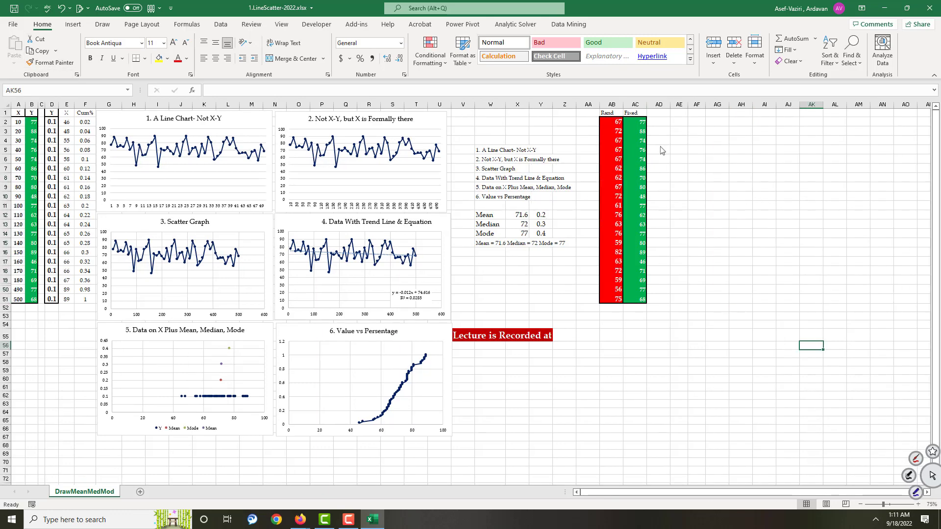
Copy the Rand formulas from AB2:AB51 and paste them over the Y data column starting at B2
click(614, 125)
drag(615, 125, 620, 288)
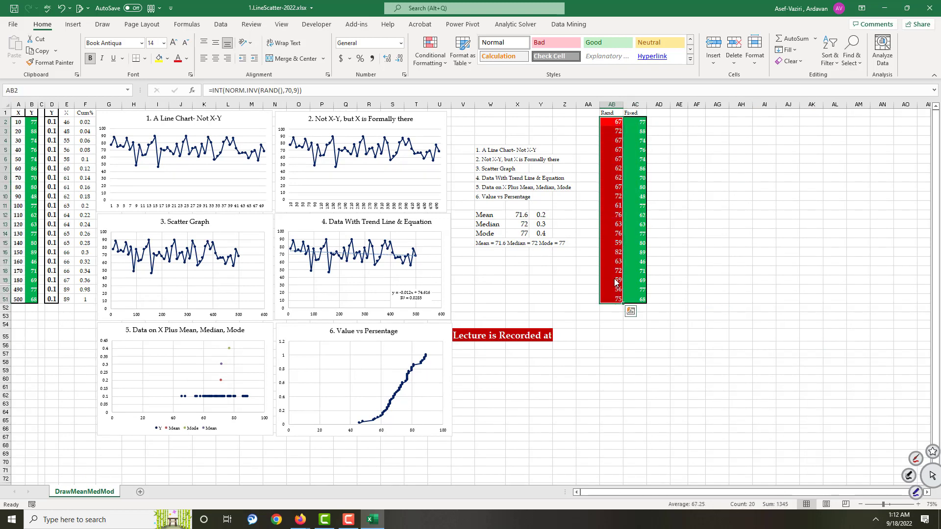
right_click(616, 283)
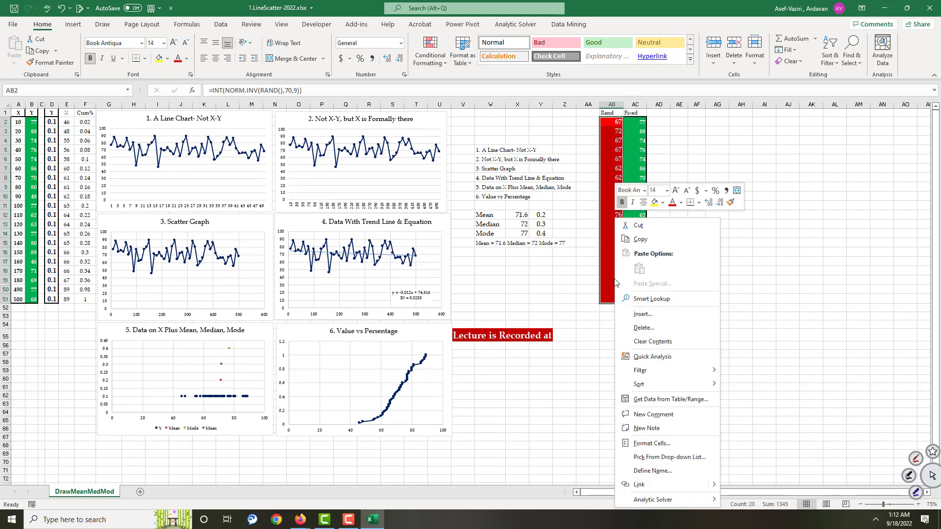
click(636, 240)
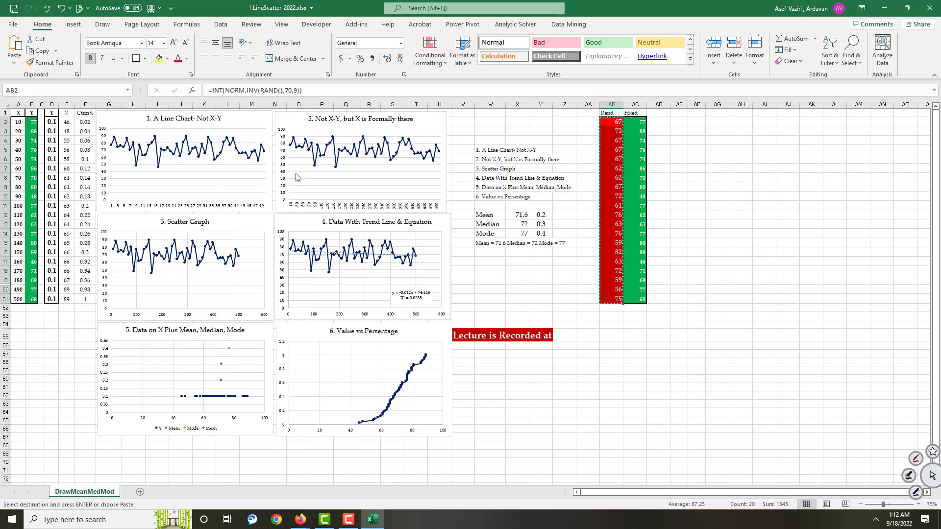
click(34, 123)
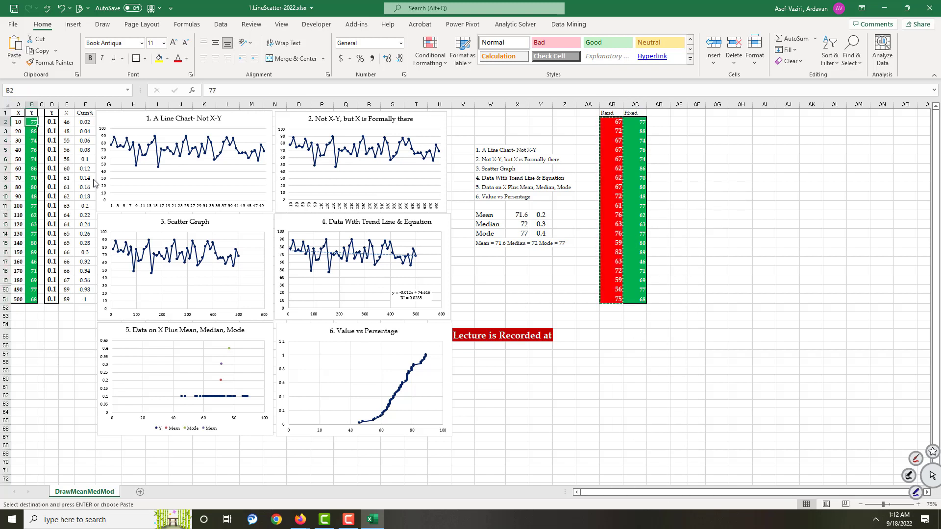
key(ctrl+v)
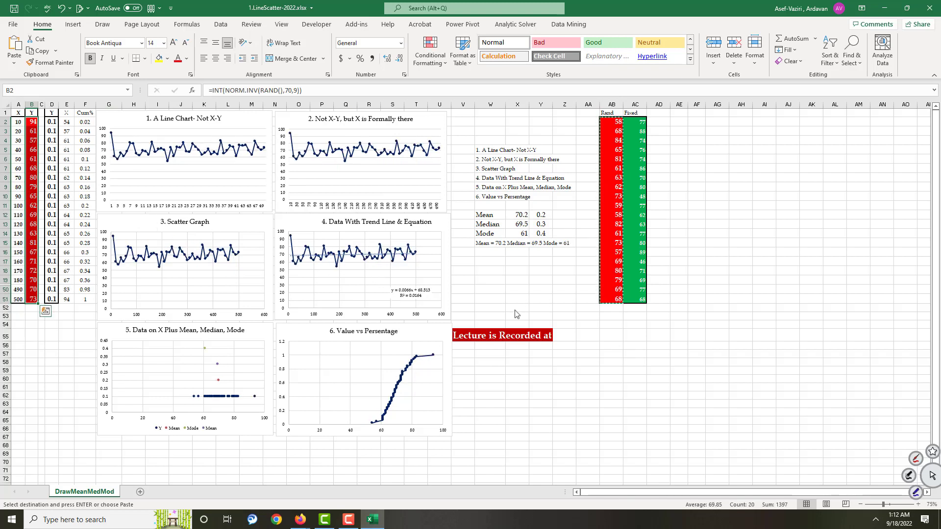
Recalculate the sheet repeatedly to regenerate the random Y values and refresh all six charts and the mean, median and mode
click(628, 340)
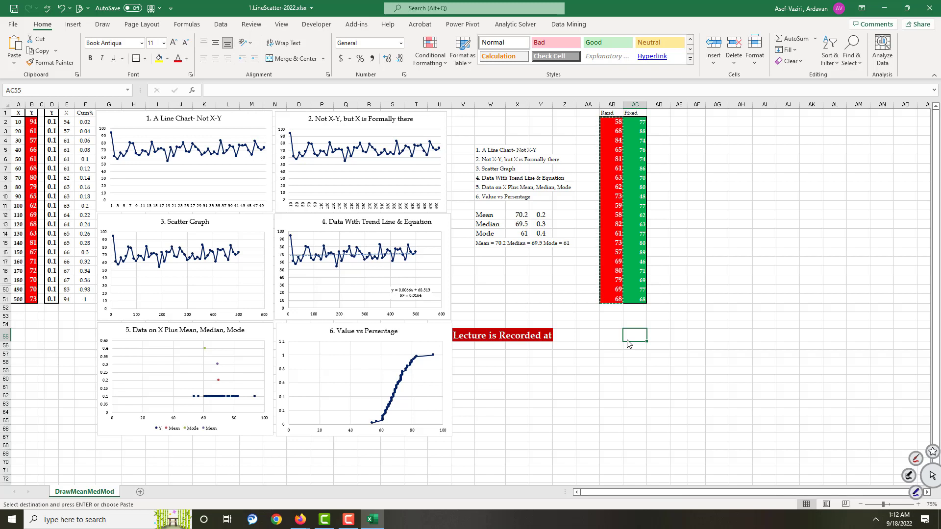
key(F9)
key(F9)
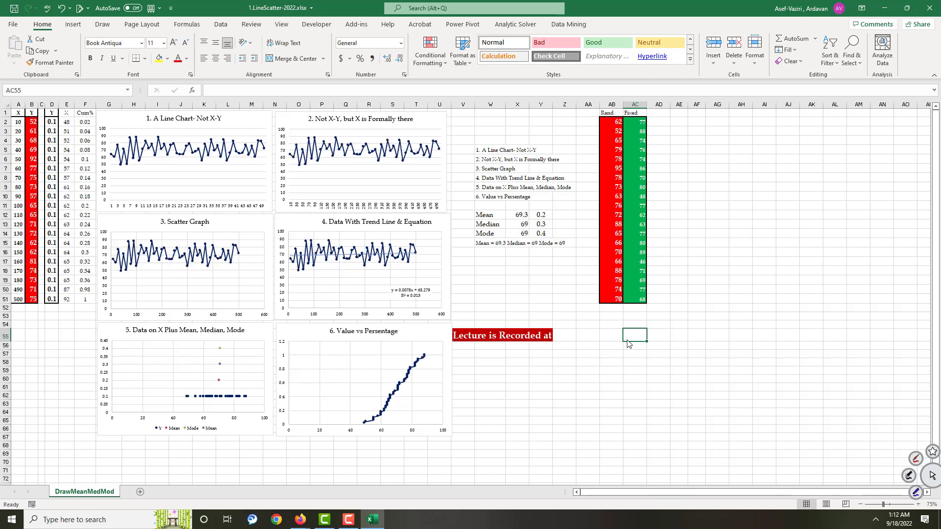
key(F9)
key(F9)
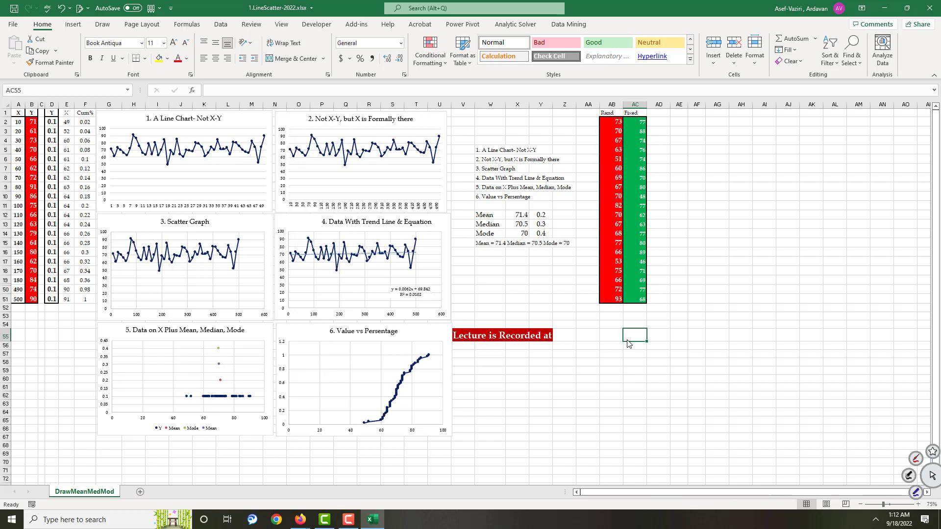
key(F9)
key(F9)
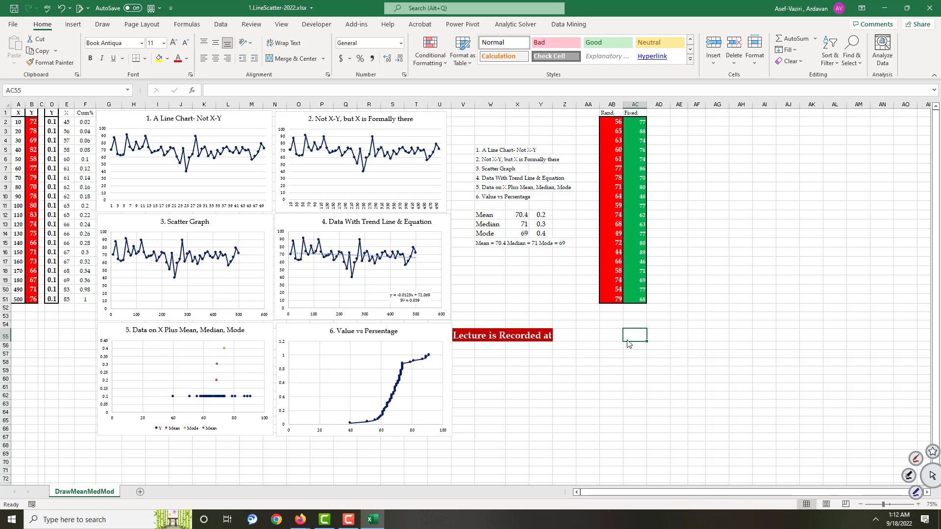
click(887, 505)
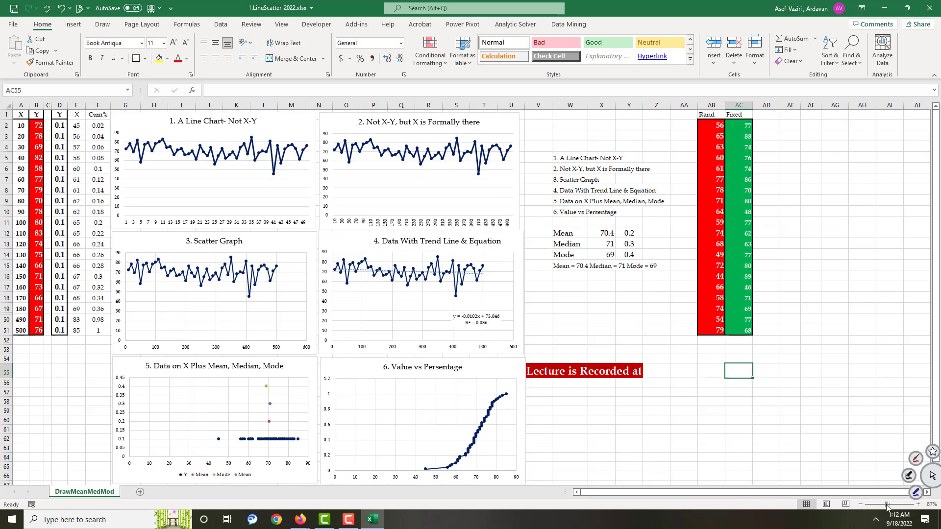
key(F9)
key(F9)
key(F9)
key(F9)
key(F9)
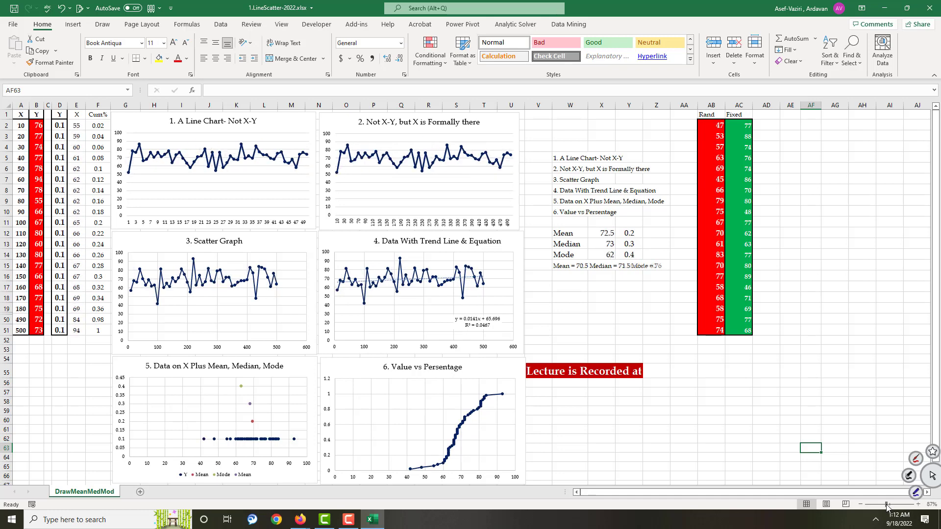
key(F9)
key(F9)
key(F9)
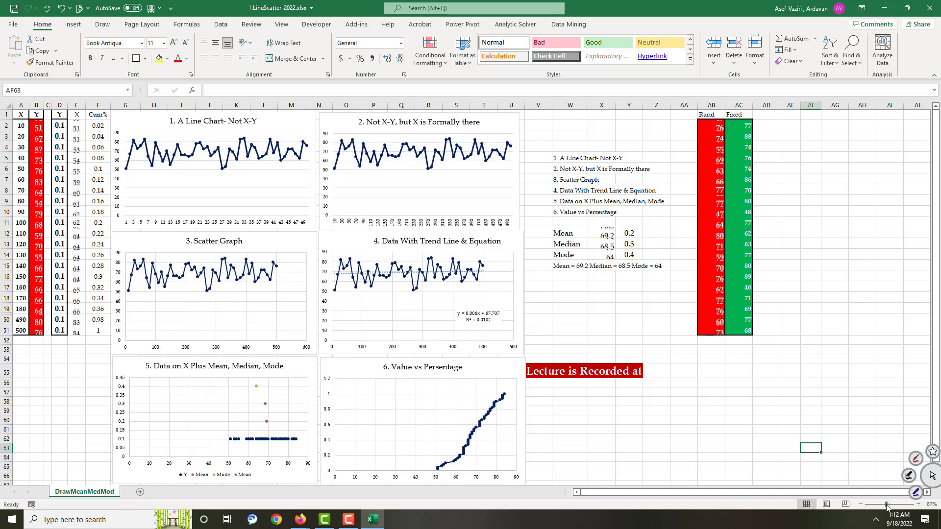